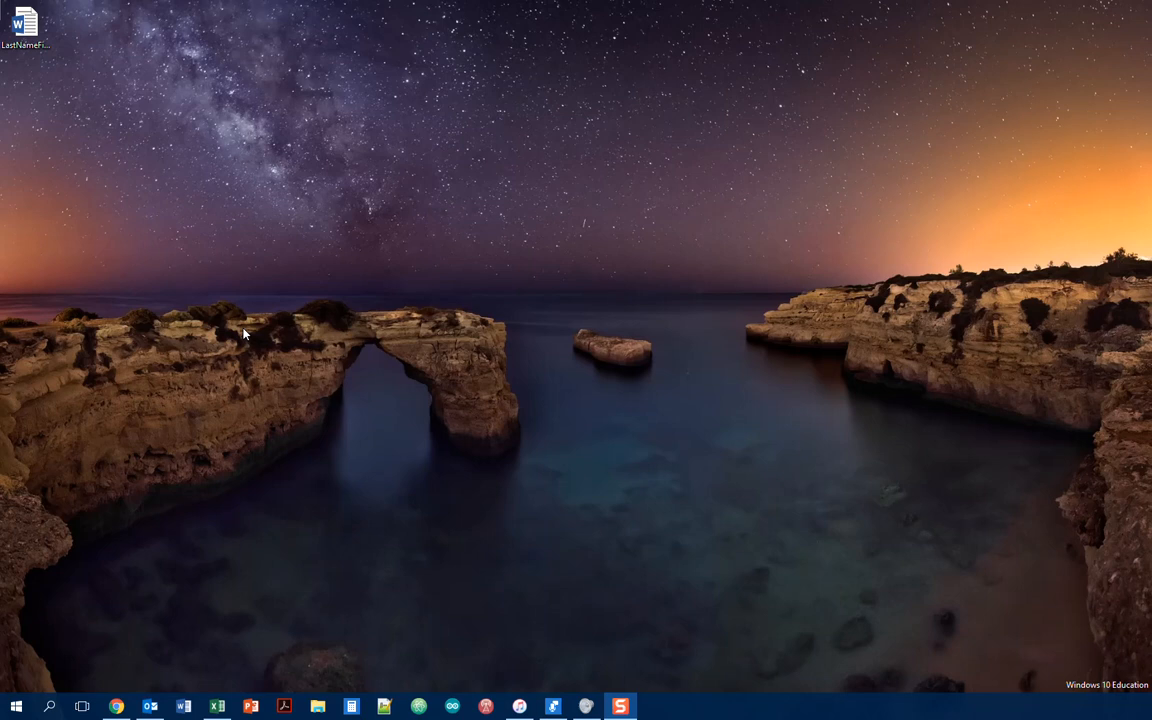
Step: Open the LastNameFirstNameWordC Word file from the desktop
{"action": "left_click", "coordinate": [33, 40]}
{"action": "double_click", "coordinate": [33, 40]}
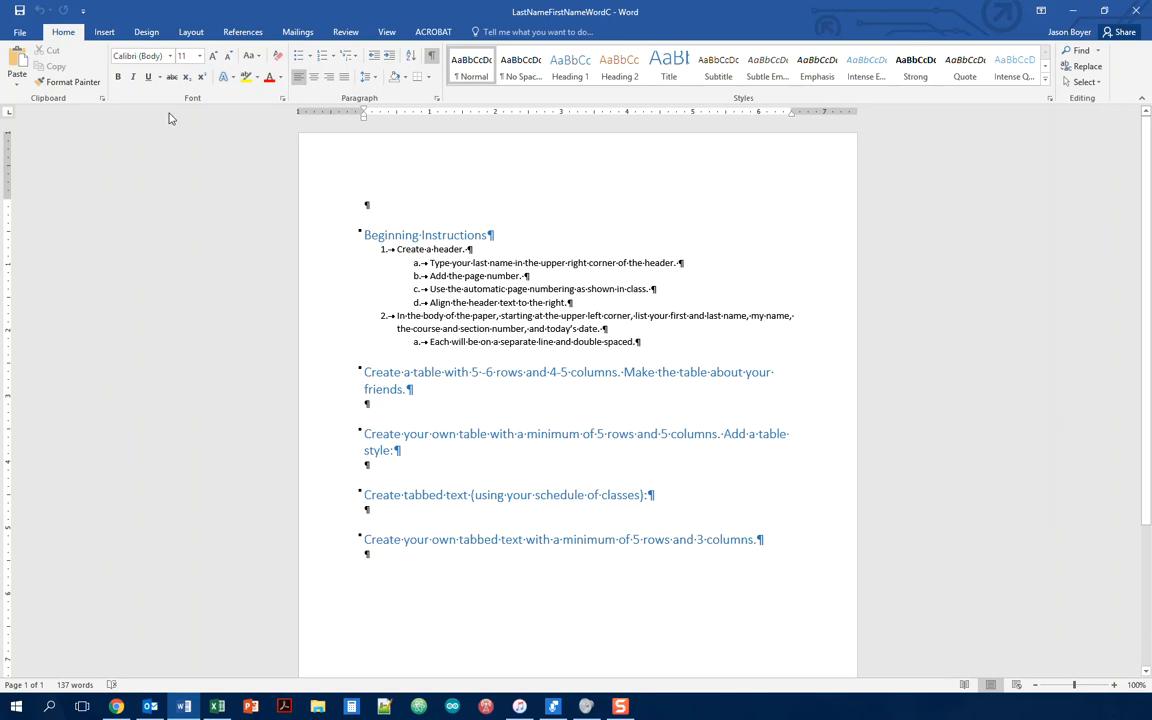
{"action": "left_click", "coordinate": [105, 33]}
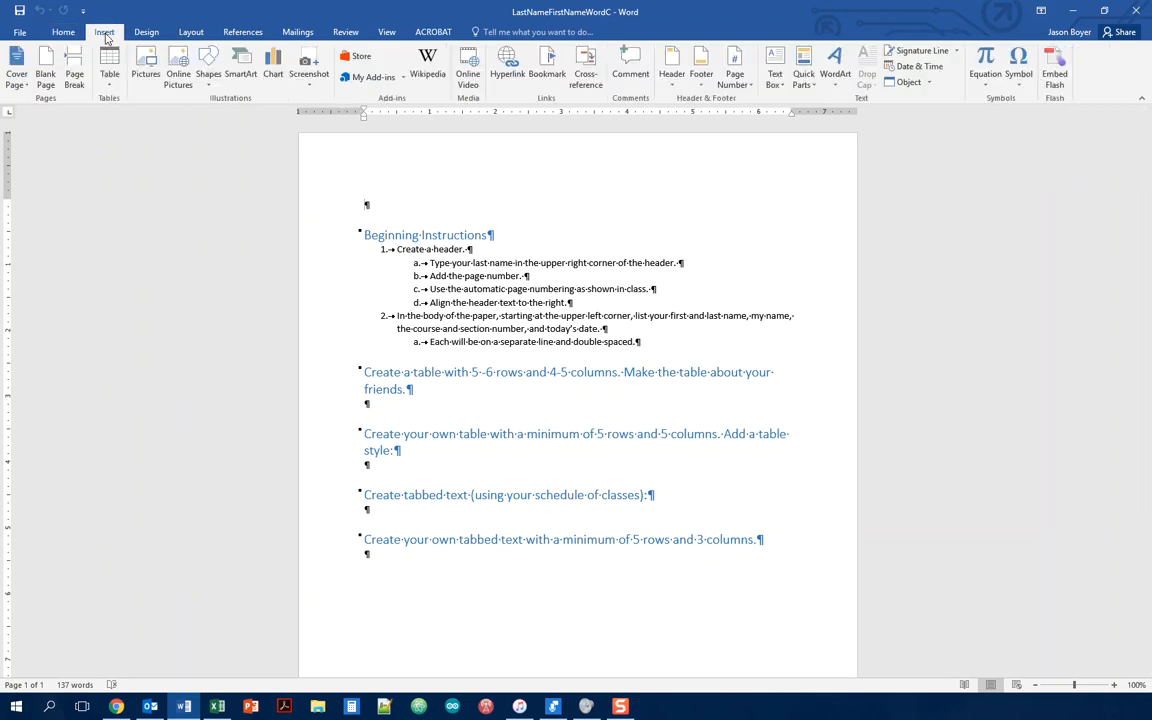
Step: Insert the Blank built-in header design from the Header gallery
{"action": "left_click", "coordinate": [676, 88]}
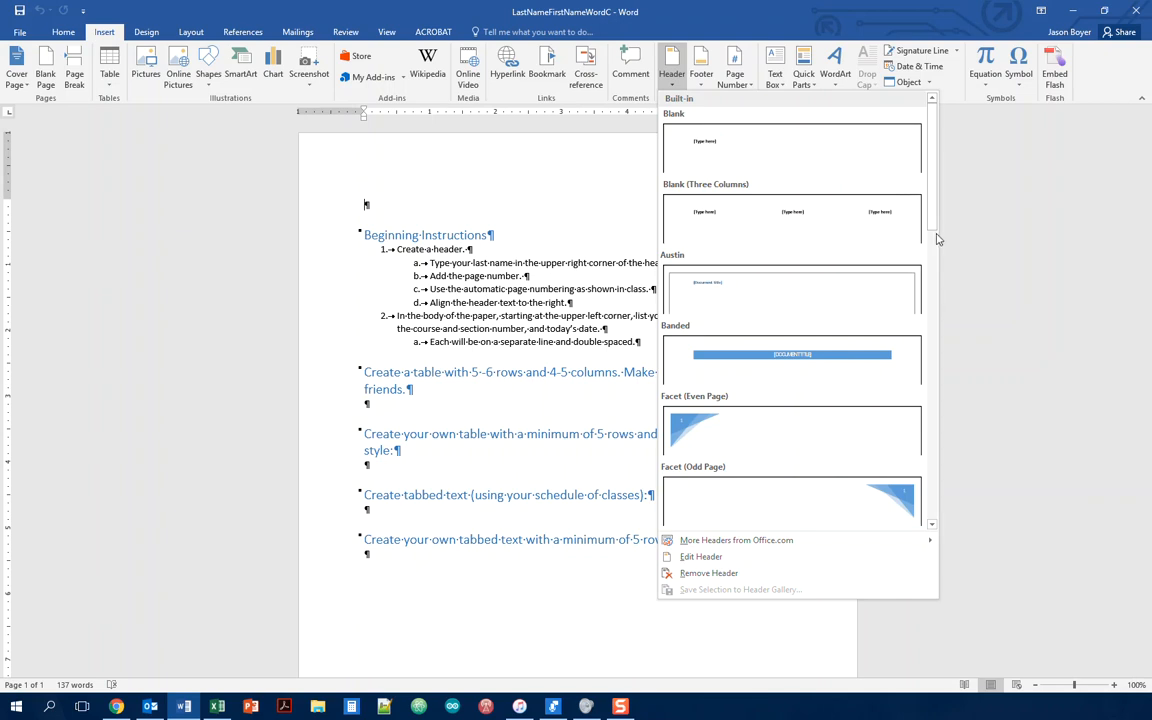
{"action": "mouse_move", "coordinate": [936, 228]}
{"action": "left_mouse_down"}
{"action": "mouse_move", "coordinate": [932, 520]}
{"action": "mouse_move", "coordinate": [937, 217]}
{"action": "left_mouse_up"}
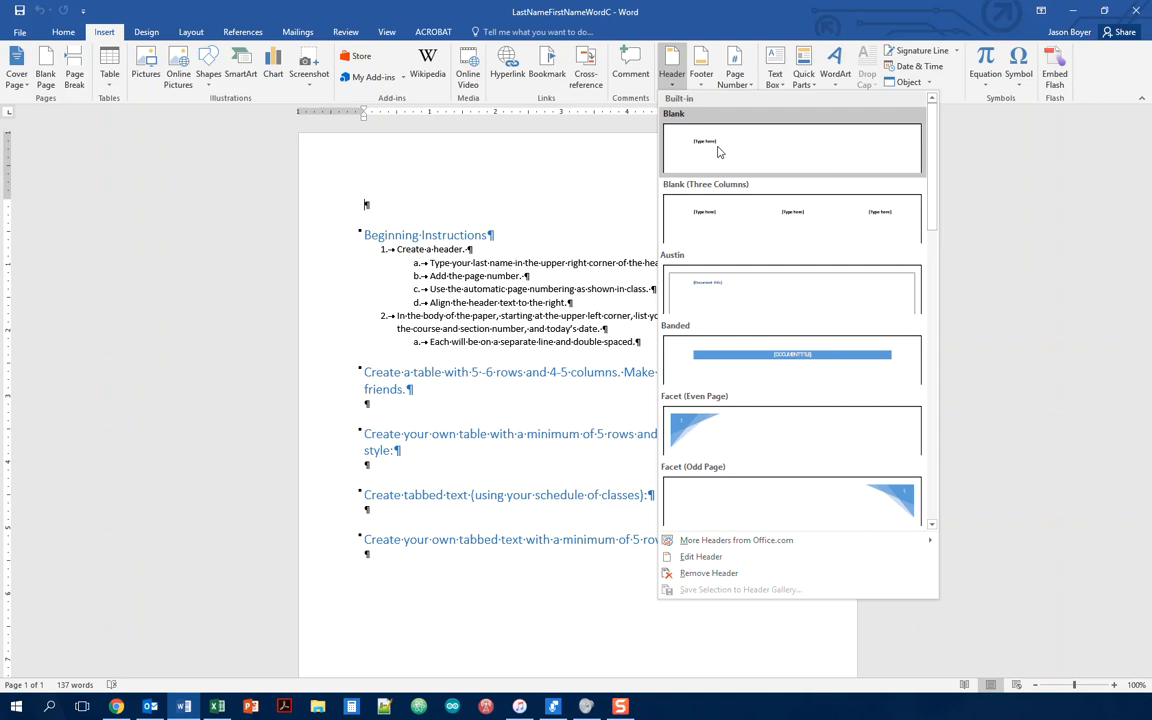
{"action": "left_click", "coordinate": [718, 151]}
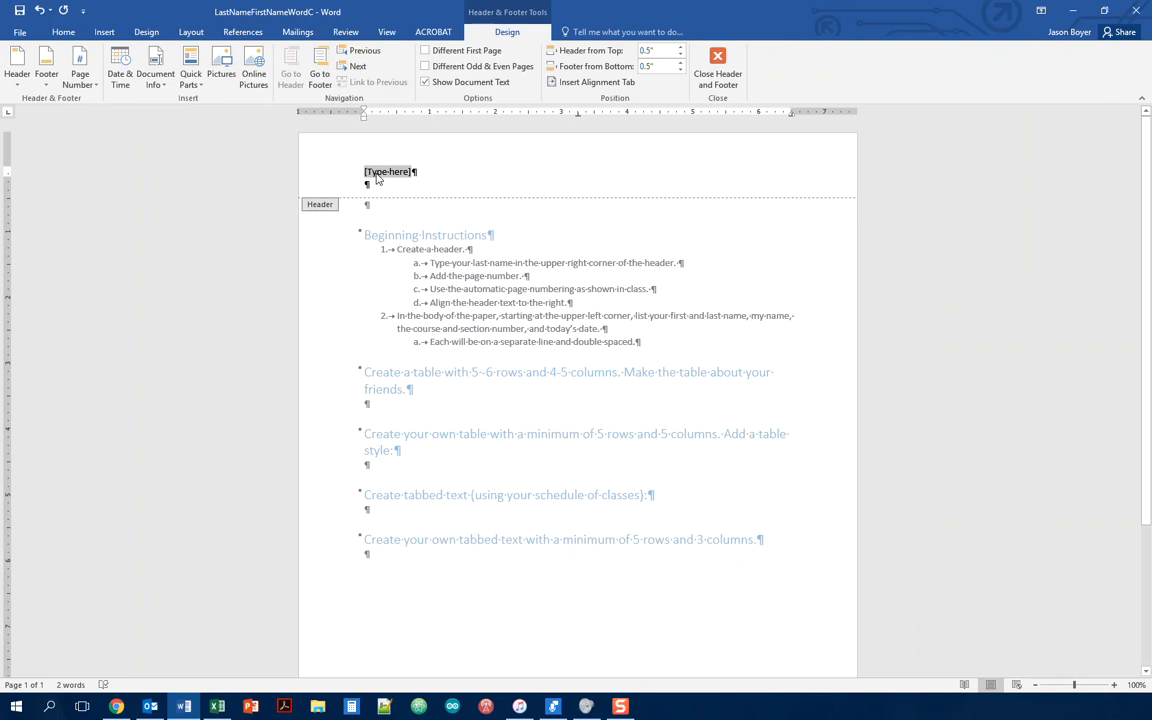
Step: Type the student's last name in place of the header's [Type here] placeholder
{"action": "type", "text": "Boyer"}
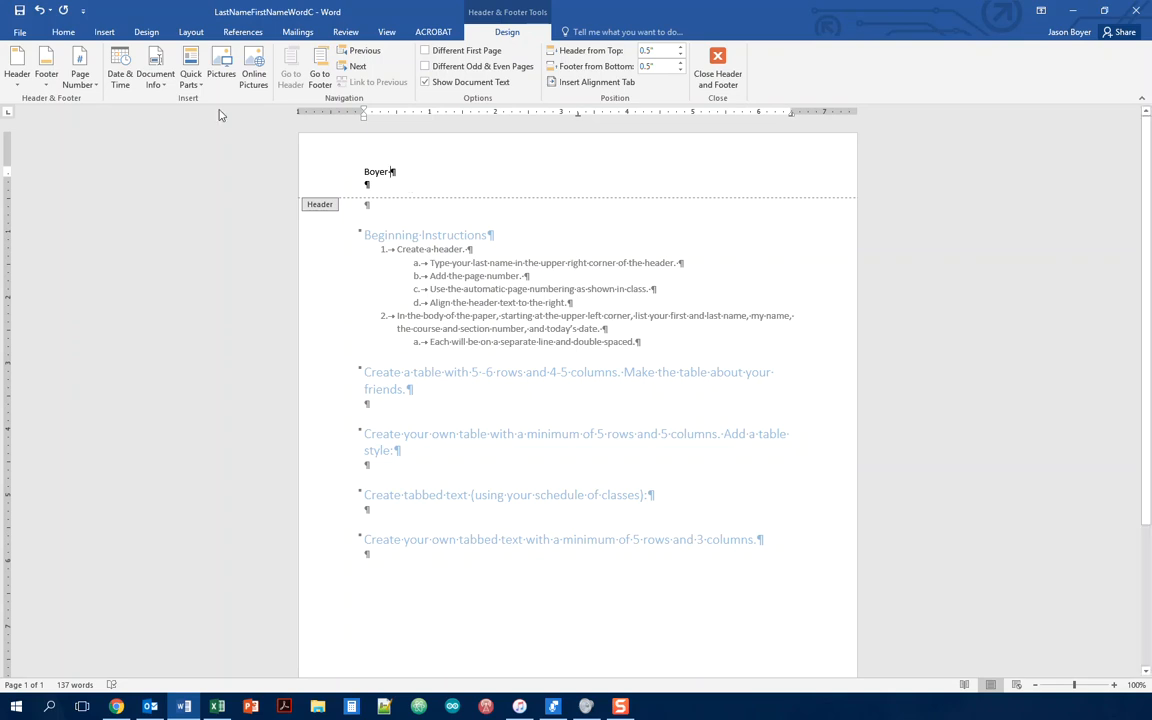
Step: Add a Plain Number page number at the current position after the last name
{"action": "left_click", "coordinate": [91, 87]}
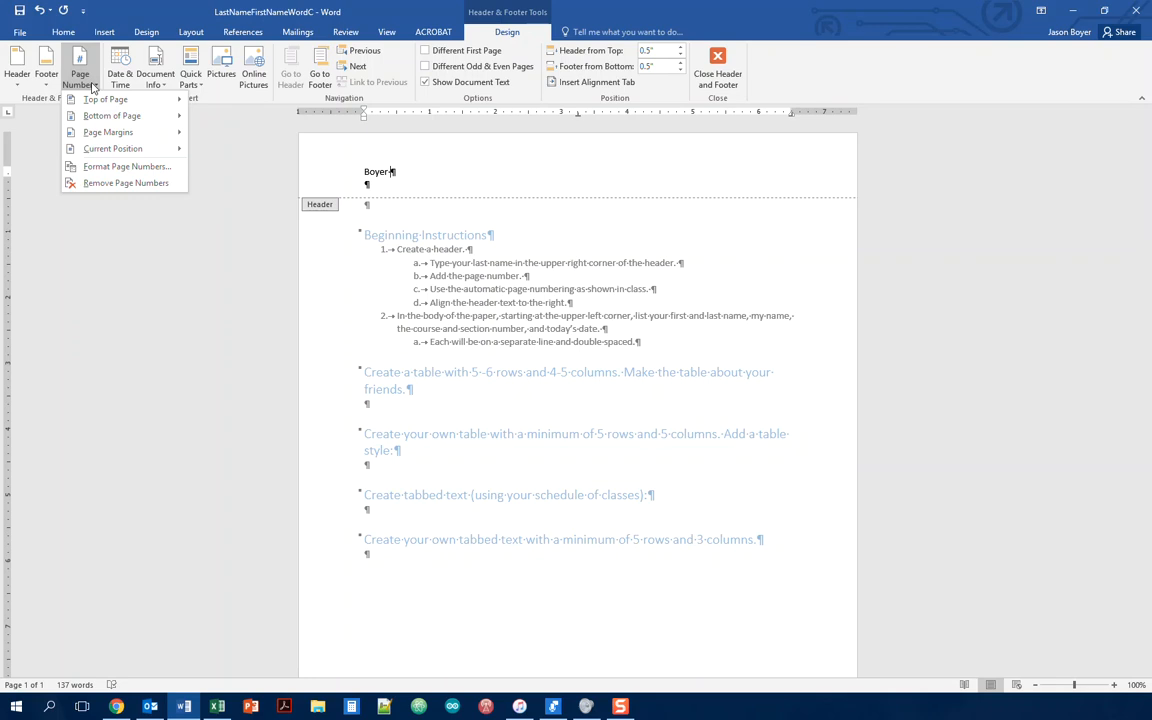
{"action": "mouse_move", "coordinate": [93, 100]}
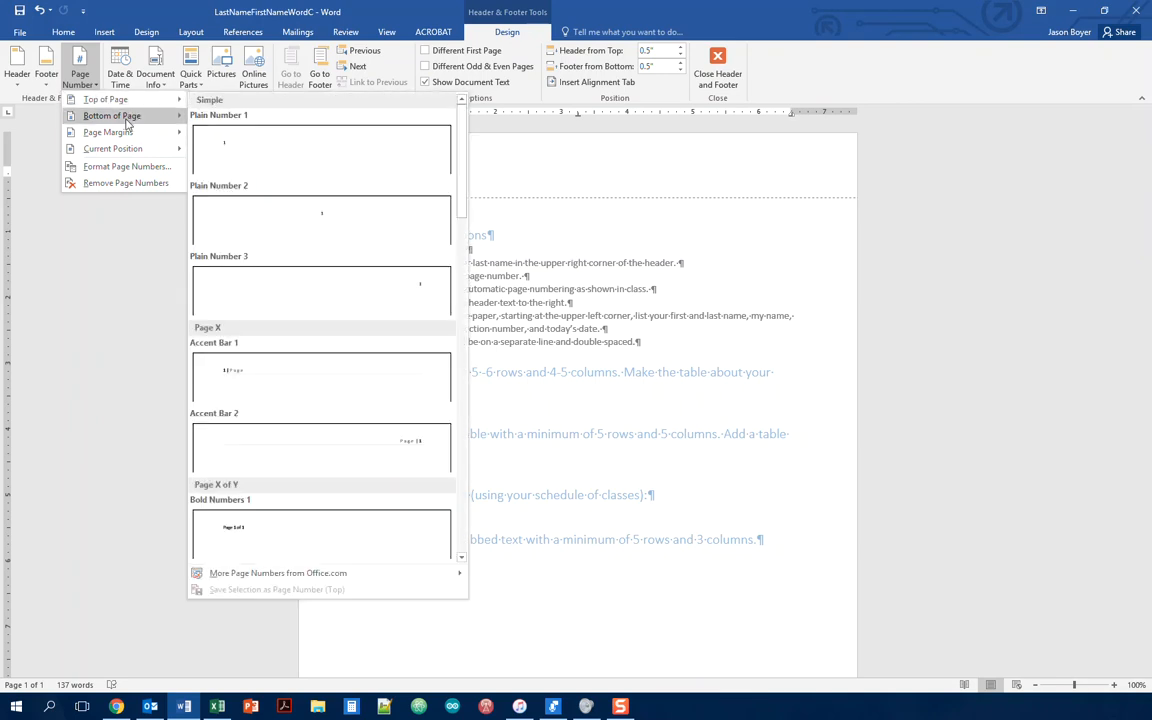
{"action": "mouse_move", "coordinate": [127, 121]}
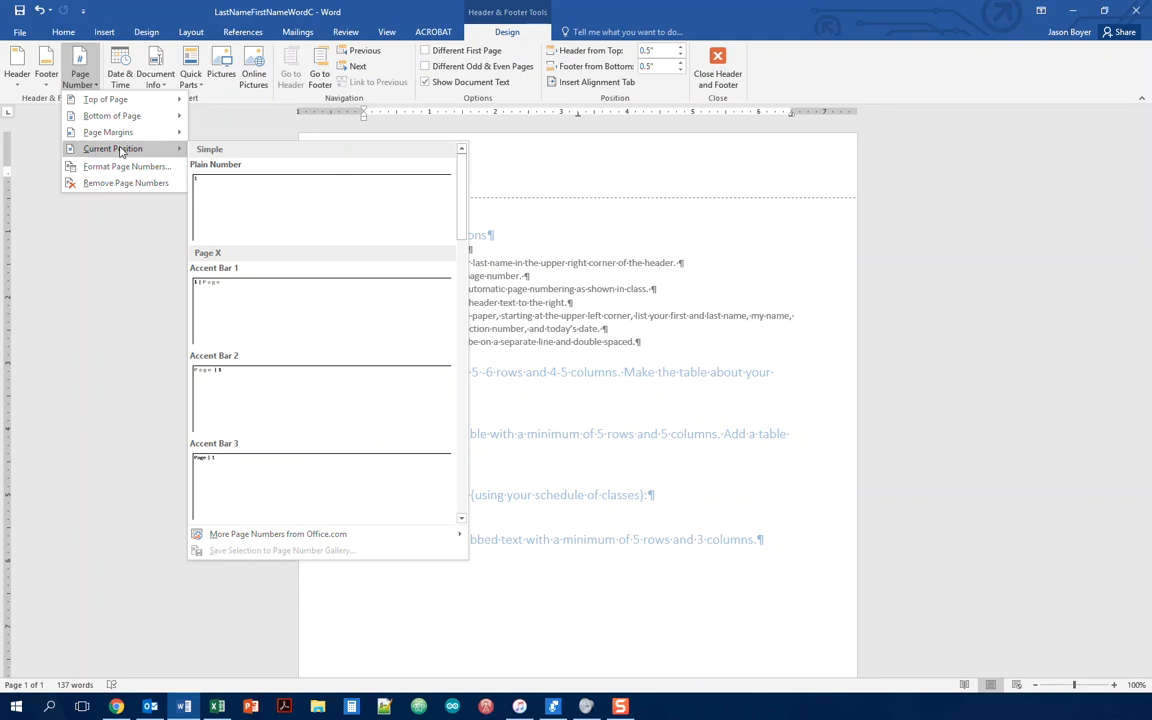
{"action": "left_click", "coordinate": [207, 190]}
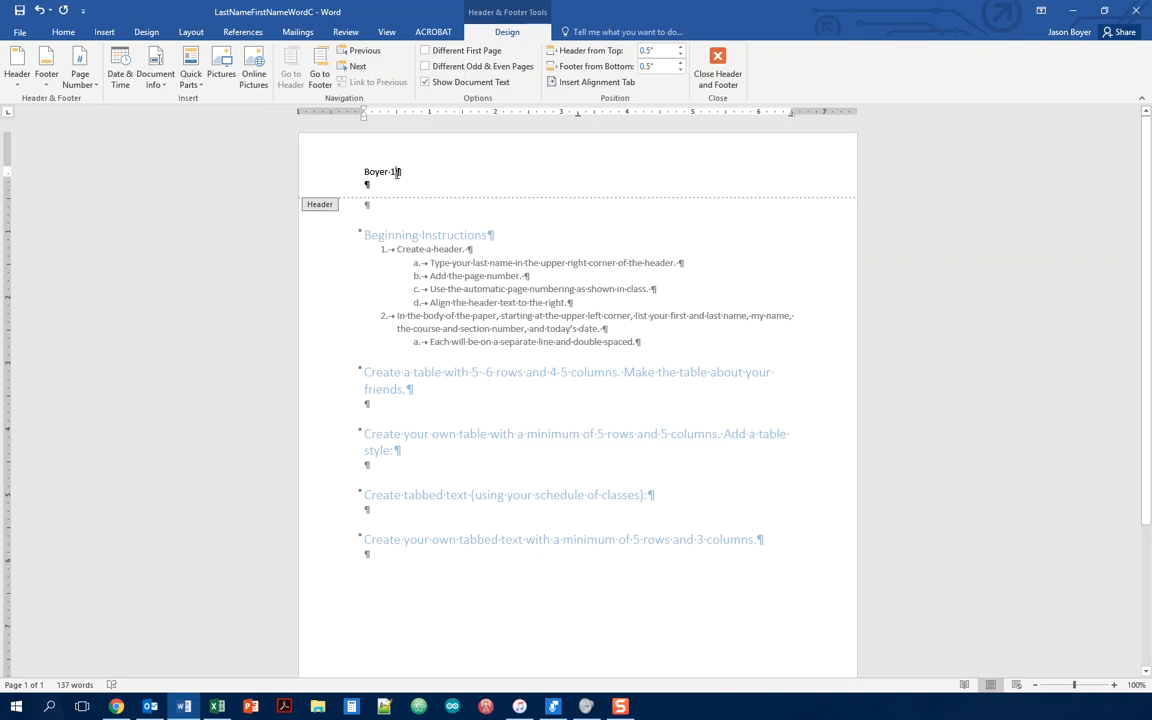
Step: Right-align the header's last name and page number using Align Right
{"action": "left_click", "coordinate": [61, 33]}
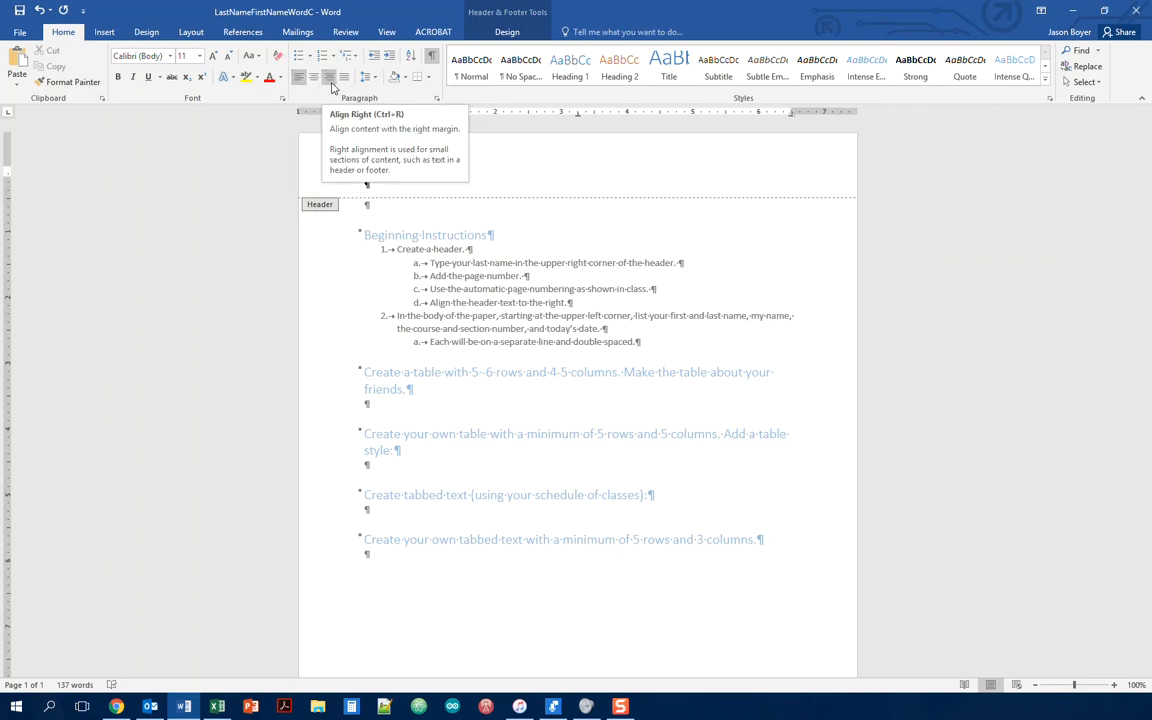
{"action": "left_click", "coordinate": [331, 80]}
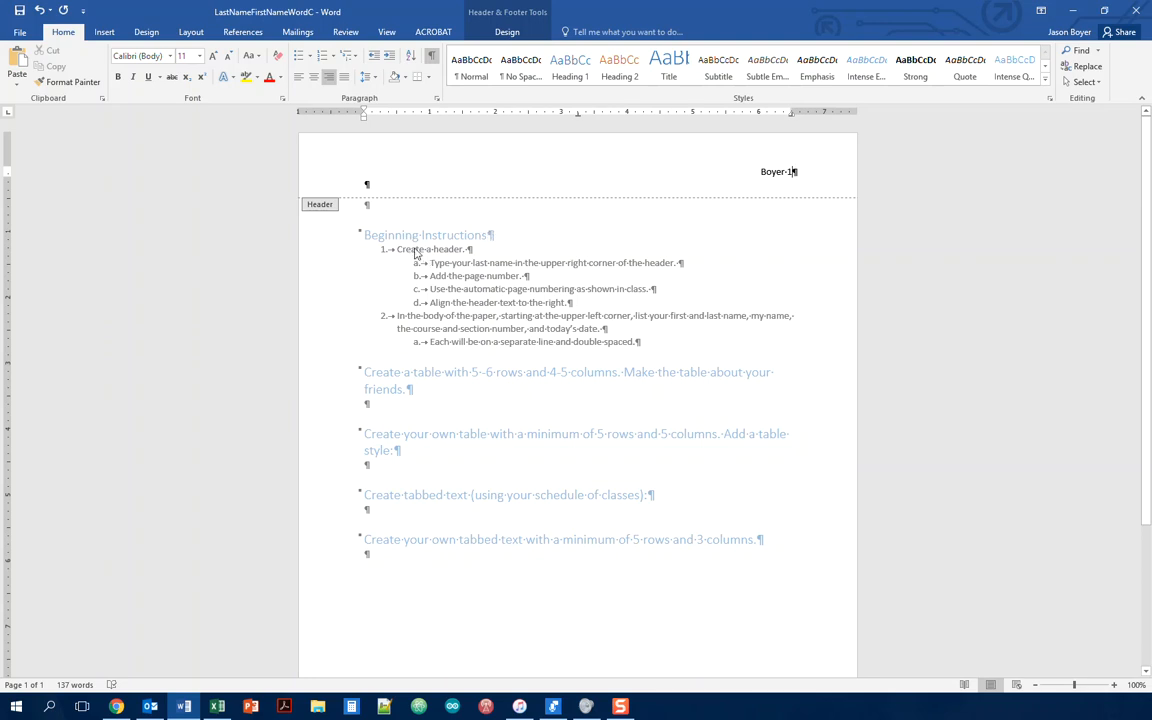
{"action": "left_click", "coordinate": [505, 33]}
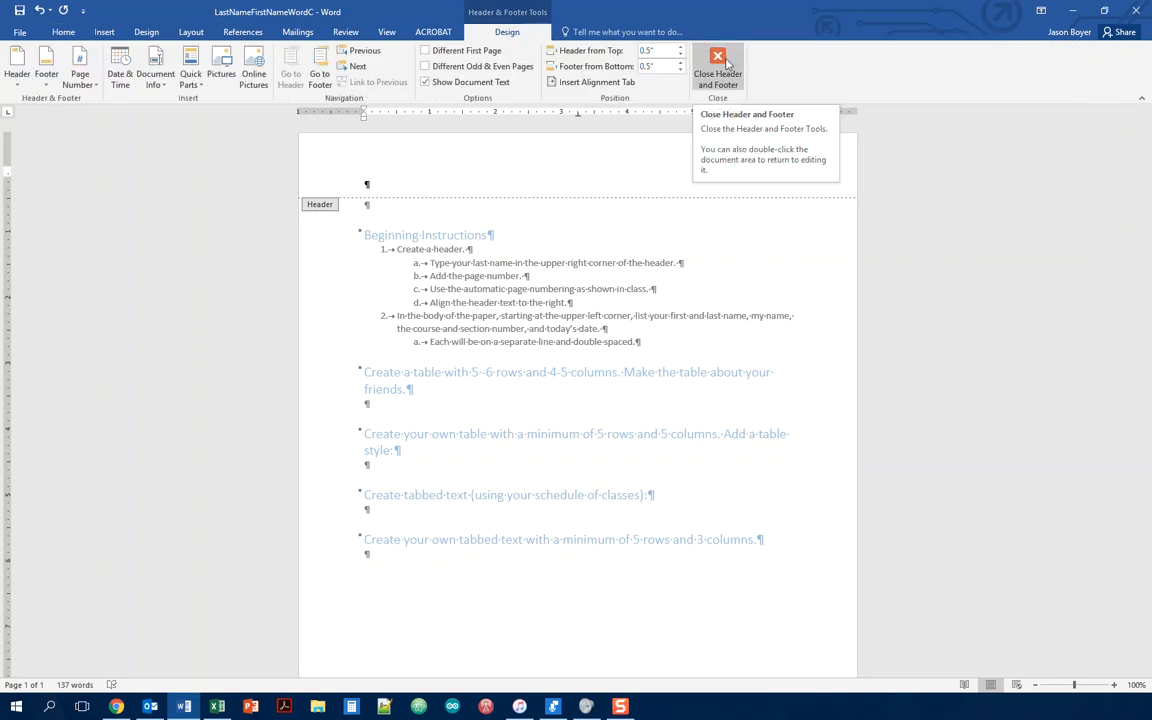
Step: Close the header, reopen it to check the right alignment, then return to the body
{"action": "double_click", "coordinate": [583, 242]}
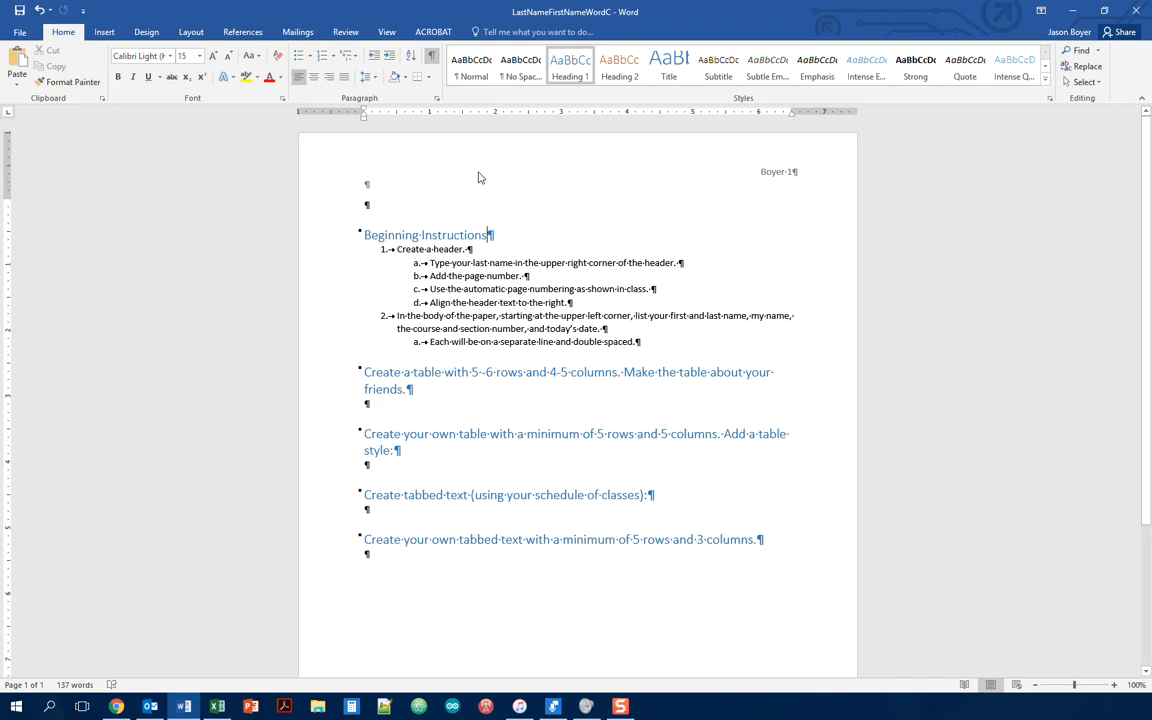
{"action": "left_click", "coordinate": [105, 32]}
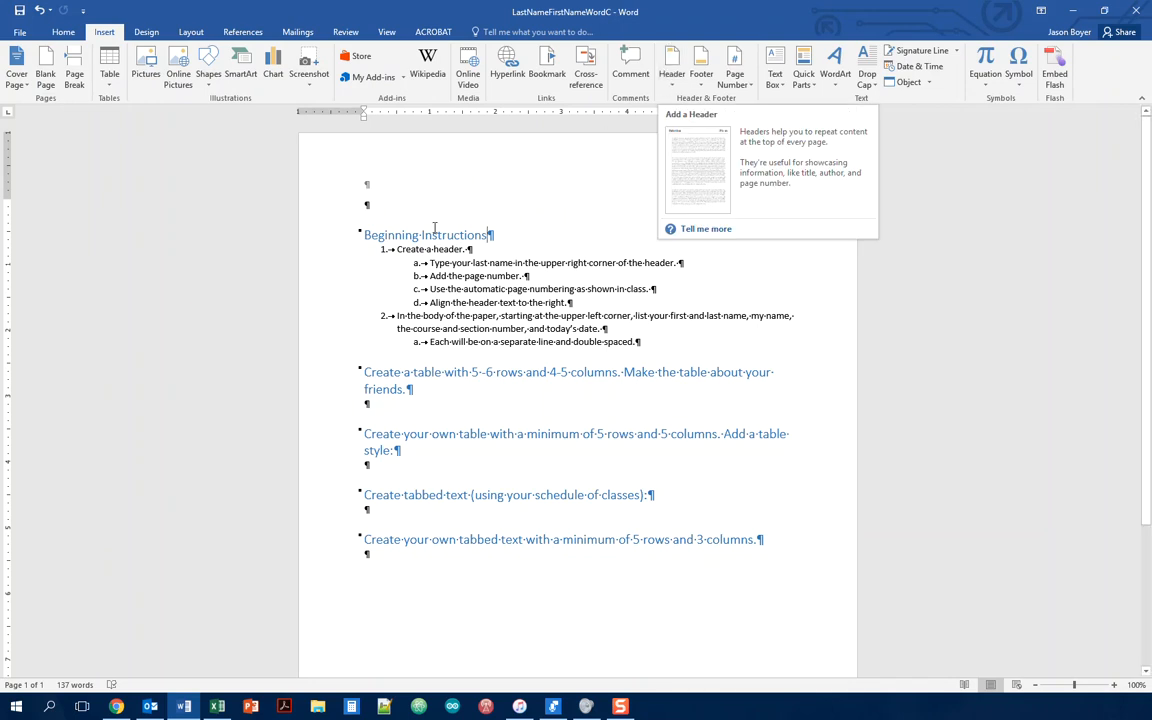
{"action": "double_click", "coordinate": [419, 180]}
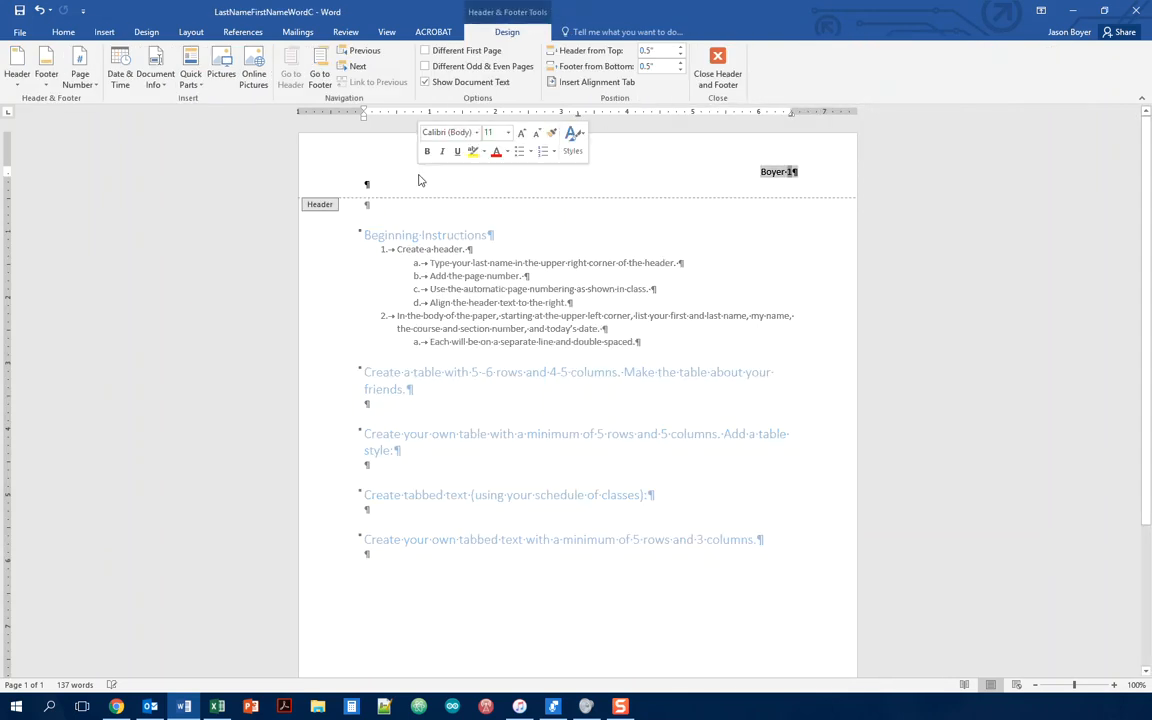
{"action": "left_click", "coordinate": [762, 171]}
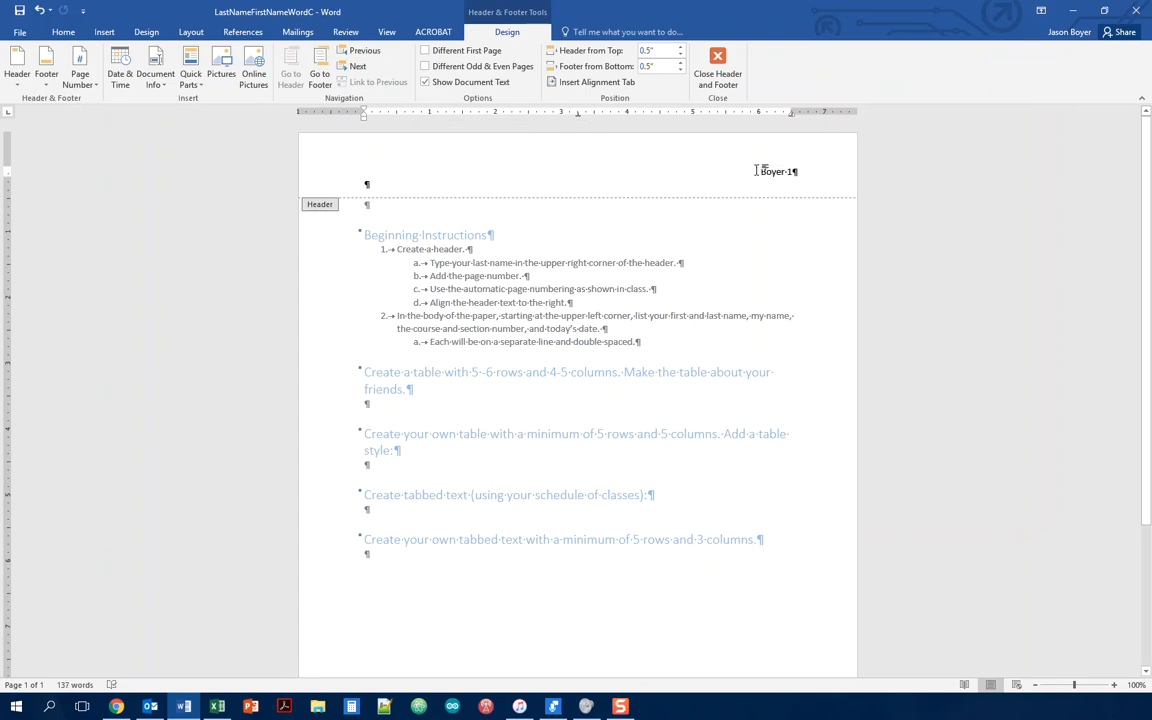
{"action": "double_click", "coordinate": [392, 215]}
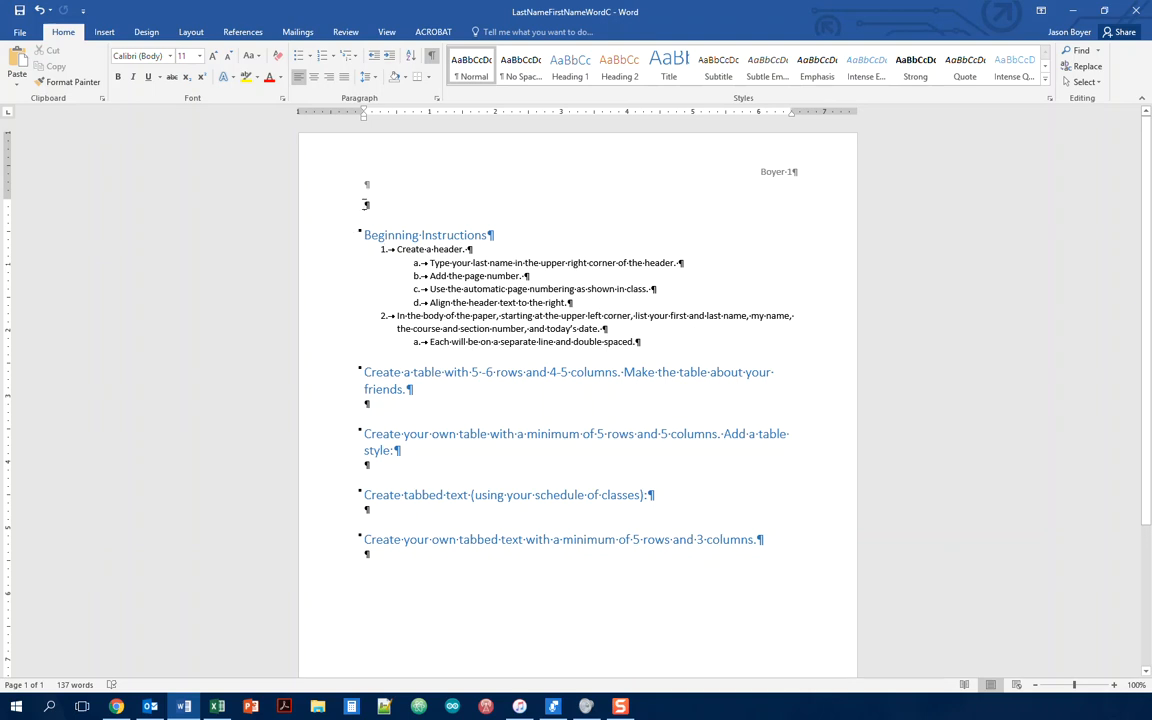
Step: Type the student's name and the instructor's name on the first two lines
{"action": "left_click", "coordinate": [366, 205]}
{"action": "type", "text": "Jason boy"}
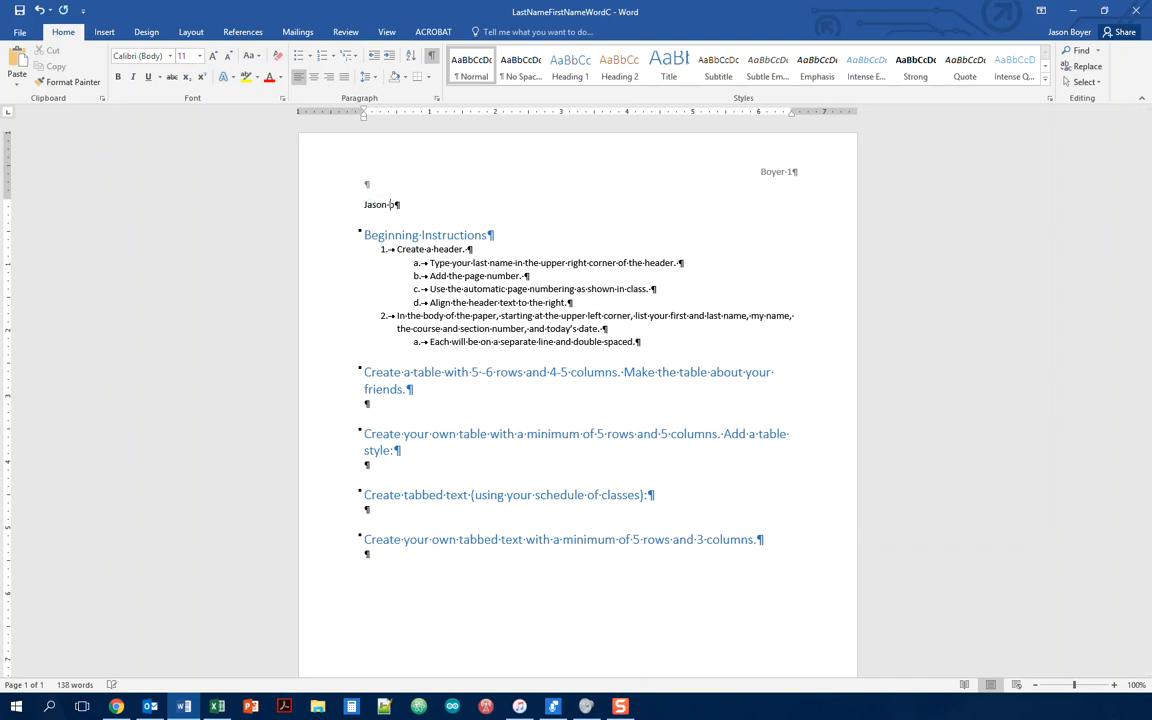
{"action": "key", "text": "BackSpace"}
{"action": "key", "text": "BackSpace"}
{"action": "key", "text": "BackSpace"}
{"action": "type", "text": "Boyer"}
{"action": "key", "text": "Return"}
{"action": "type", "text": "Jason Boyer"}
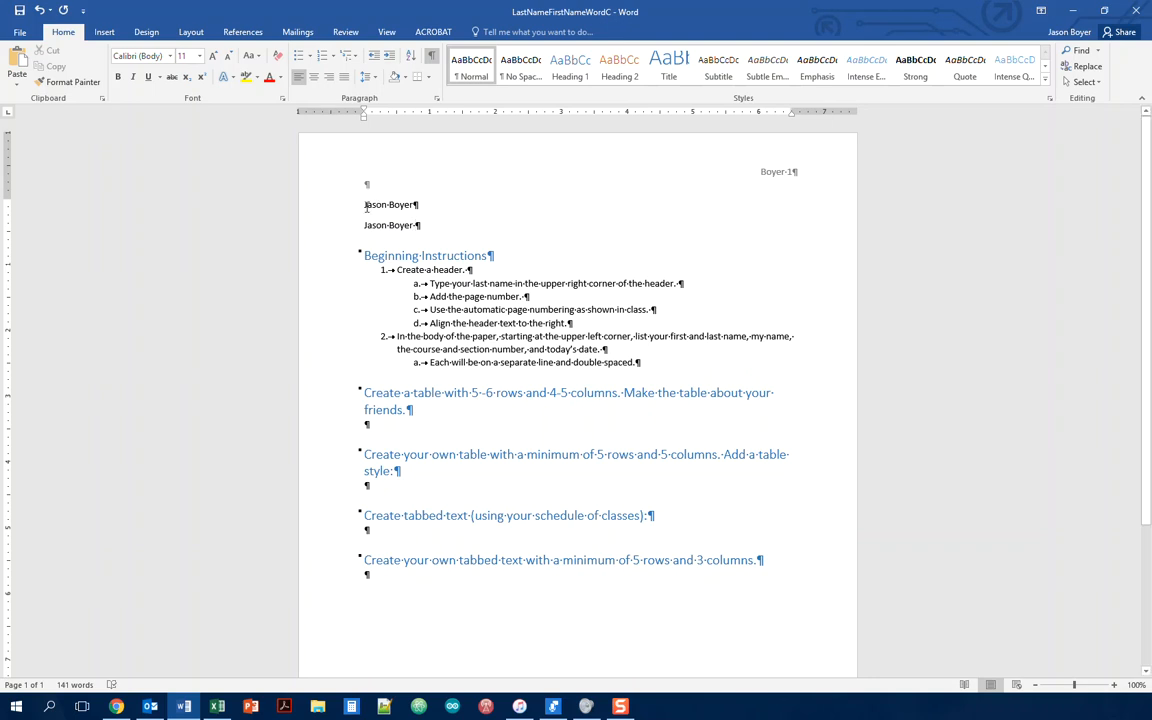
Step: Add the course section IS-15 50443 and the date October 1, 2018 on new lines
{"action": "left_click", "coordinate": [419, 224]}
{"action": "key", "text": "Return"}
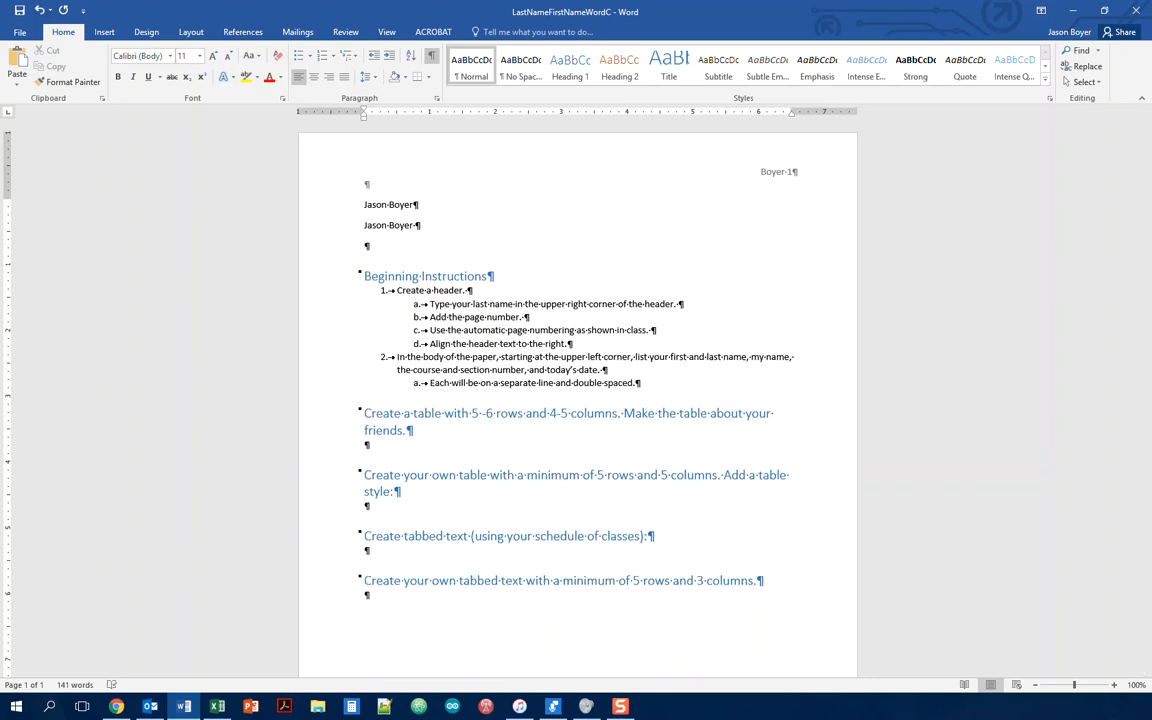
{"action": "type", "text": "IS-15 50443"}
{"action": "key", "text": "Return"}
{"action": "type", "text": "October 1"}
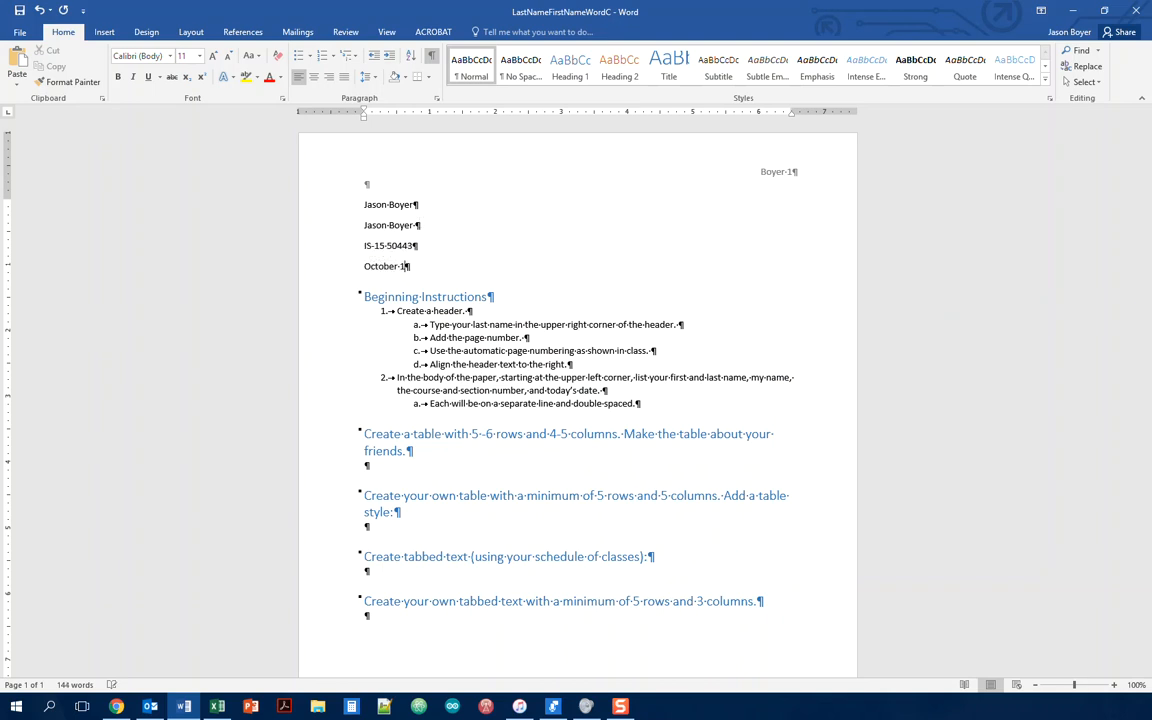
{"action": "type", "text": ", 2018"}
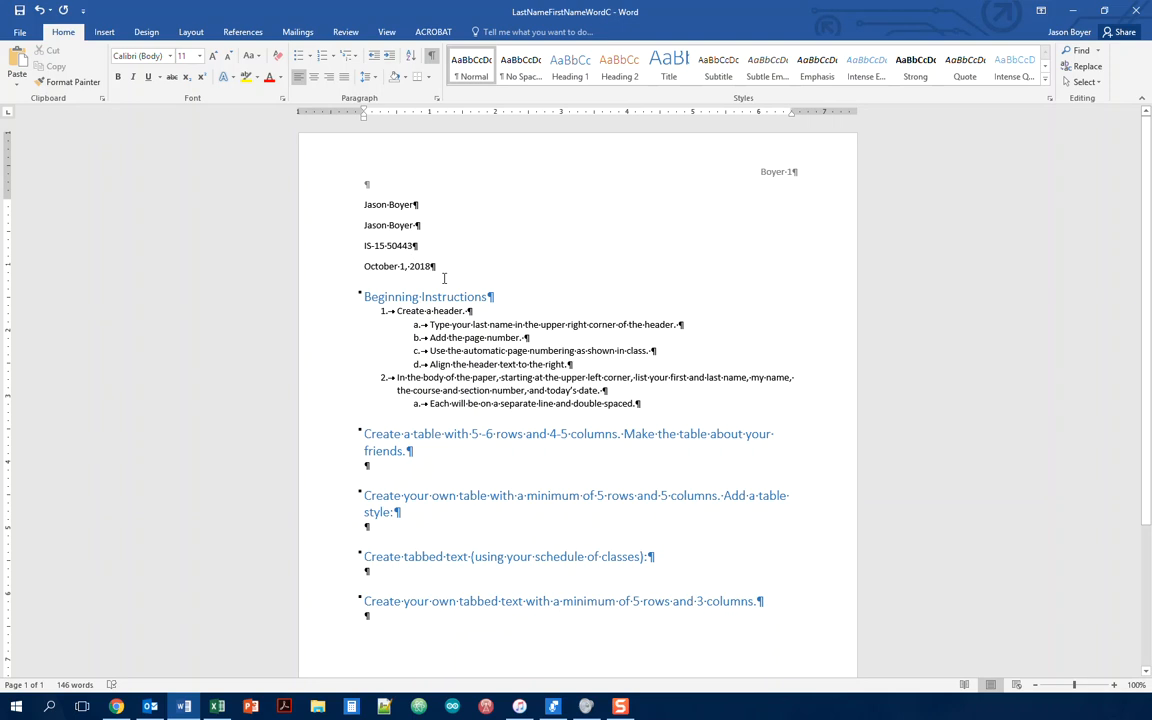
Step: Select the four-line name block from the date line up to the first name
{"action": "left_click_drag", "start_coordinate": [430, 266], "coordinate": [362, 216]}
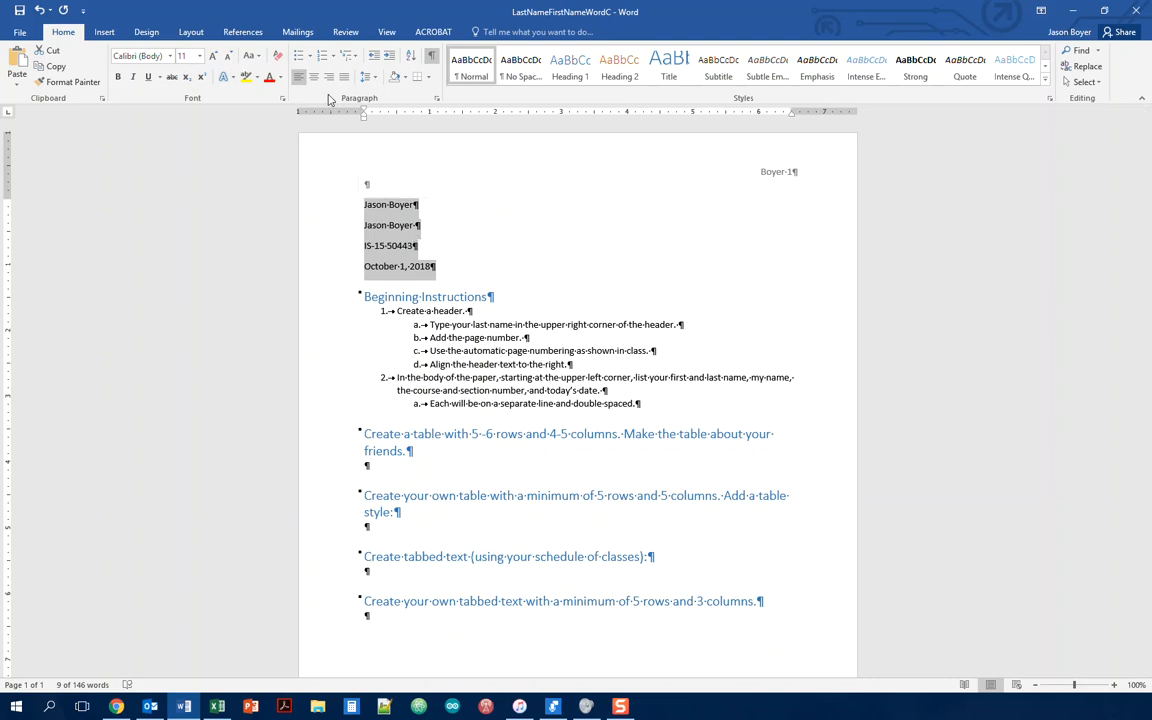
Step: Give the name block Double line spacing with 0 spacing after in the Paragraph dialog
{"action": "left_click", "coordinate": [437, 100]}
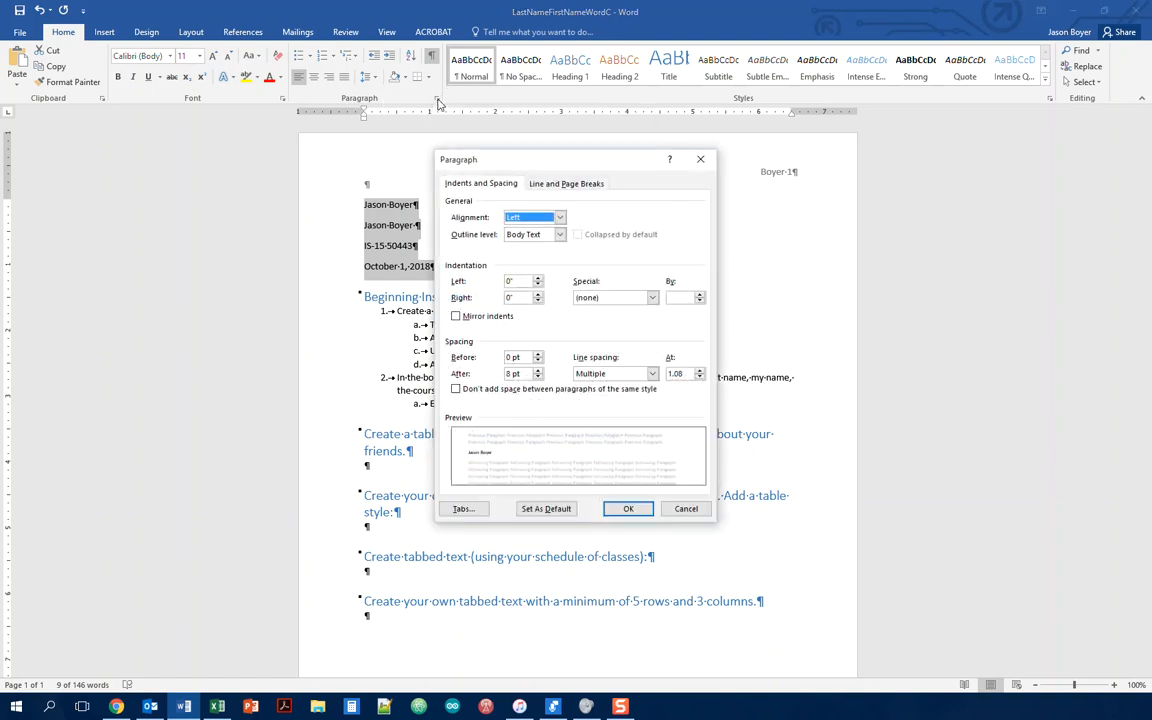
{"action": "left_click_drag", "start_coordinate": [452, 153], "coordinate": [470, 131]}
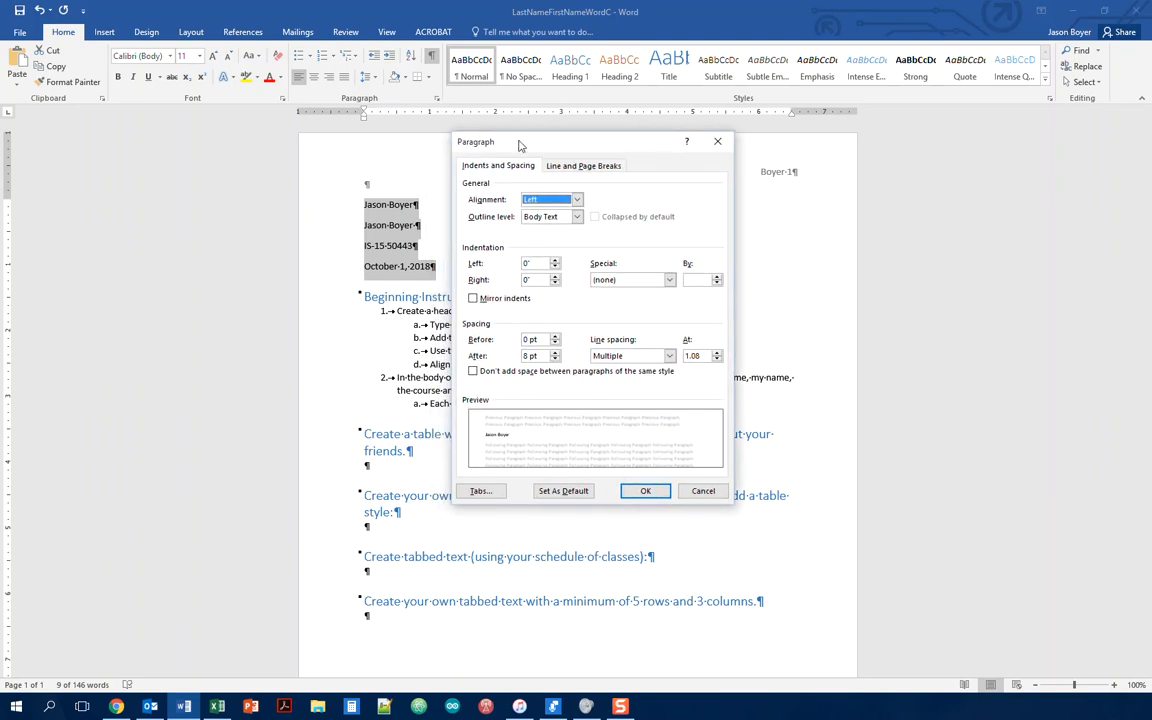
{"action": "left_click", "coordinate": [530, 355]}
{"action": "type", "text": "0"}
{"action": "left_click", "coordinate": [669, 357]}
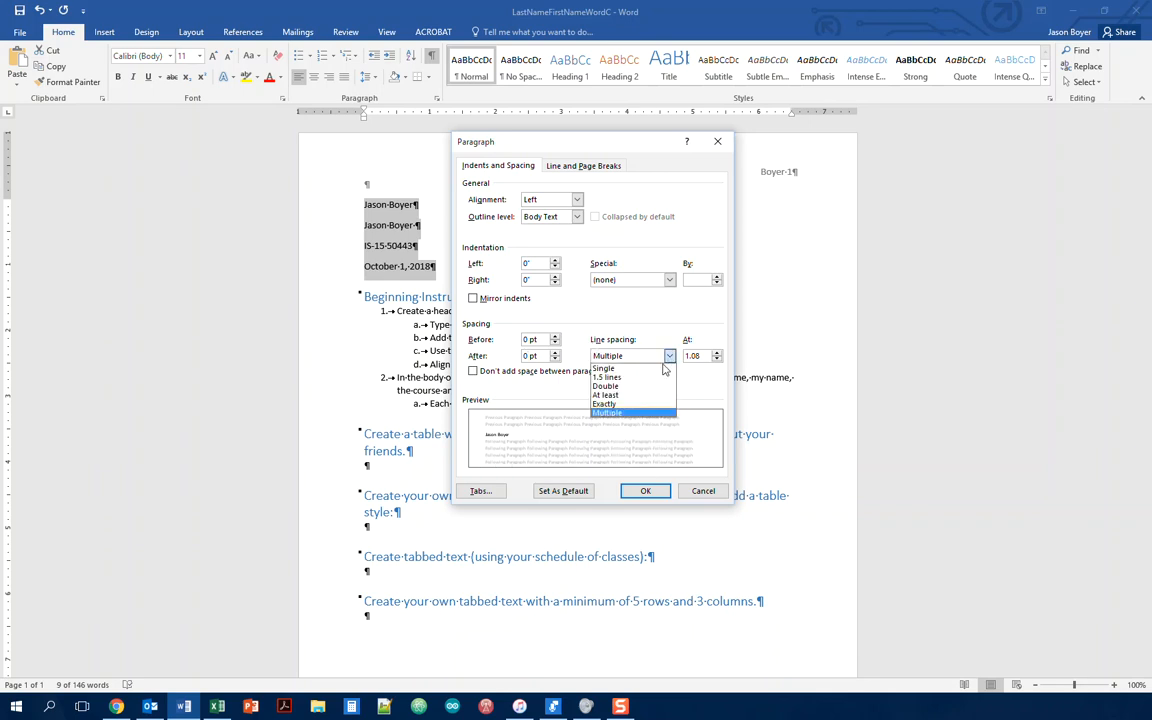
{"action": "left_click", "coordinate": [656, 389]}
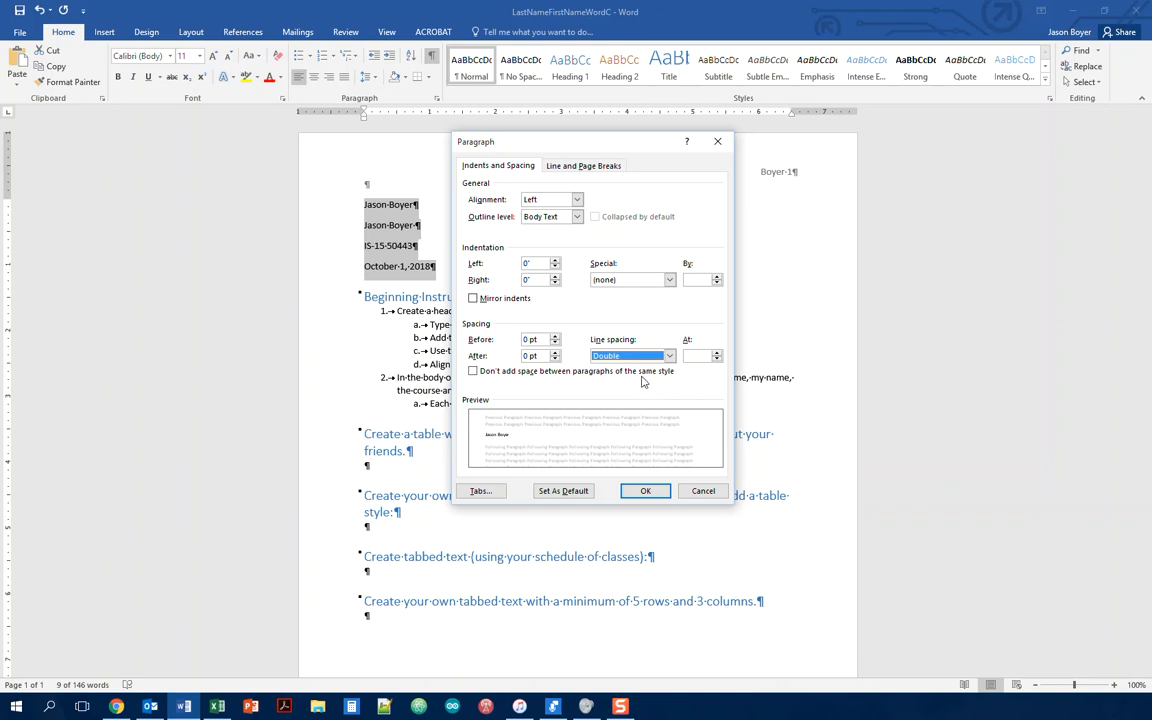
{"action": "left_click", "coordinate": [645, 490]}
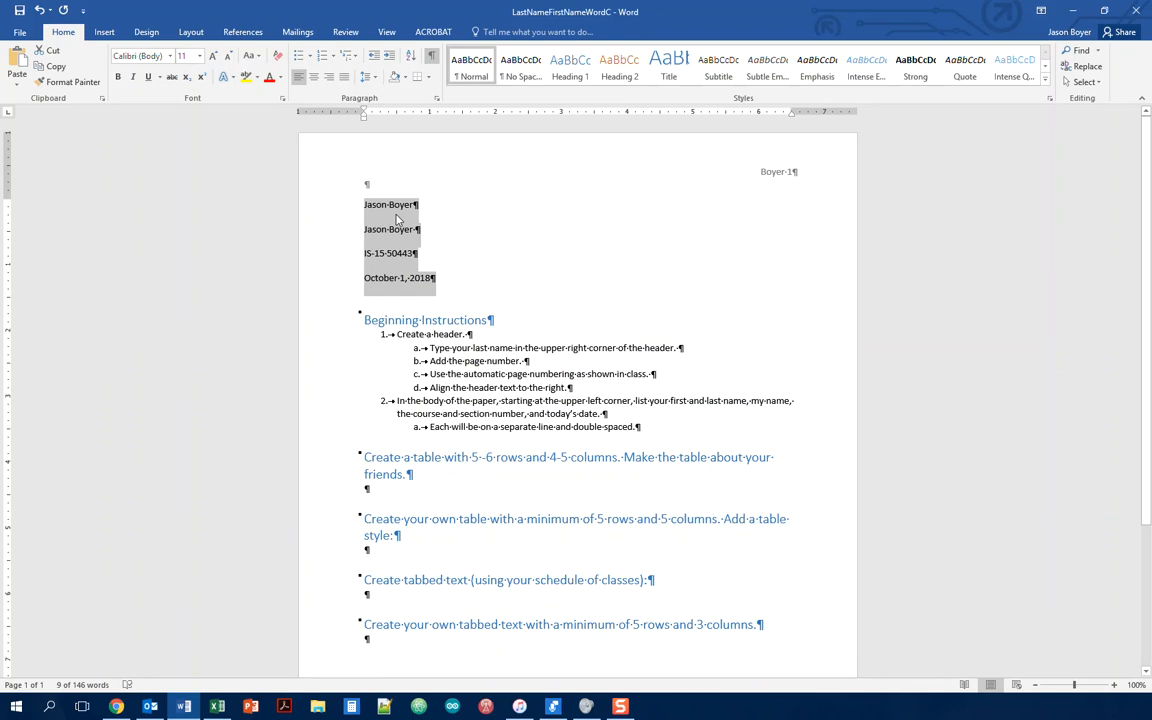
{"action": "left_click", "coordinate": [470, 298]}
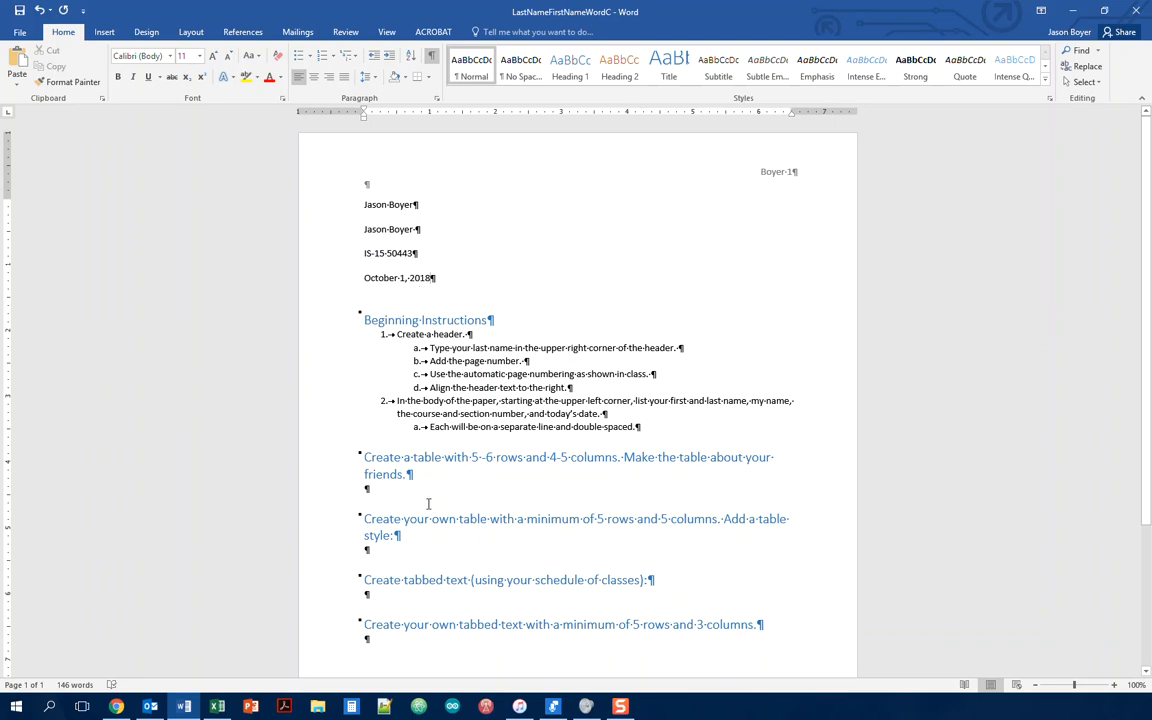
{"action": "left_click", "coordinate": [365, 490]}
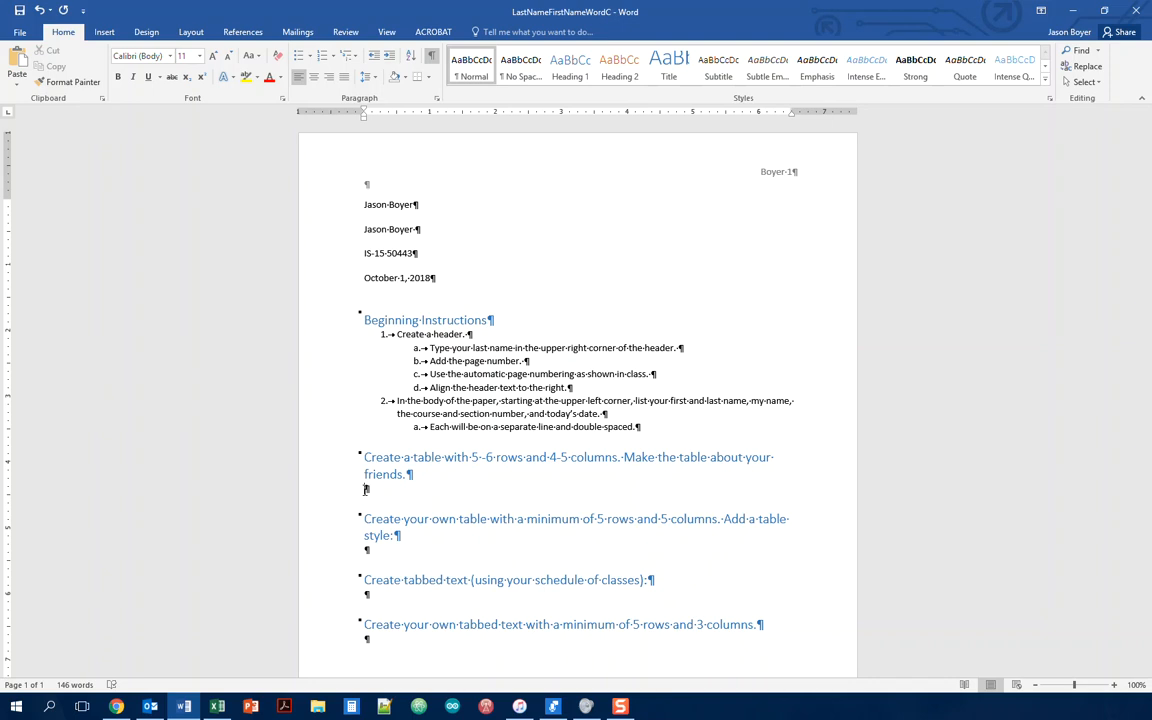
Step: Open Insert Table from the Table menu and cancel it without inserting a table
{"action": "left_click", "coordinate": [103, 33]}
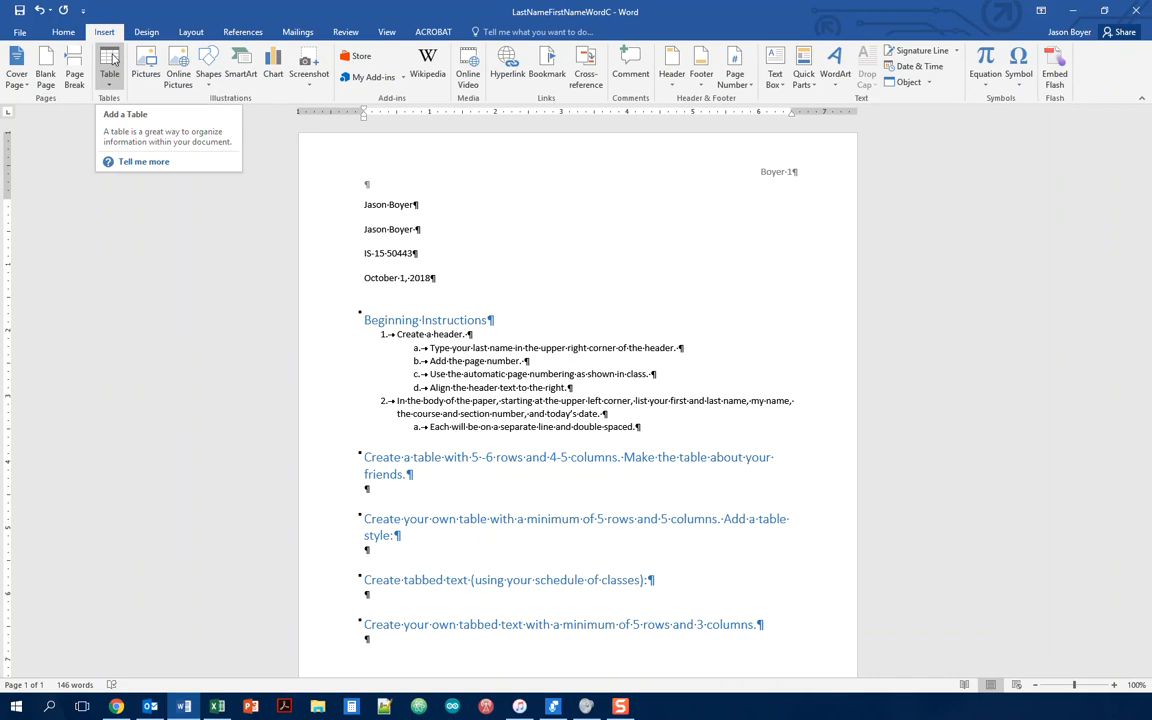
{"action": "left_click", "coordinate": [109, 86]}
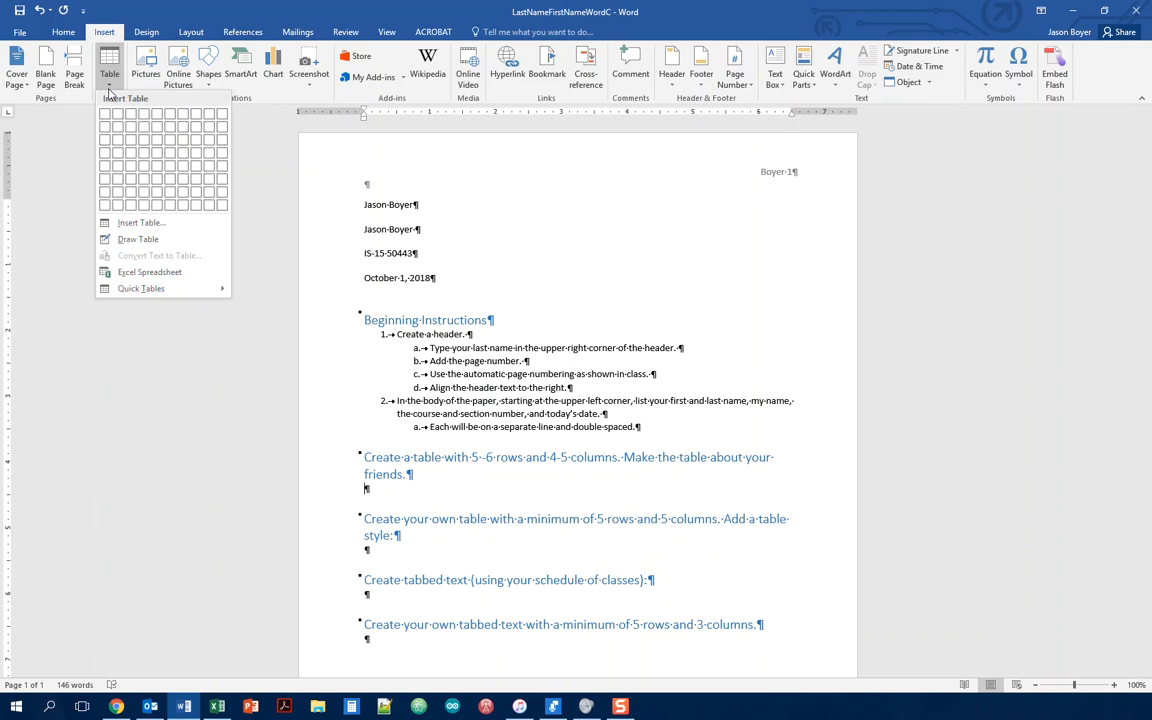
{"action": "left_click", "coordinate": [124, 224]}
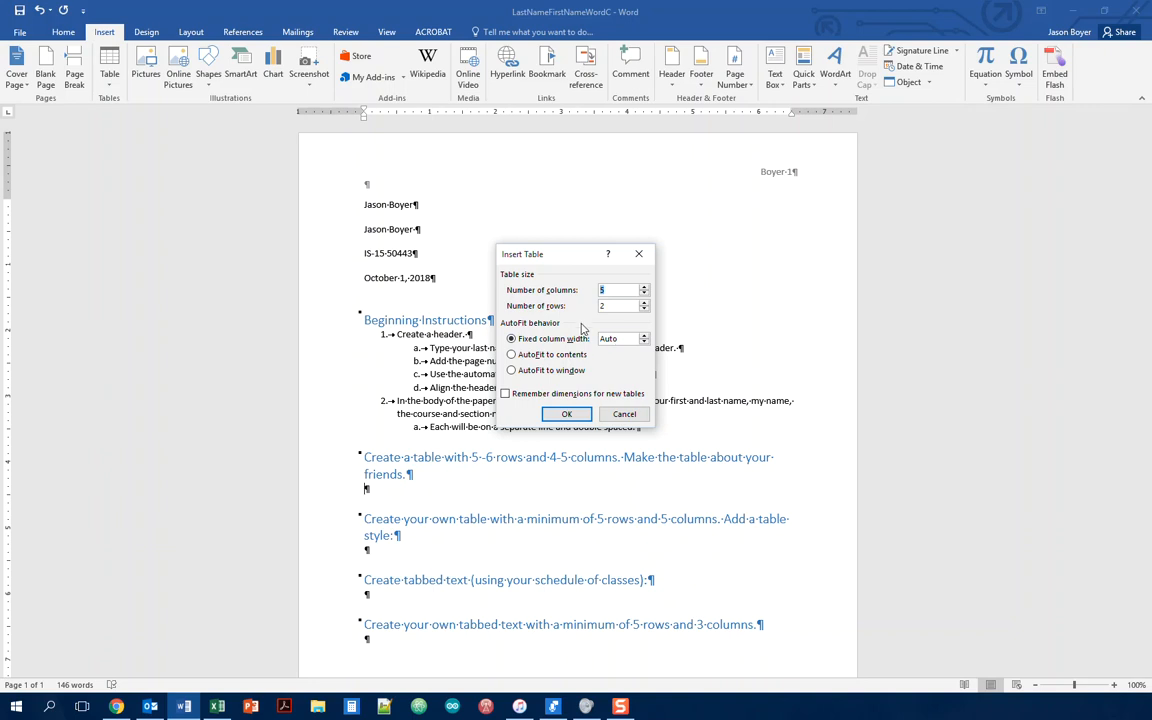
{"action": "left_click", "coordinate": [621, 416]}
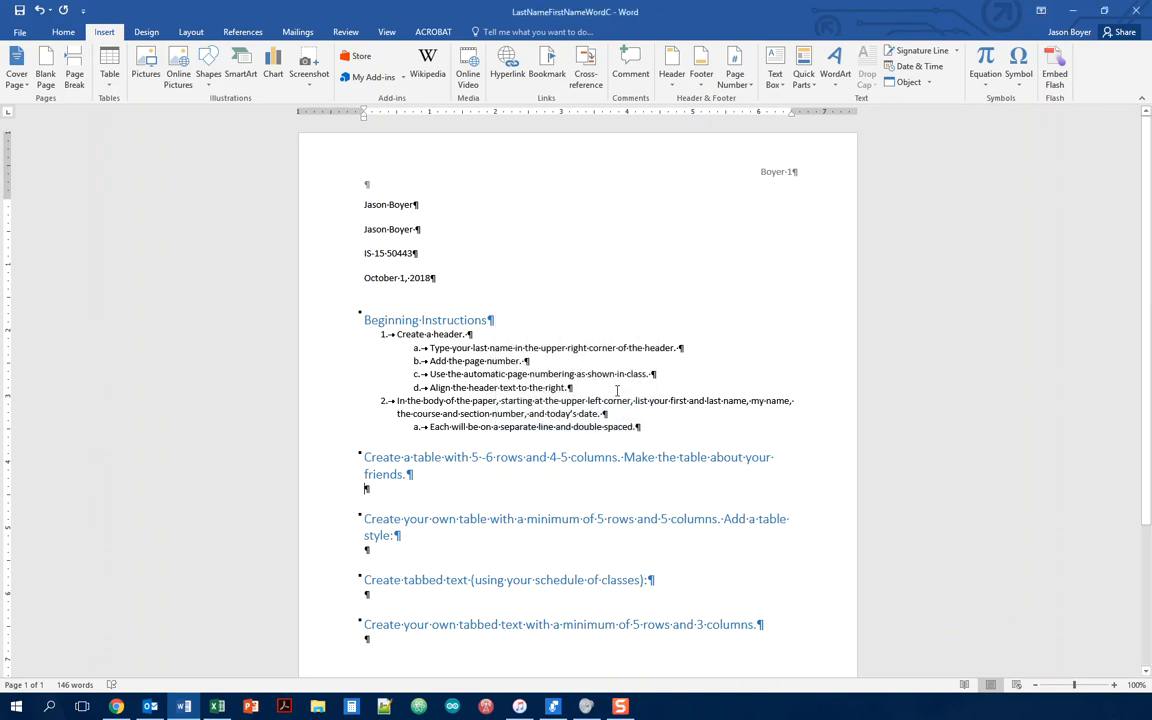
Step: Insert a 4-column by 5-row table from the Table grid under the friends instruction
{"action": "left_click", "coordinate": [111, 84]}
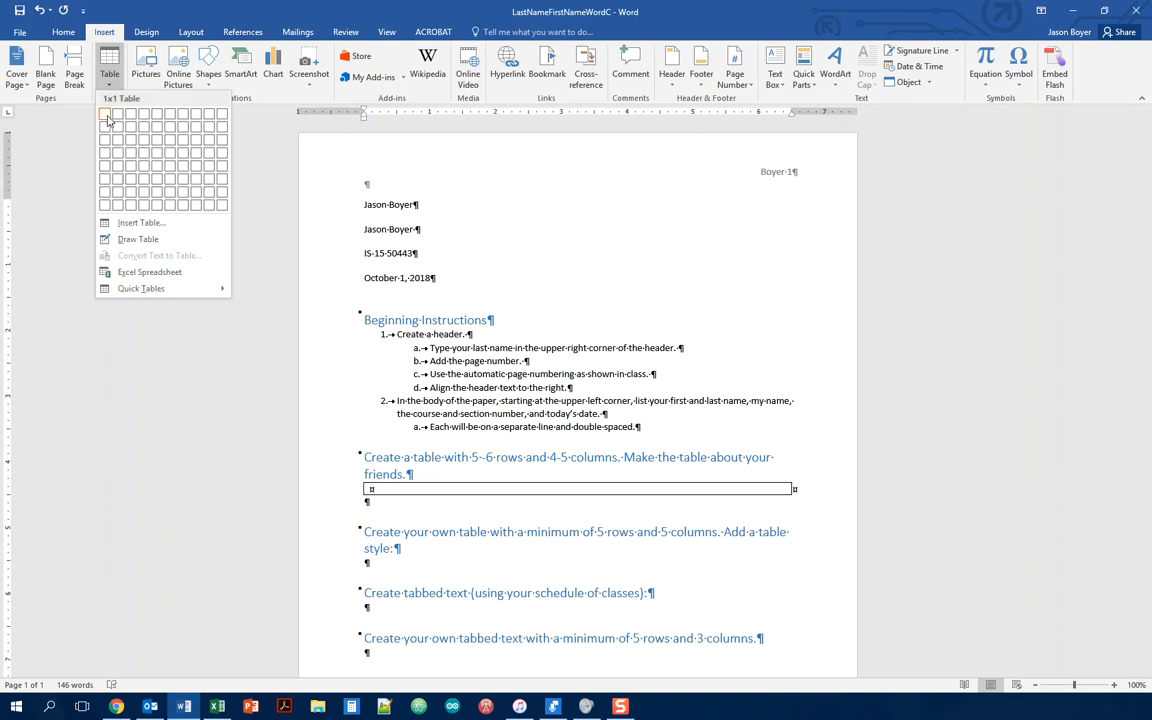
{"action": "left_click", "coordinate": [145, 167]}
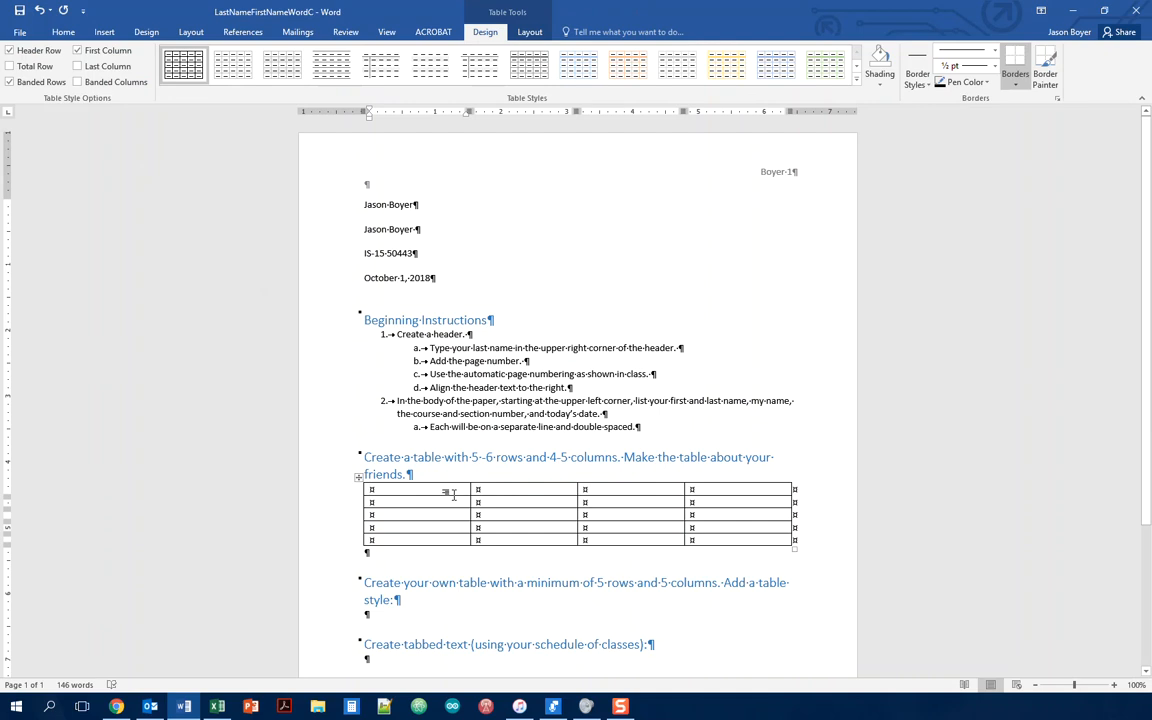
Step: Type the header row: First, Last, Phone number, Email
{"action": "type", "text": "First"}
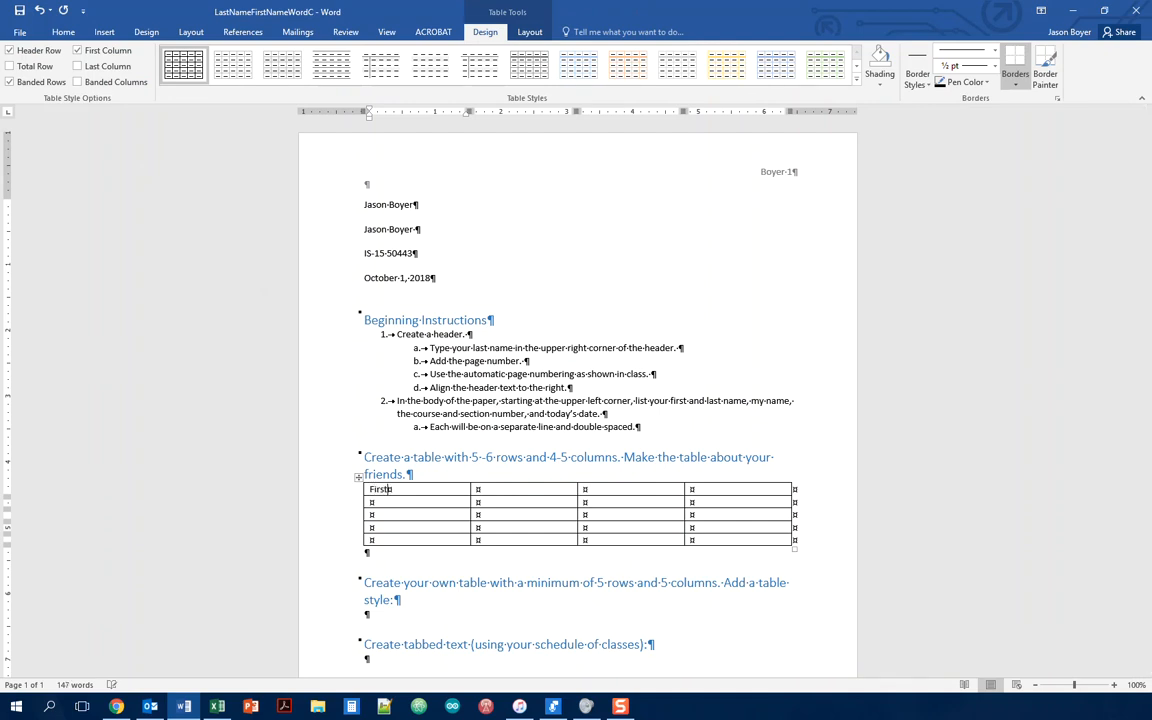
{"action": "key", "text": "Tab"}
{"action": "type", "text": "Last"}
{"action": "type", "text": "Phone number"}
{"action": "key", "text": "Tab"}
{"action": "type", "text": "Email"}
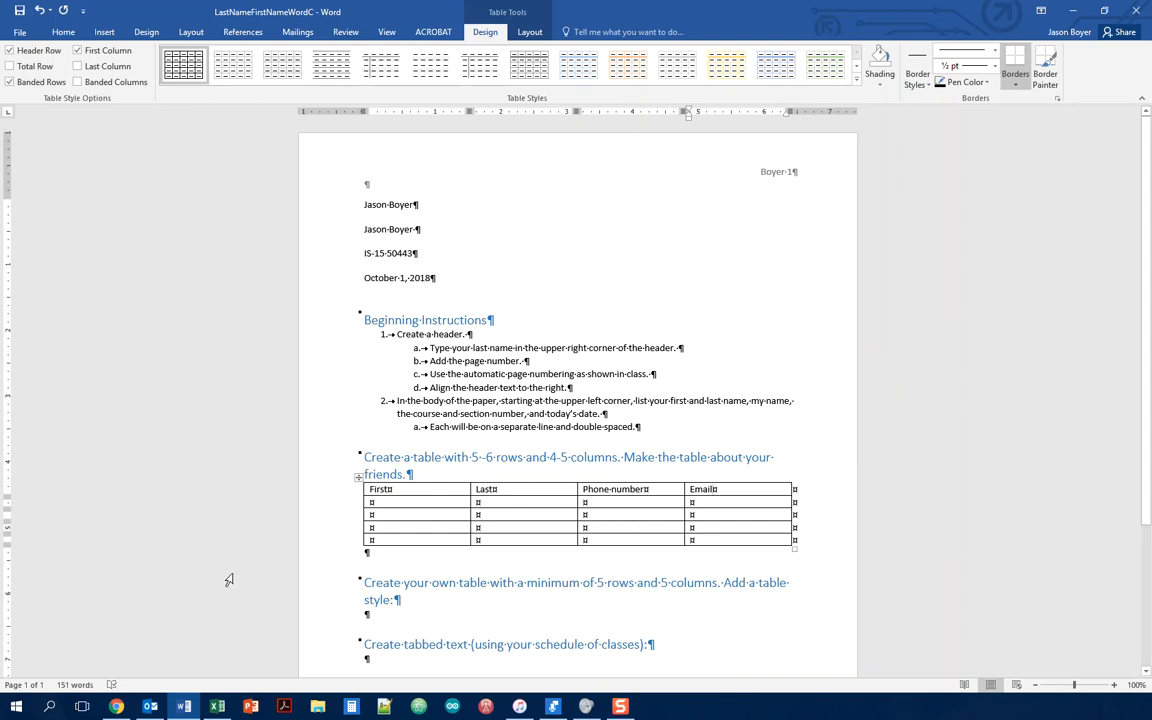
Step: Fill row 2 with the first friend's first name, last name, phone number and e-mail
{"action": "key", "text": "Tab"}
{"action": "type", "text": "Chuck"}
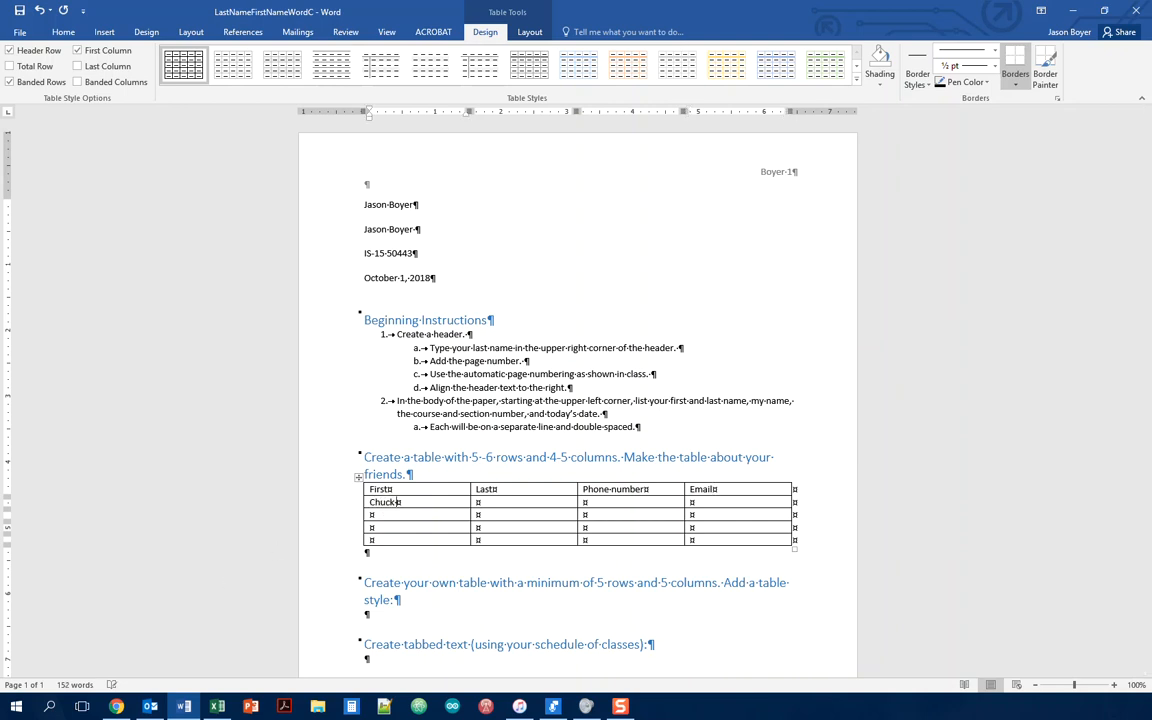
{"action": "key", "text": "Tab"}
{"action": "type", "text": "Nonris"}
{"action": "key", "text": "Tab"}
{"action": "type", "text": "(555)555-1212"}
{"action": "key", "text": "Tab"}
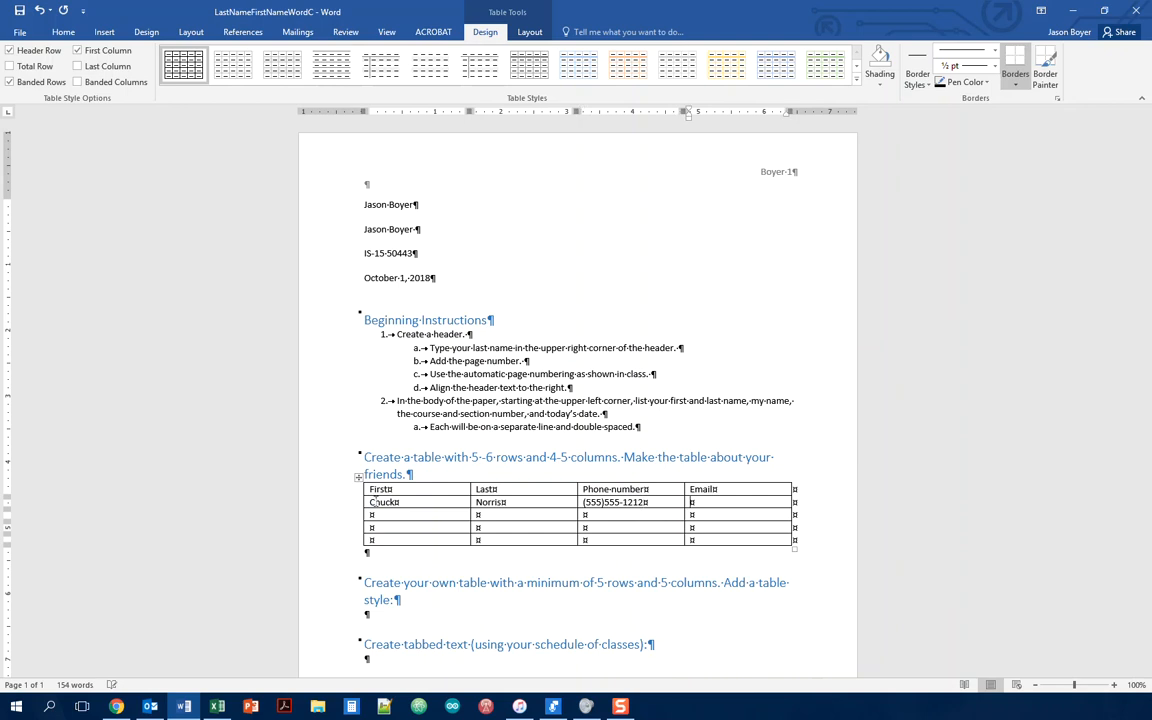
{"action": "type", "text": "chuck@norris.com"}
Step: Fill row 3 with the second friend's first name, last name, phone number and e-mail
{"action": "left_click", "coordinate": [371, 514]}
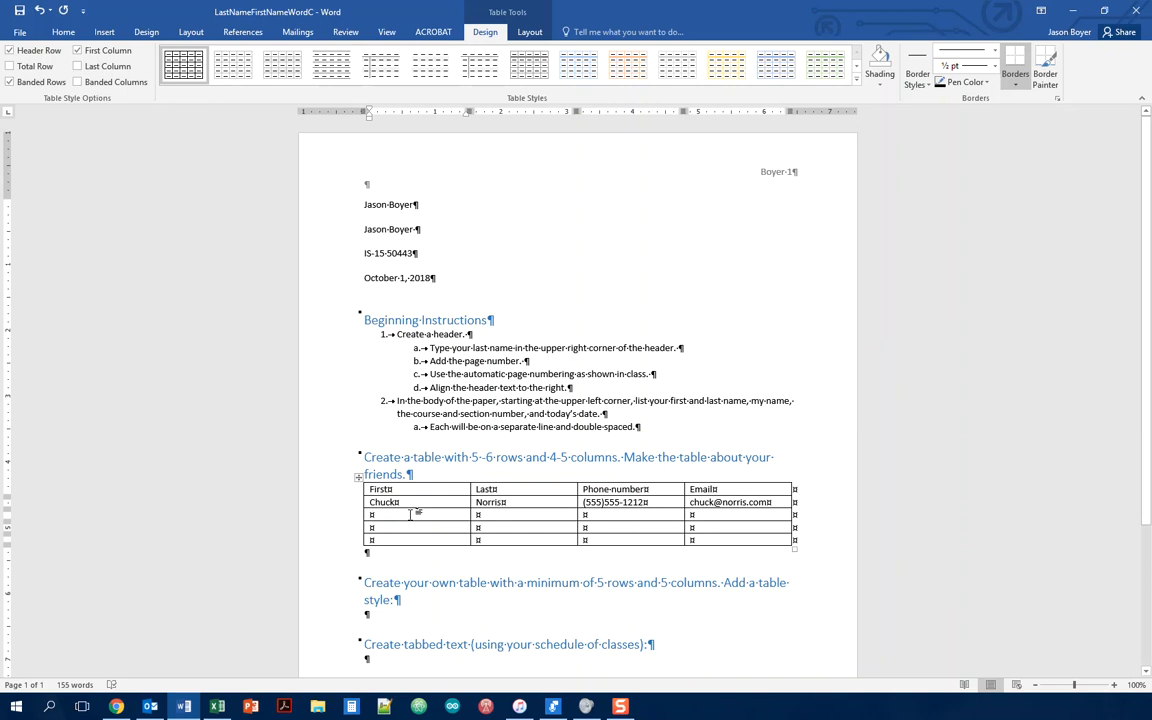
{"action": "type", "text": "Vin"}
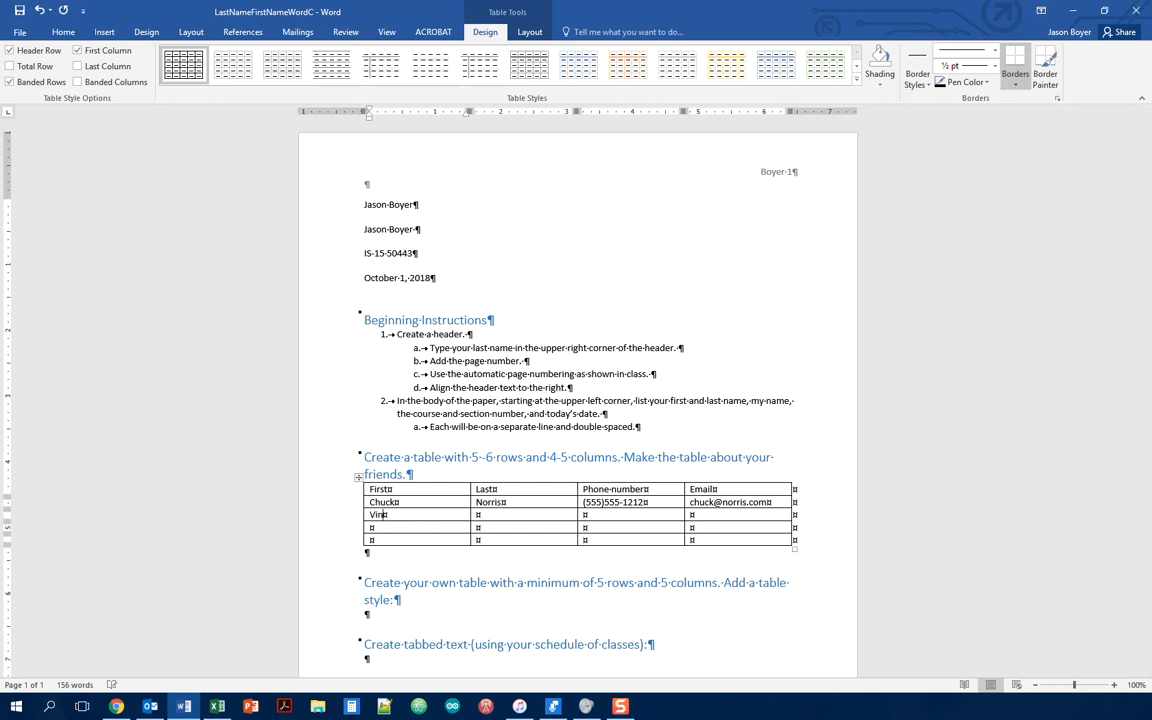
{"action": "key", "text": "Tab"}
{"action": "type", "text": "Diesel"}
{"action": "key", "text": "Tab"}
{"action": "type", "text": "(555)555-1234"}
{"action": "key", "text": "Tab"}
{"action": "type", "text": "vi"}
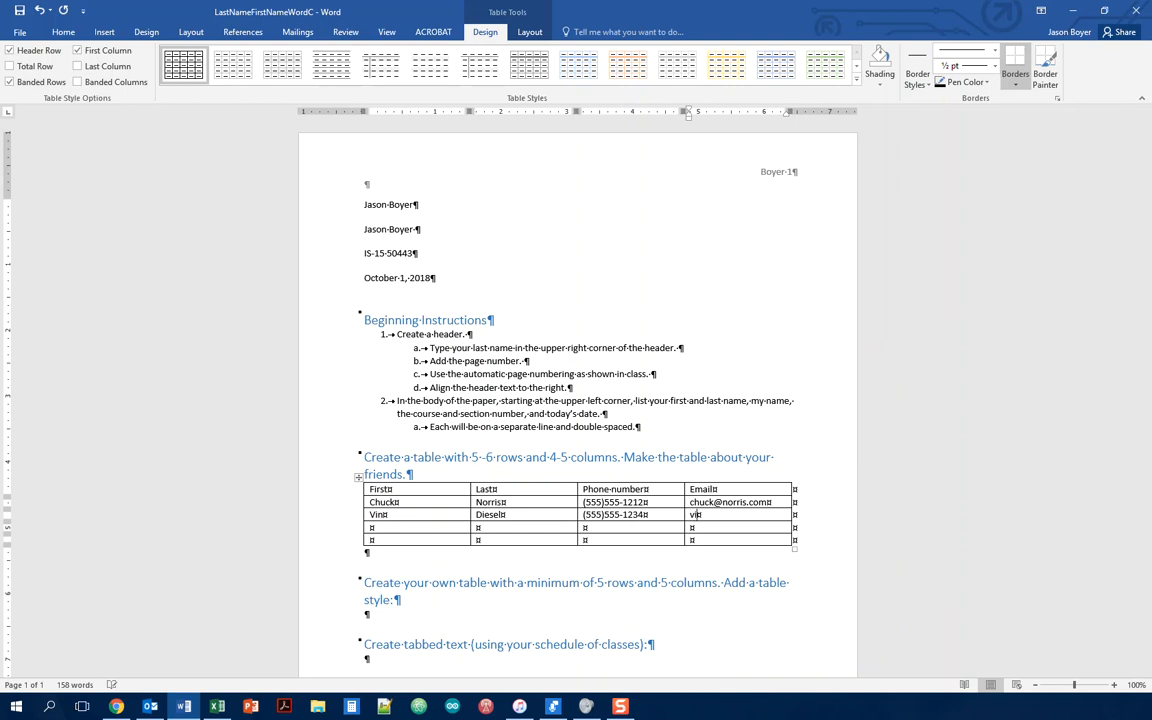
{"action": "type", "text": "n@diesel.com"}
Step: Fill row 4 with the third friend's first name, last name, phone number and e-mail
{"action": "key", "text": "Tab"}
{"action": "type", "text": "Bruce"}
{"action": "key", "text": "Tab"}
{"action": "type", "text": "Willis"}
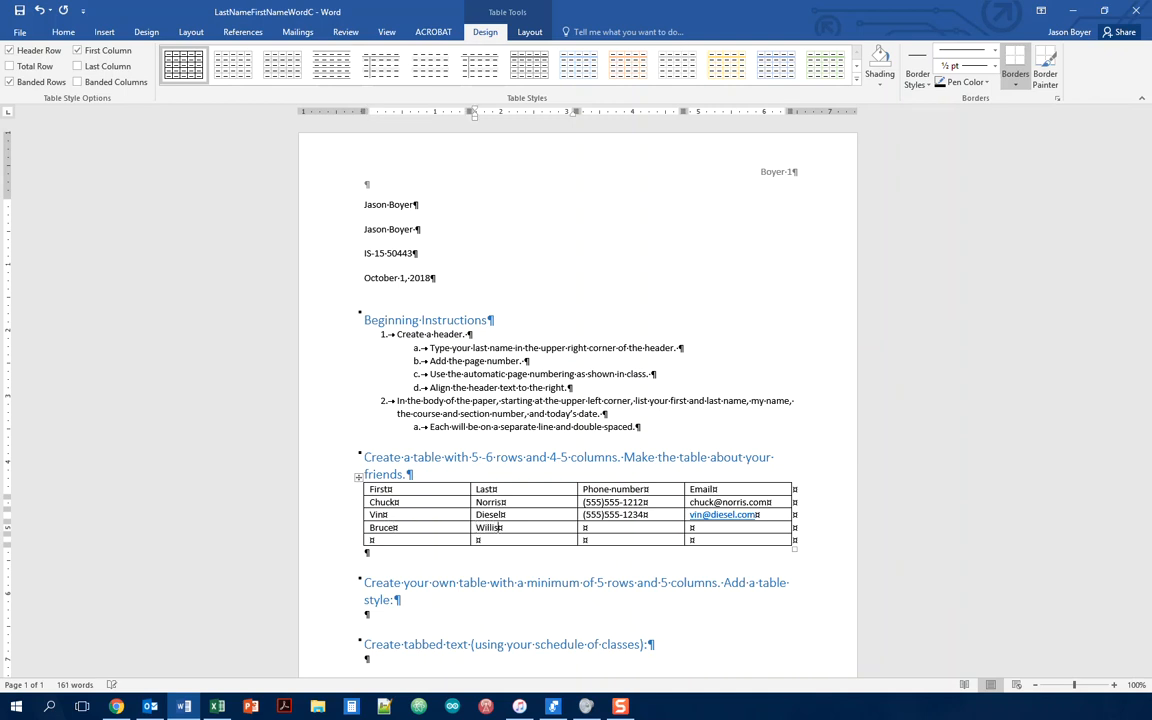
{"action": "key", "text": "Tab"}
{"action": "type", "text": "(555)555-4321"}
{"action": "key", "text": "Tab"}
{"action": "type", "text": "die@h"}
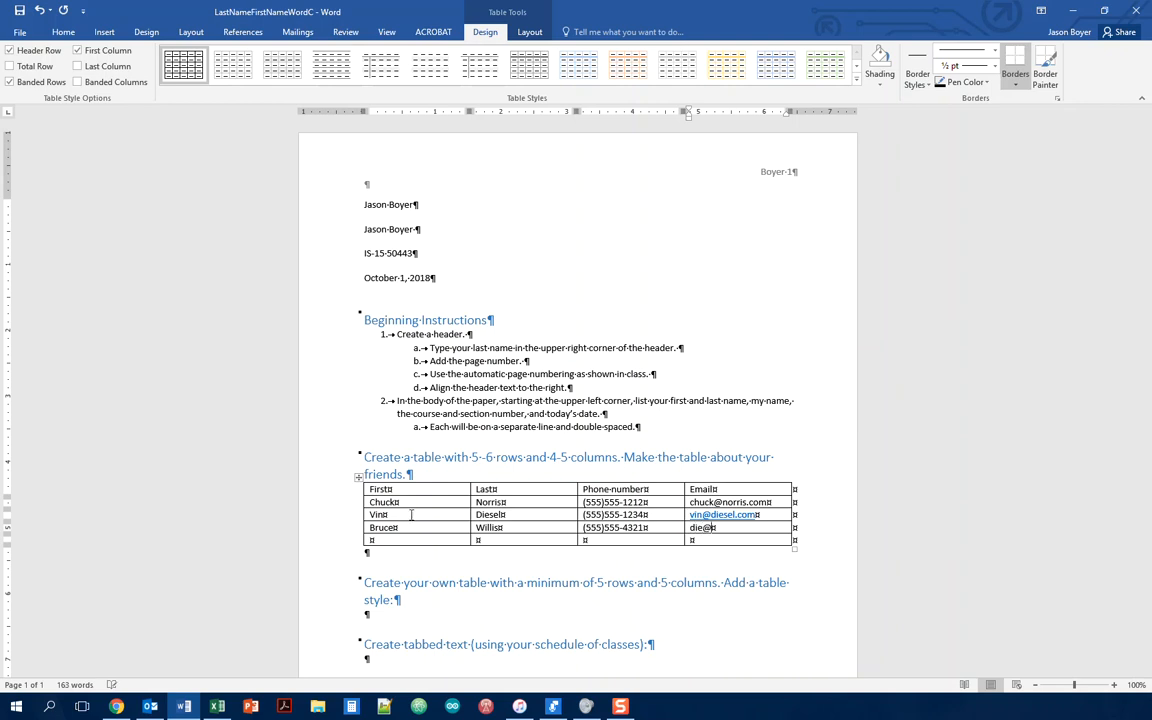
{"action": "type", "text": "ard.com"}
{"action": "key", "text": "Tab"}
Step: Turn the first friend's e-mail into a link, then fill the last row with the fourth friend's details
{"action": "left_click", "coordinate": [770, 502]}
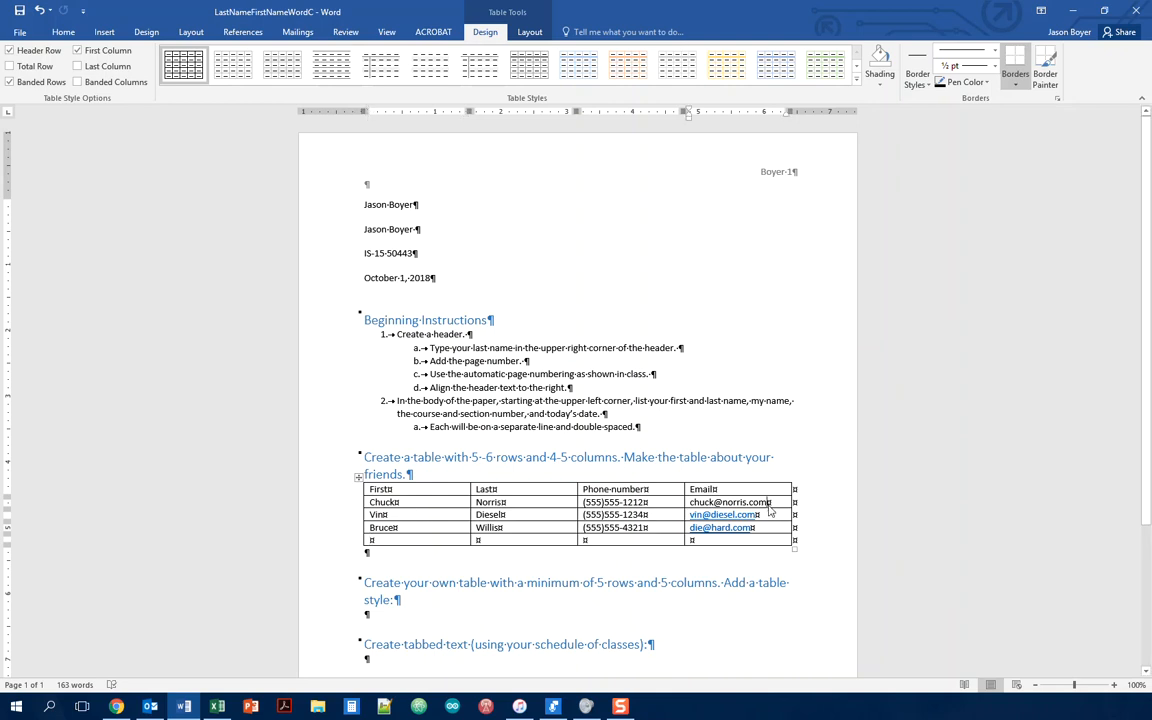
{"action": "key", "text": "Tab"}
{"action": "left_click", "coordinate": [414, 540]}
{"action": "type", "text": "Jason"}
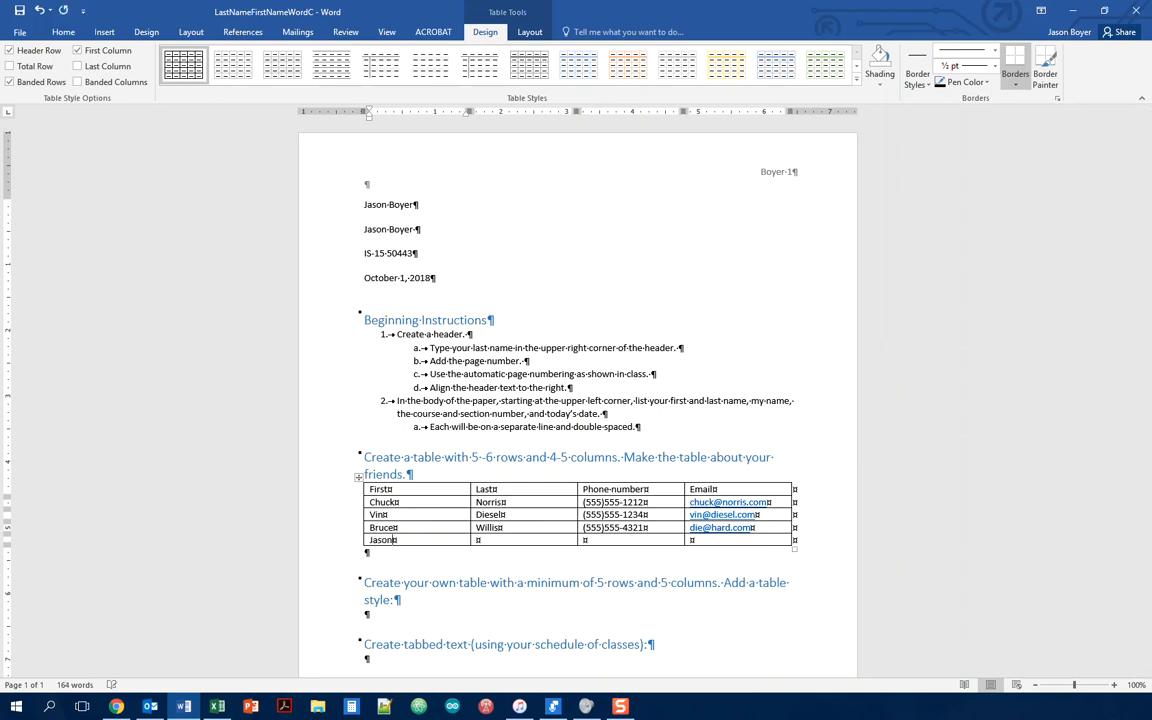
{"action": "key", "text": "Tab"}
{"action": "type", "text": "Statham"}
{"action": "key", "text": "Tab"}
{"action": "type", "text": "(555)555-2121"}
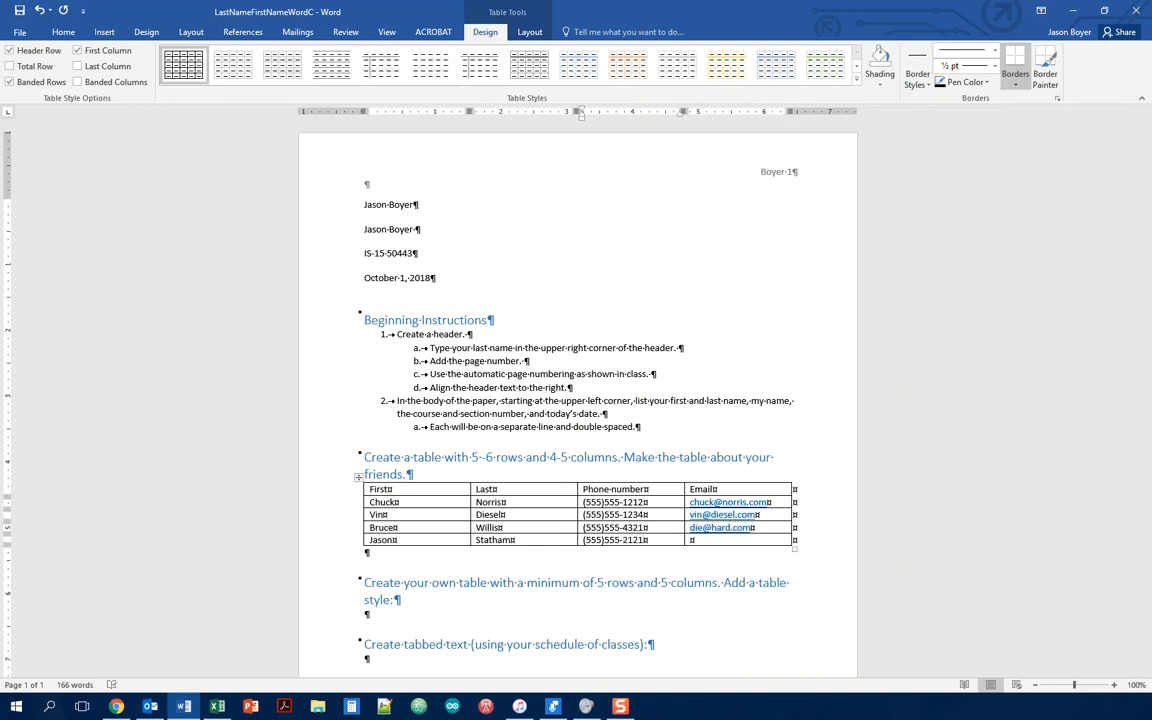
{"action": "key", "text": "Tab"}
{"action": "type", "text": "someguy@somemovie."}
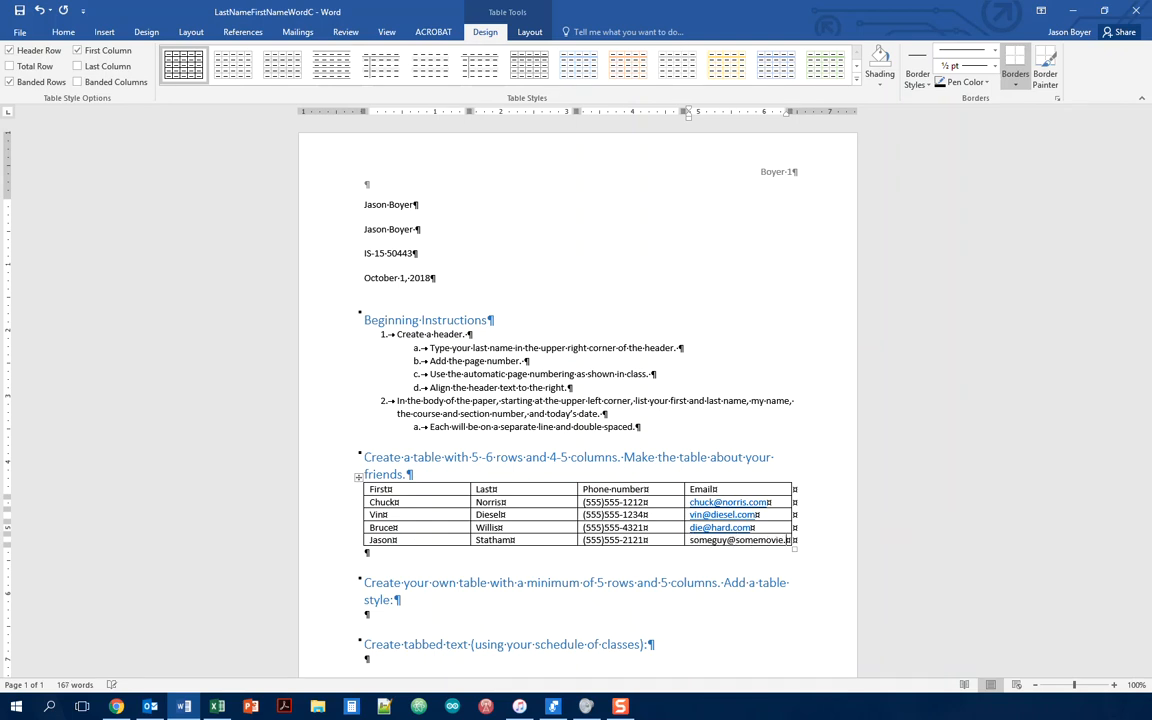
{"action": "type", "text": "com"}
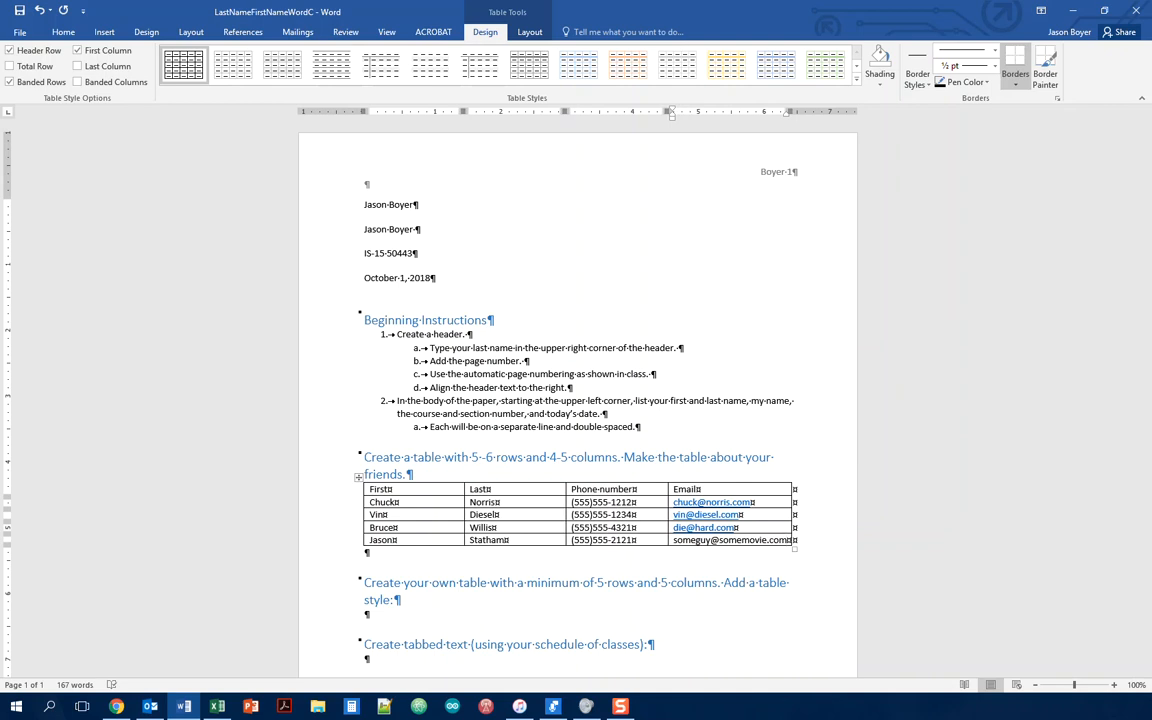
Step: Link the last e-mail, undo the extra empty row, and narrow the First column
{"action": "key", "text": "Tab"}
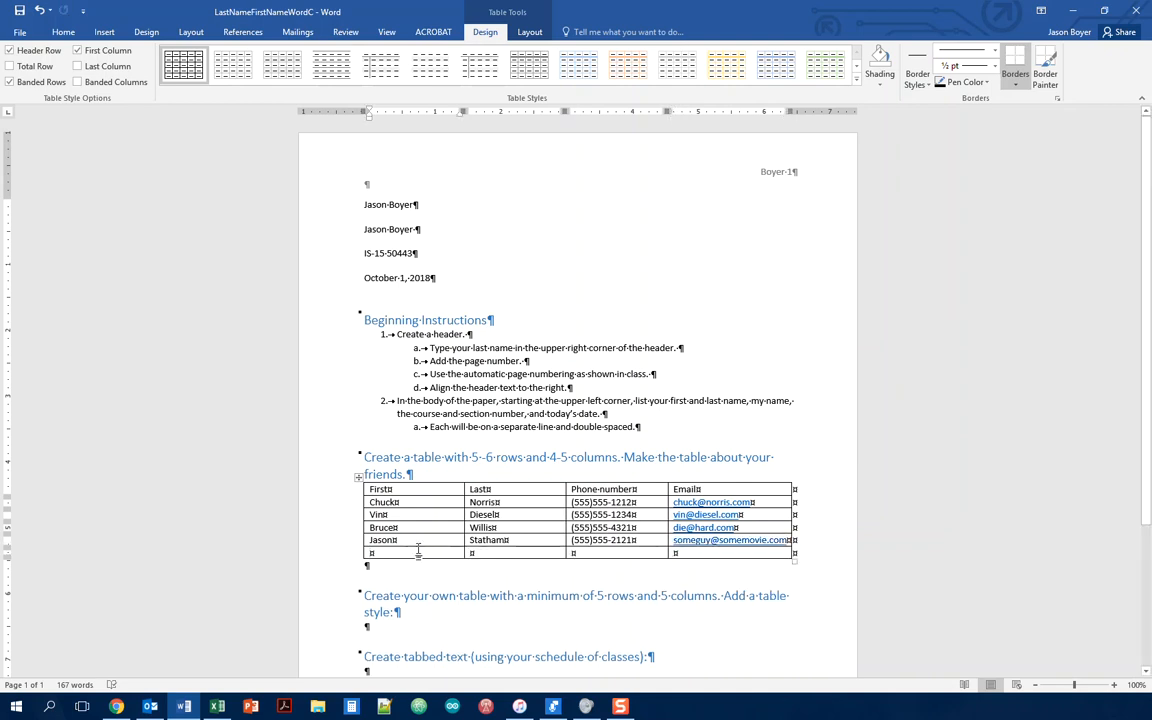
{"action": "key", "text": "ctrl+z"}
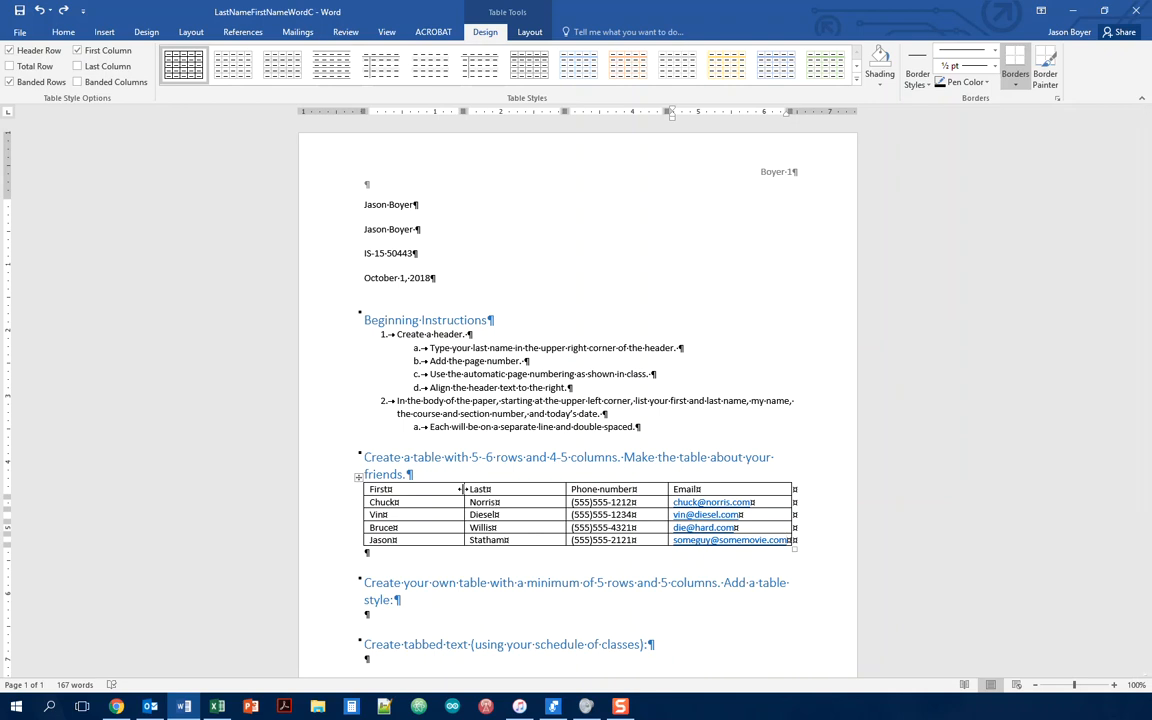
{"action": "left_click_drag", "start_coordinate": [461, 489], "coordinate": [424, 489]}
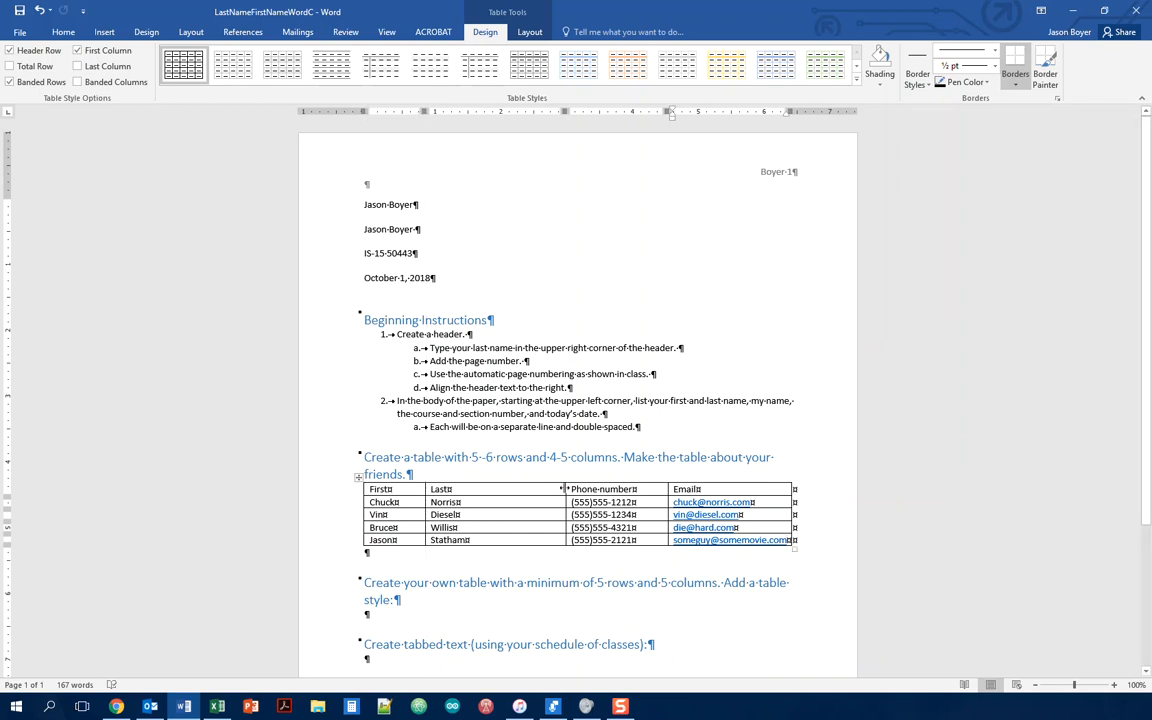
{"action": "left_click", "coordinate": [565, 489]}
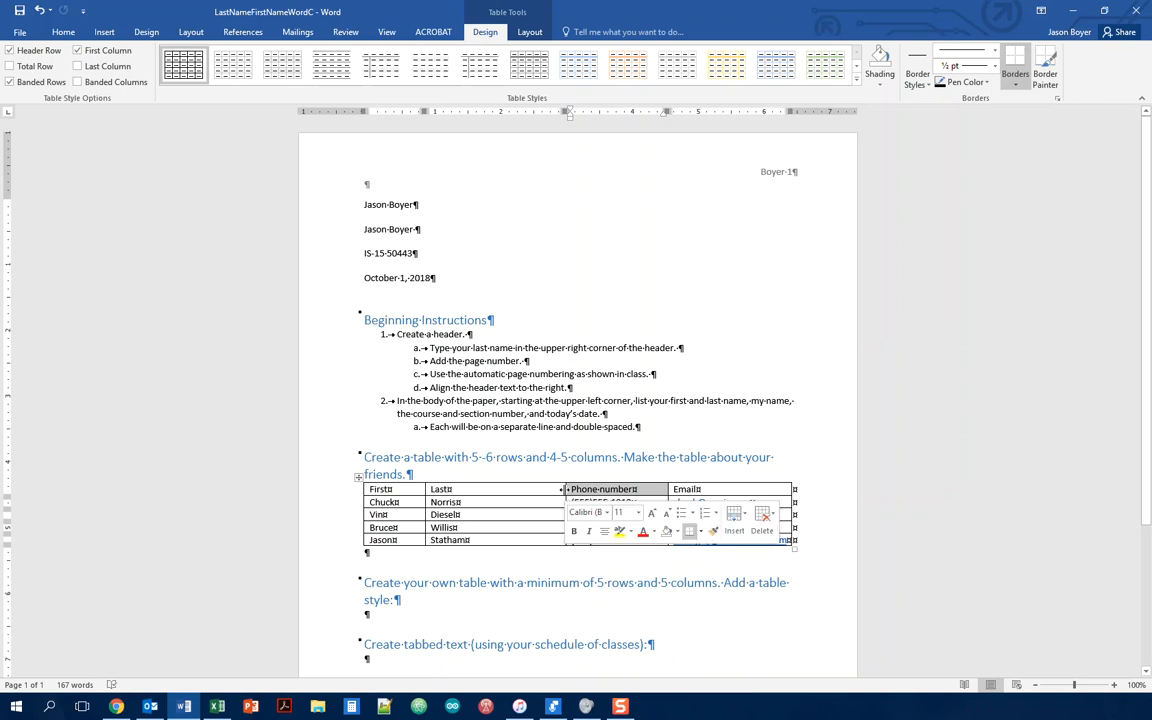
{"action": "left_click", "coordinate": [550, 490]}
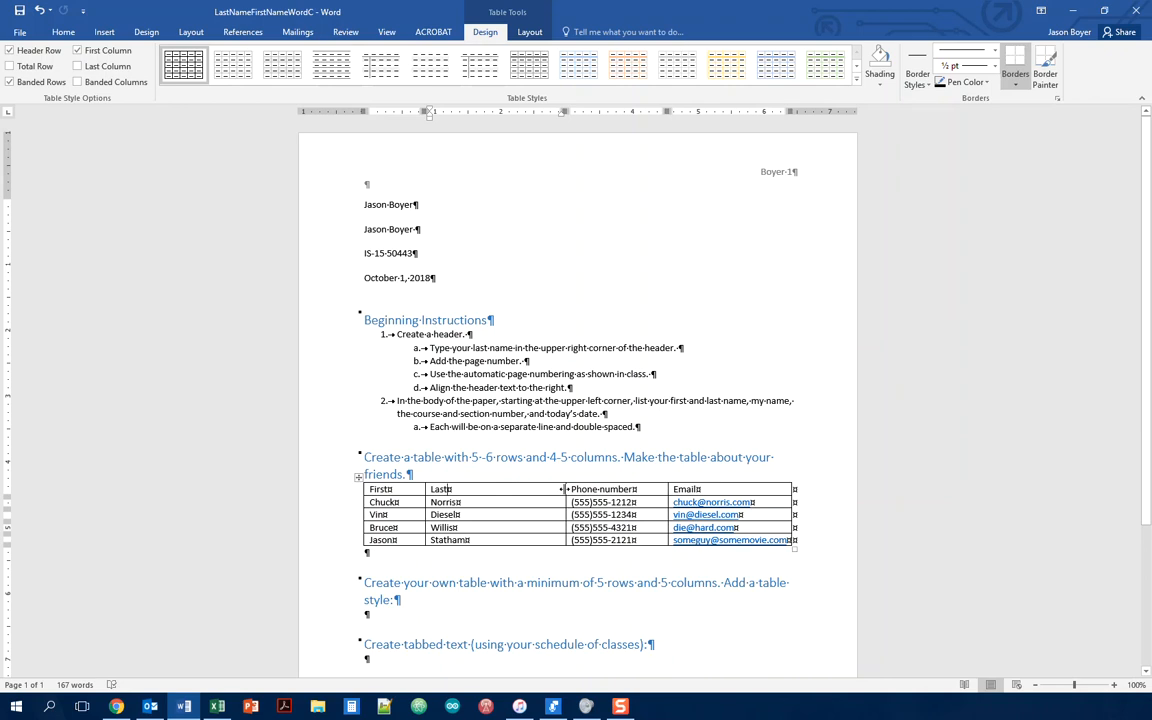
Step: Narrow Last and First to fit, and AutoFit the Phone number and Email columns
{"action": "left_click_drag", "start_coordinate": [563, 489], "coordinate": [475, 489]}
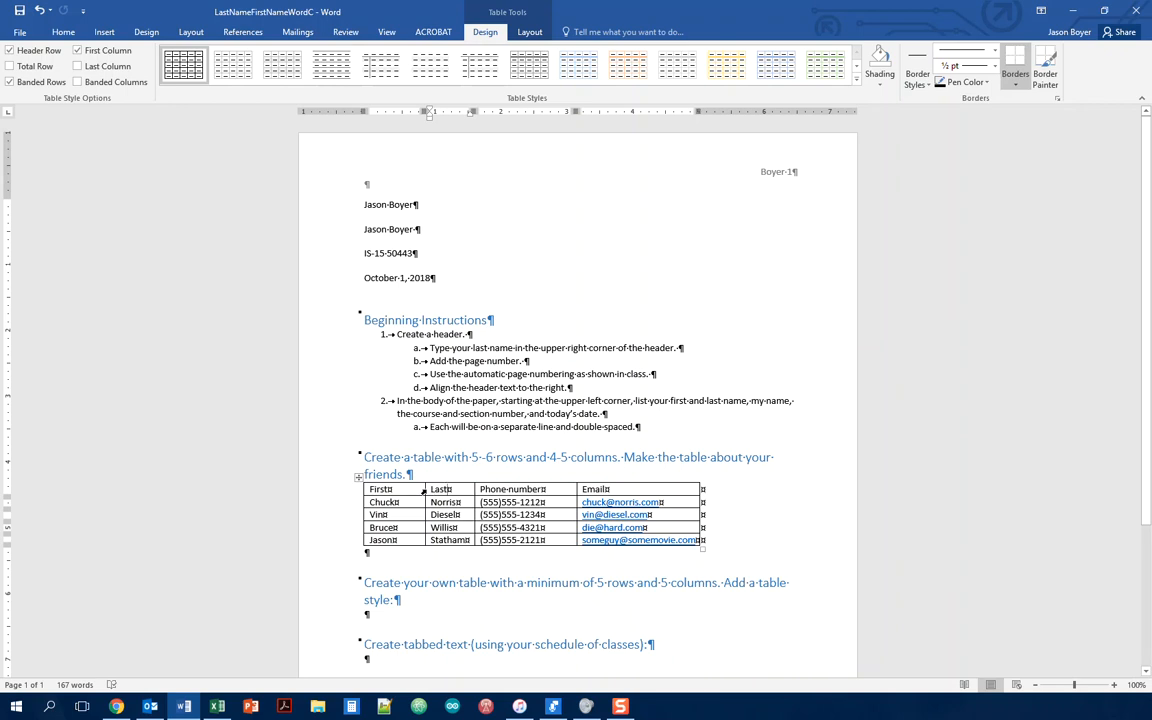
{"action": "left_click_drag", "start_coordinate": [425, 489], "coordinate": [403, 489]}
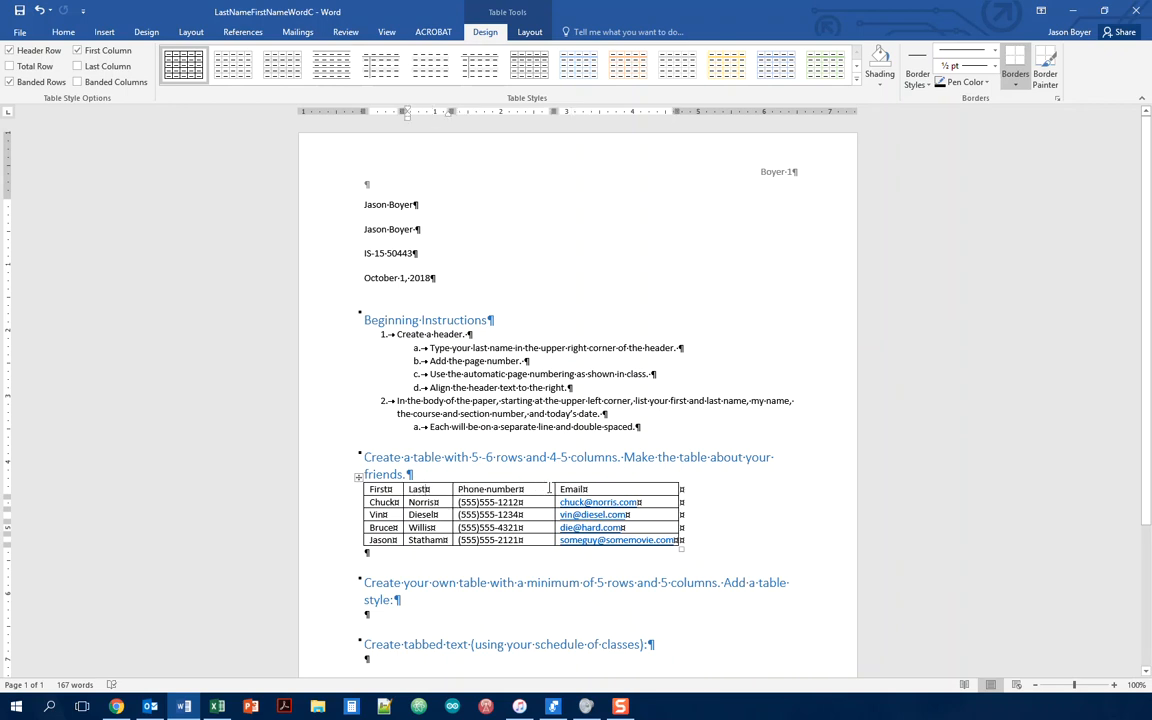
{"action": "double_click", "coordinate": [554, 489]}
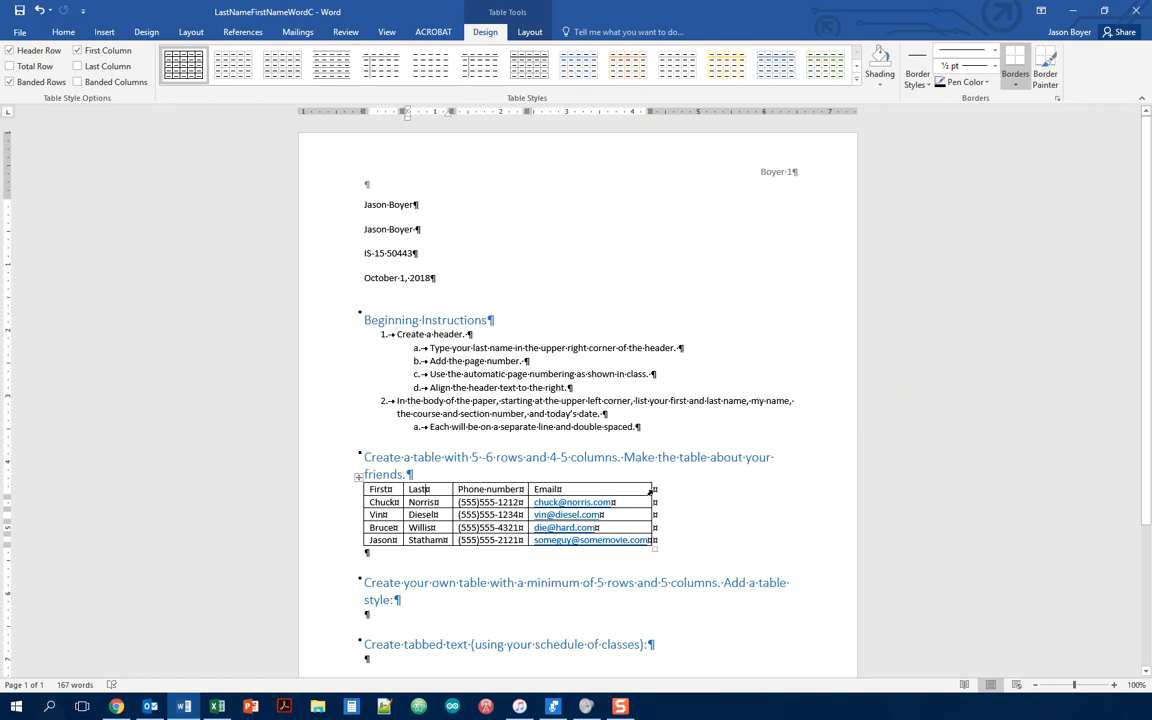
{"action": "double_click", "coordinate": [650, 489]}
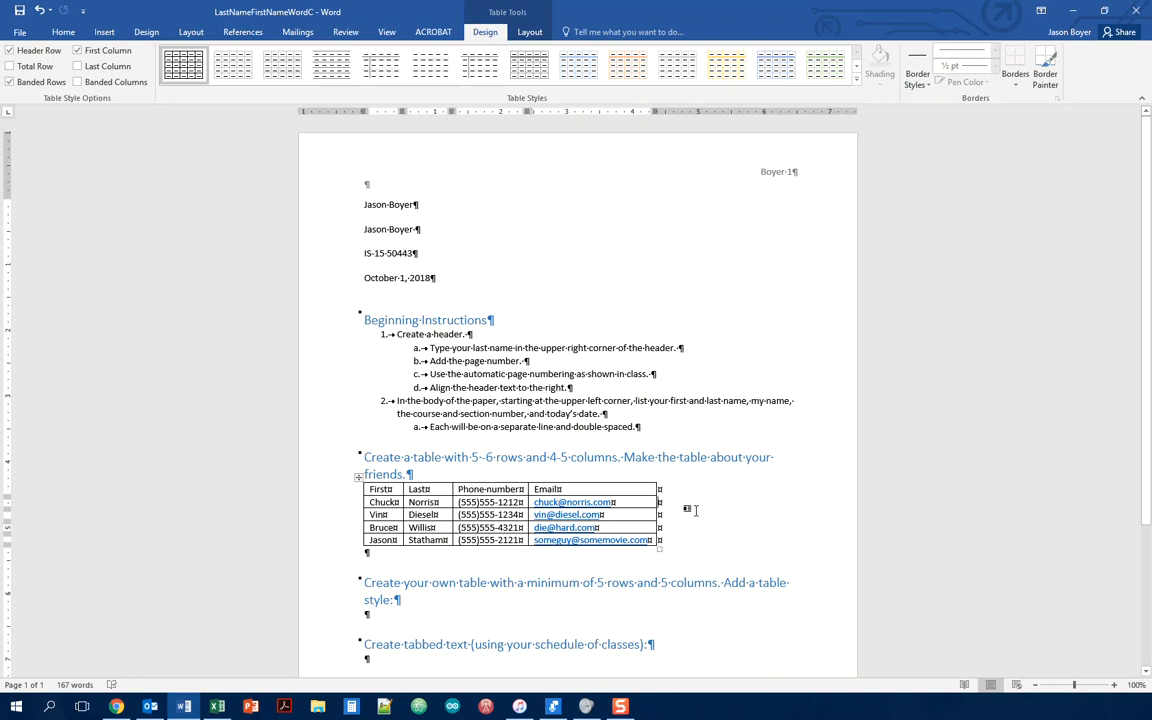
Step: Select the whole friends table and centre it with Ctrl+E after trying right and left alignment
{"action": "left_click", "coordinate": [358, 478]}
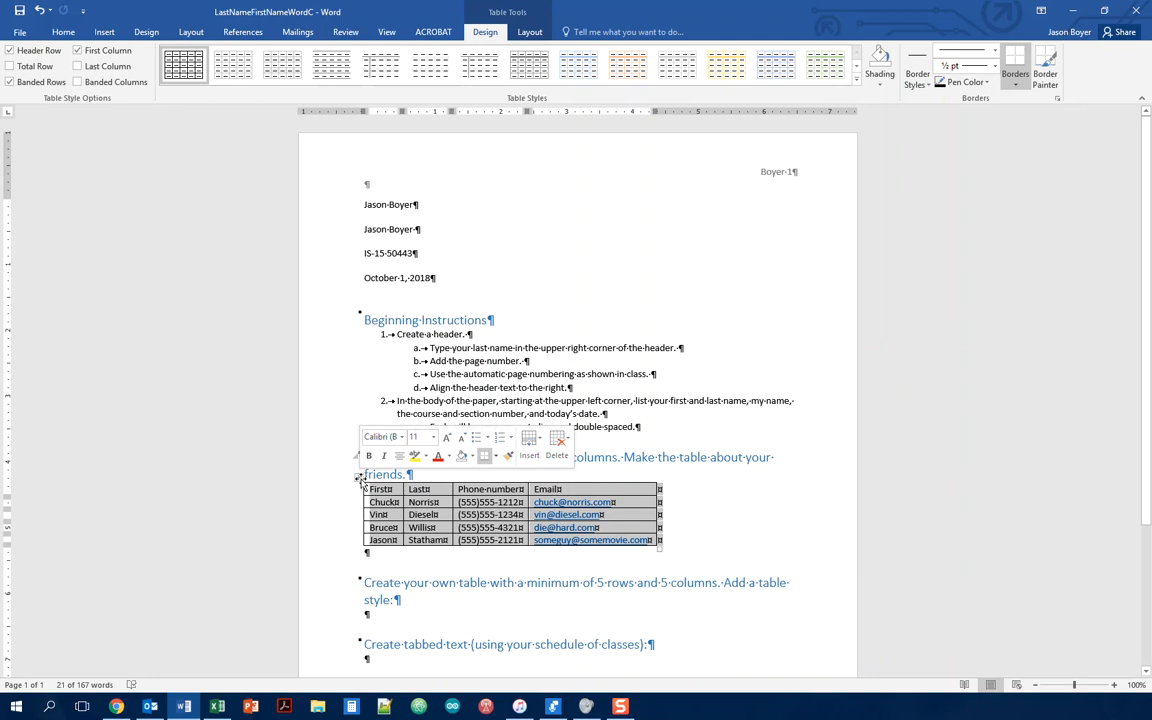
{"action": "left_click", "coordinate": [399, 457]}
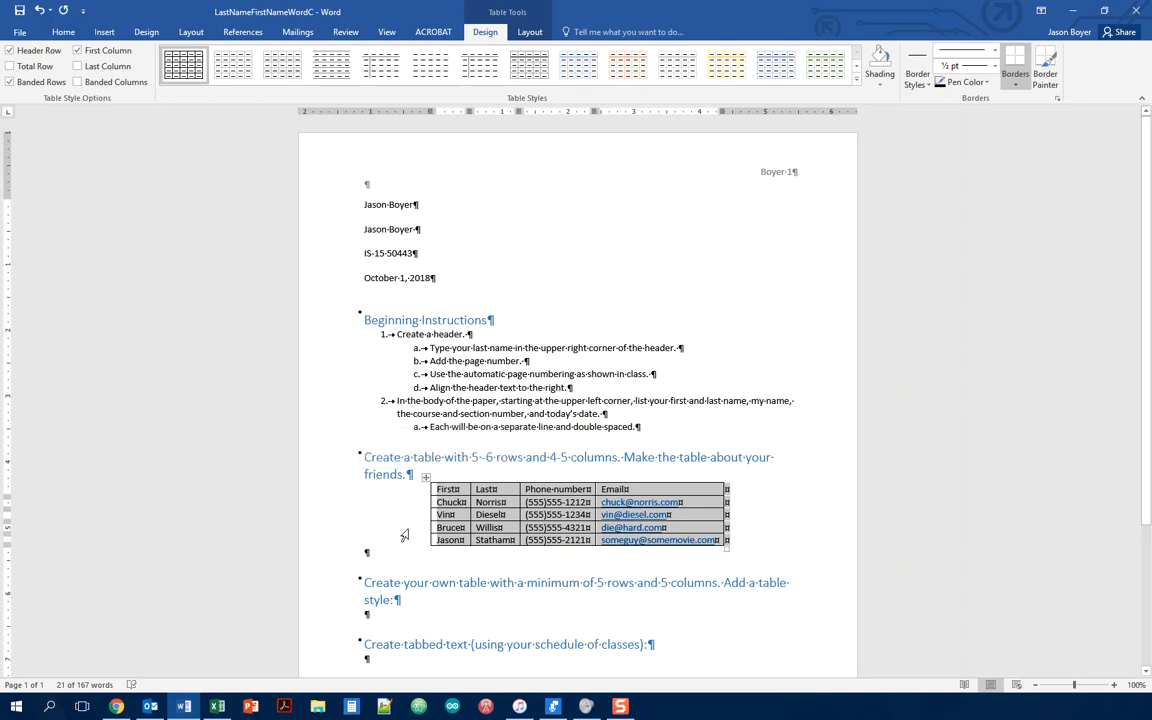
{"action": "key", "text": "ctrl+r"}
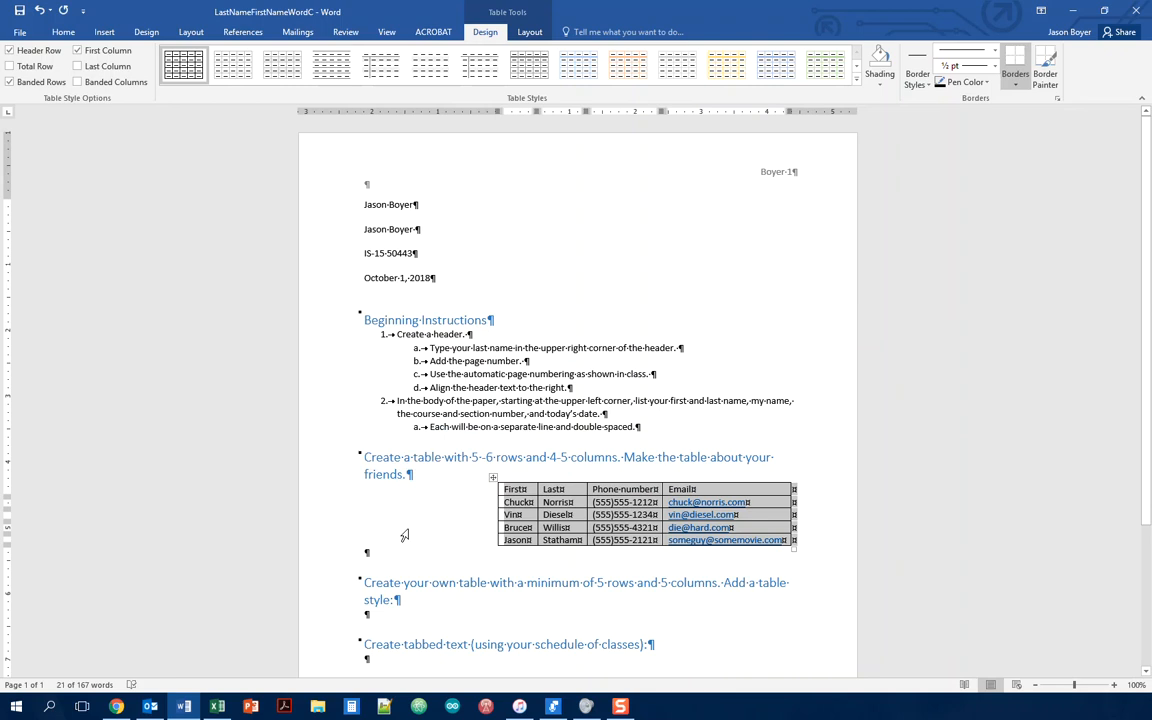
{"action": "key", "text": "ctrl+l"}
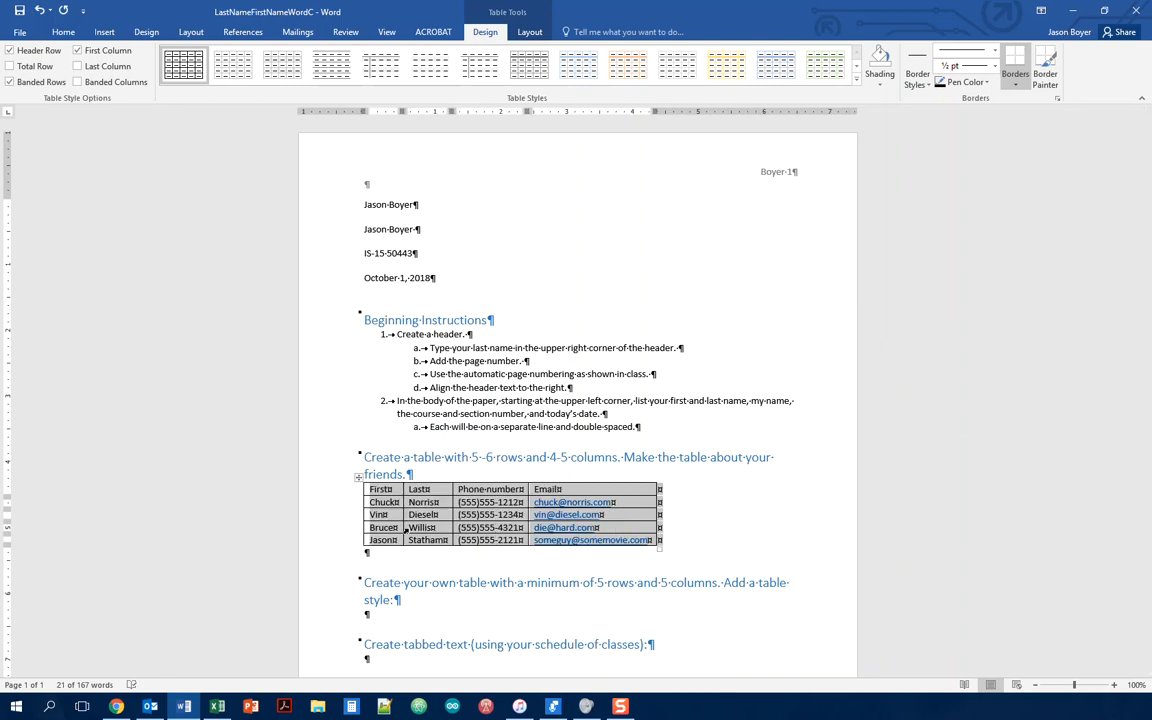
{"action": "key", "text": "ctrl+e"}
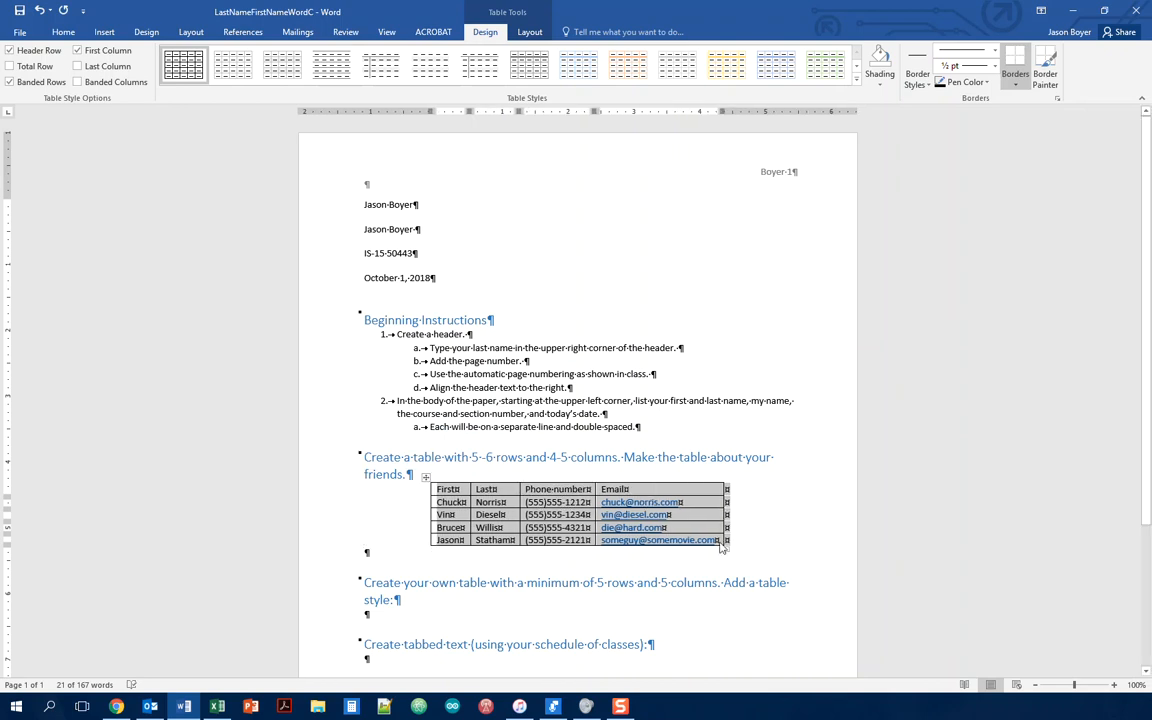
{"action": "left_click", "coordinate": [767, 531]}
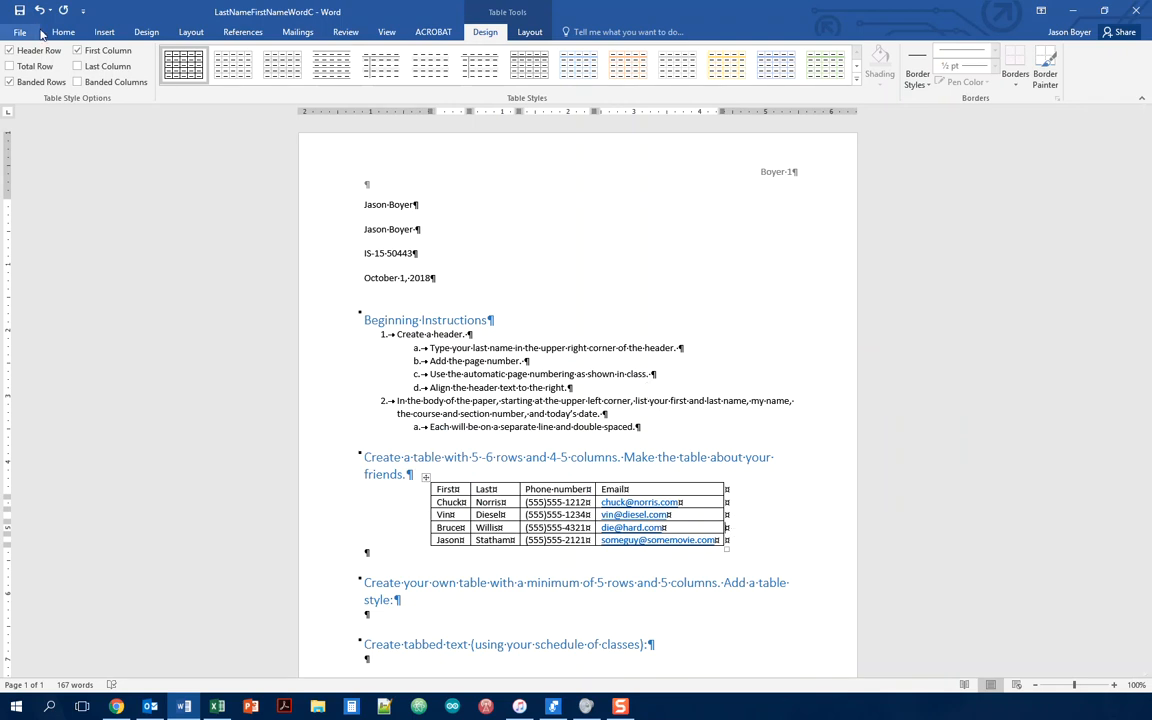
Step: Turn off Show/Hide ¶ on the Home tab and switch to Table Tools Layout
{"action": "left_click", "coordinate": [74, 34]}
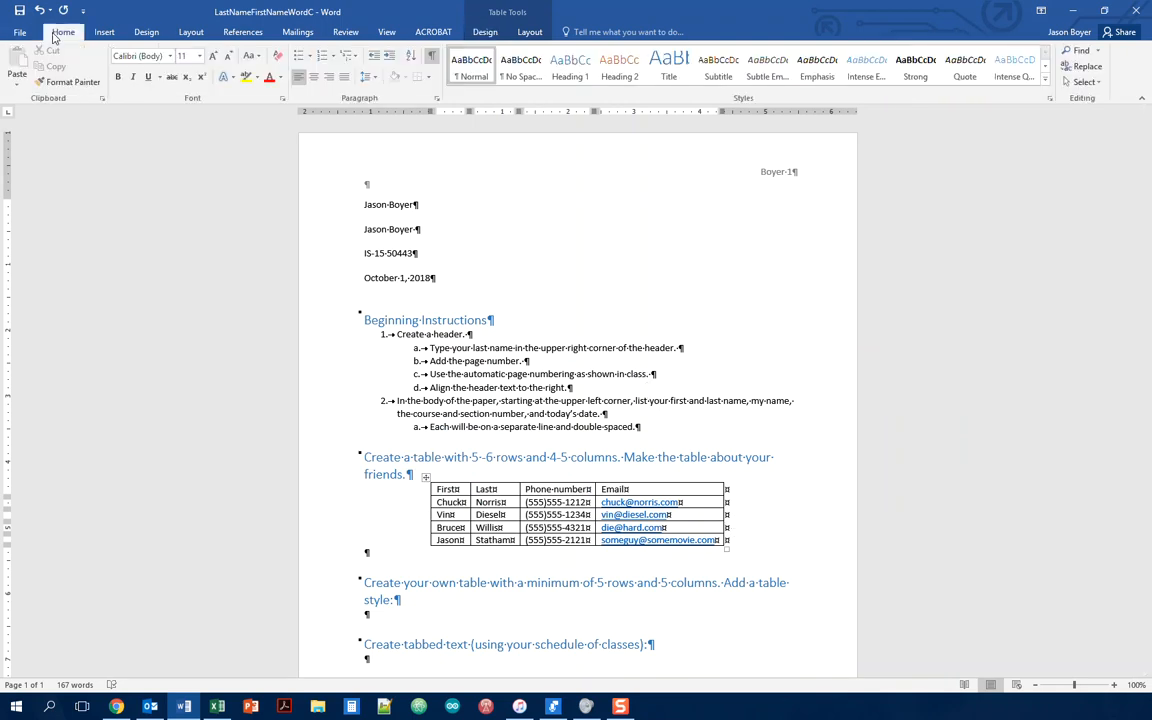
{"action": "left_click", "coordinate": [432, 57]}
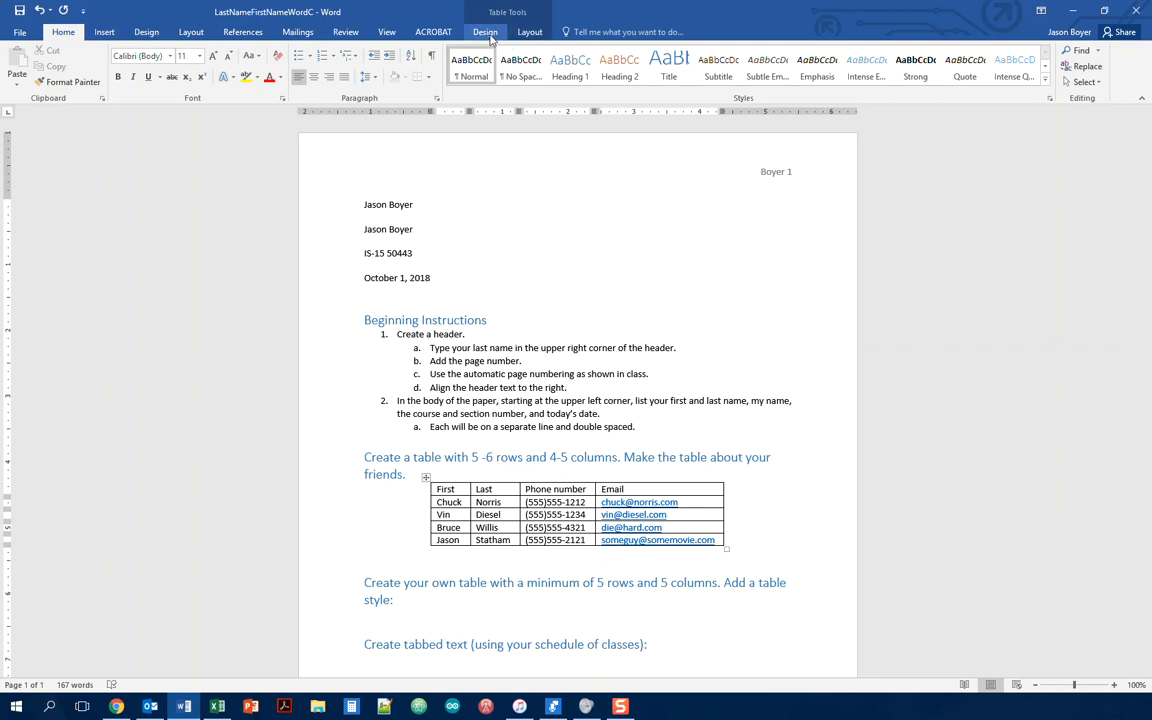
{"action": "left_click", "coordinate": [530, 33]}
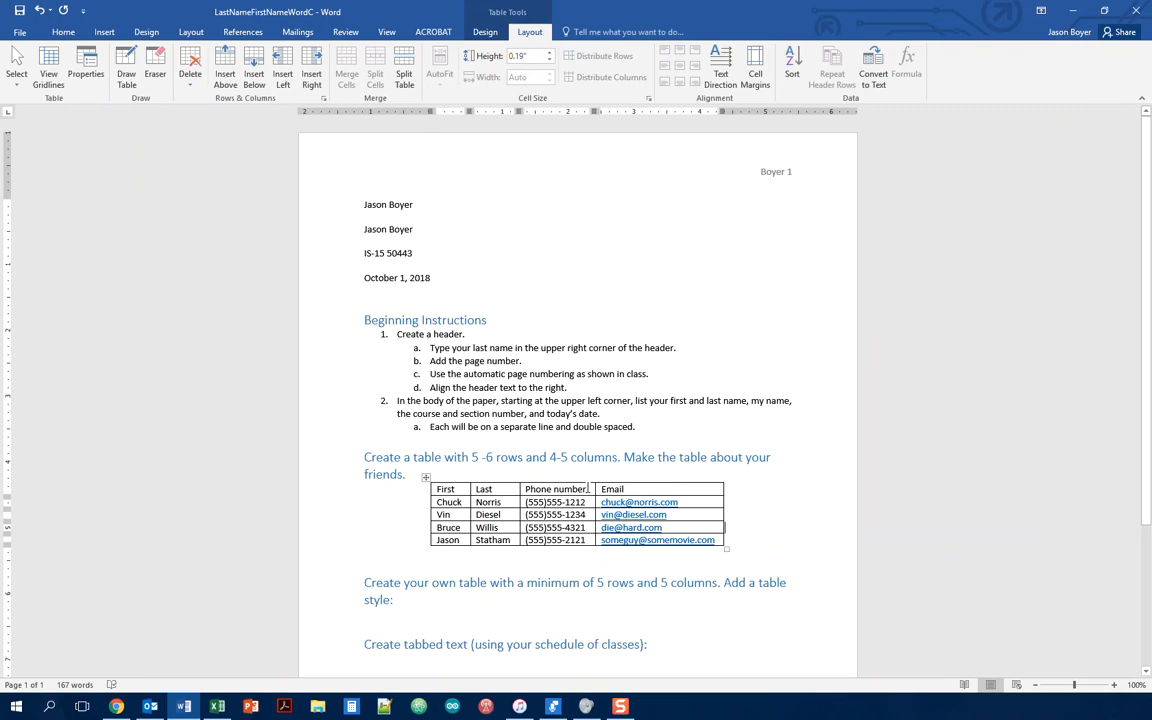
Step: Insert a column left of Phone number and type the header 'Birthdate'
{"action": "left_click", "coordinate": [531, 479]}
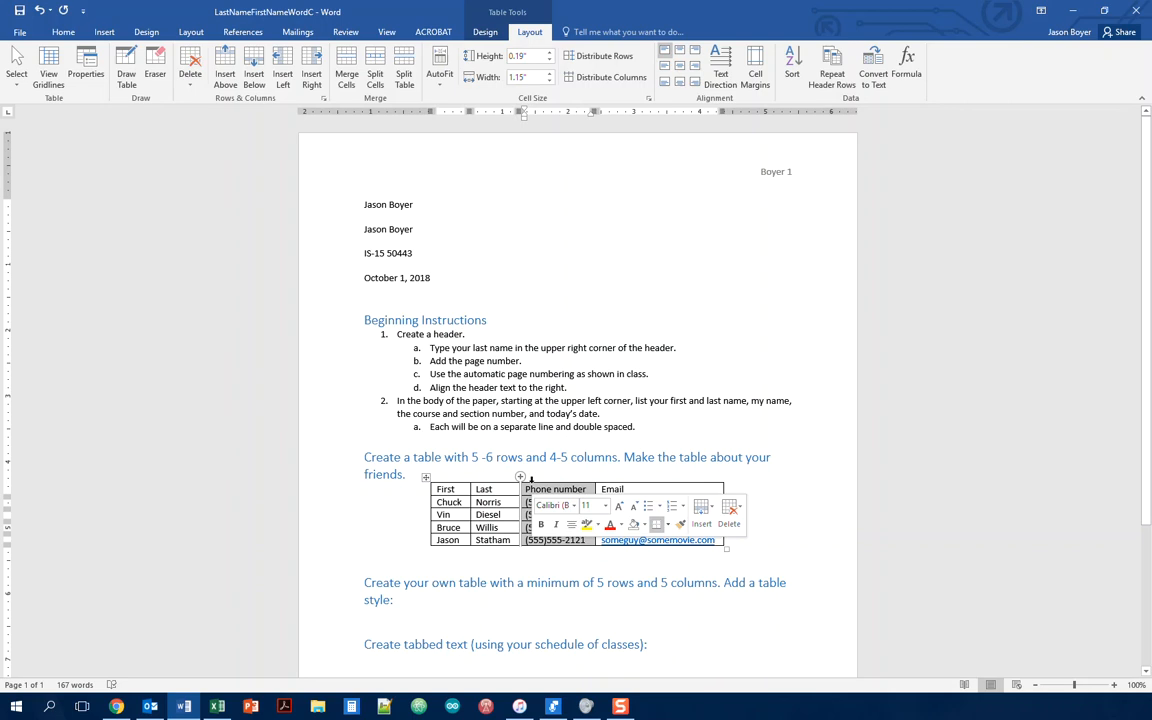
{"action": "left_click", "coordinate": [520, 477]}
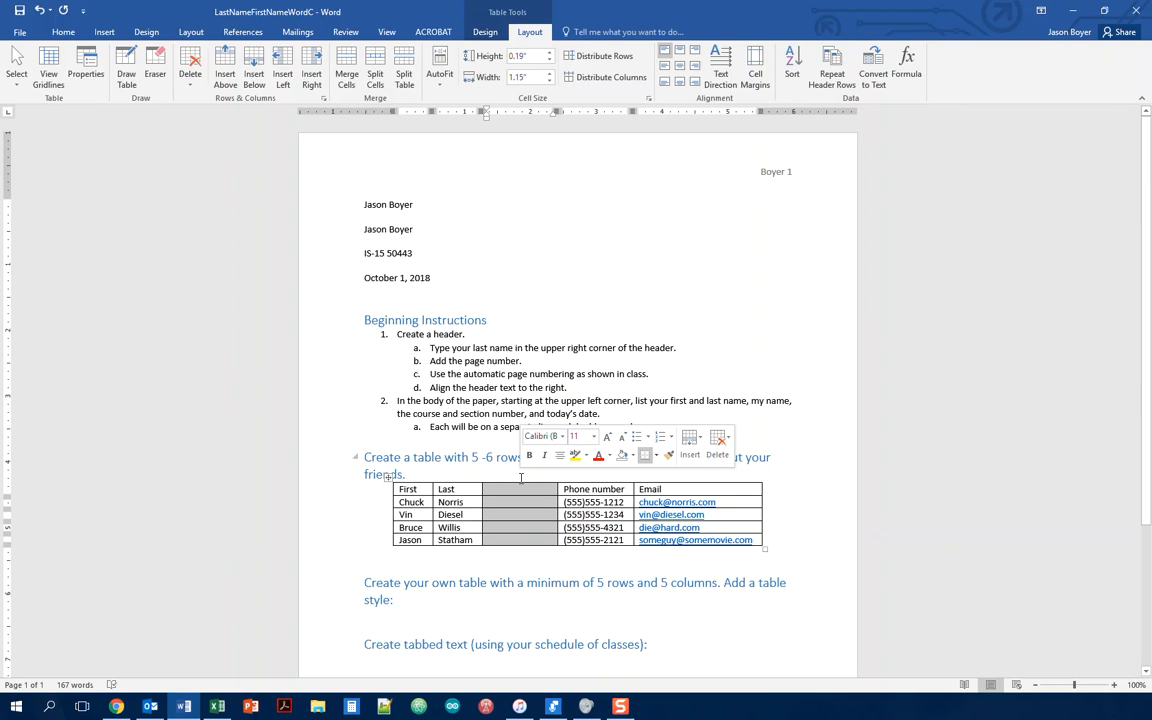
{"action": "key", "text": "ctrl+z"}
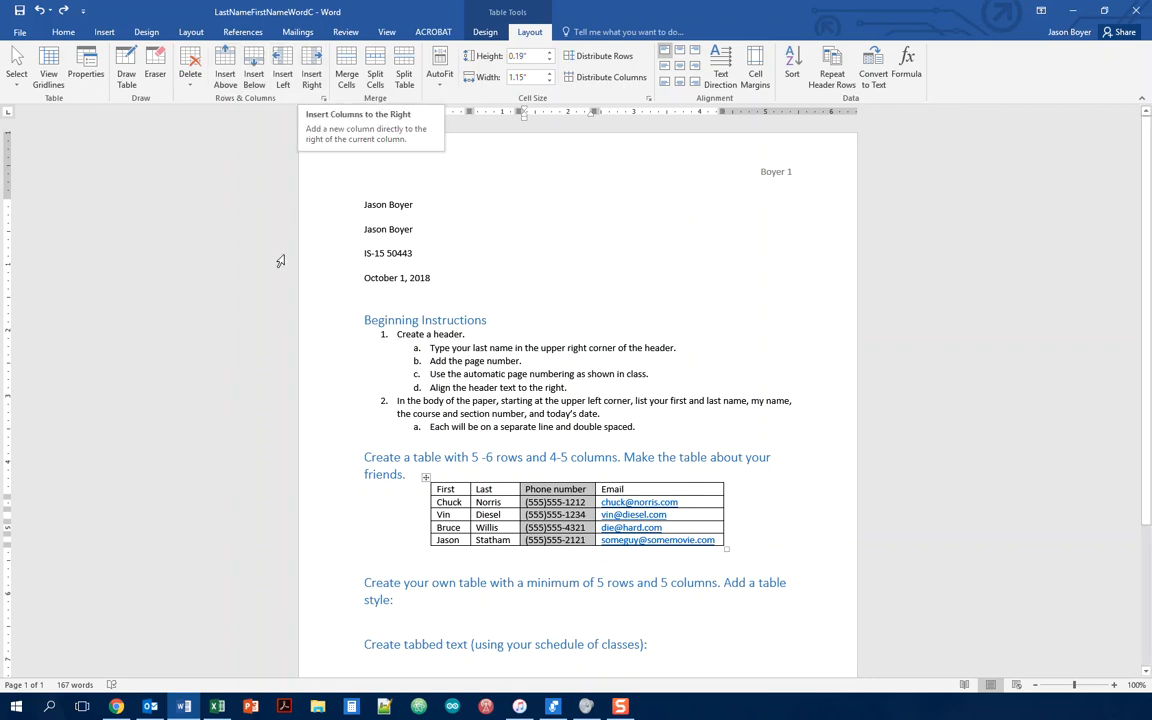
{"action": "left_click", "coordinate": [284, 70]}
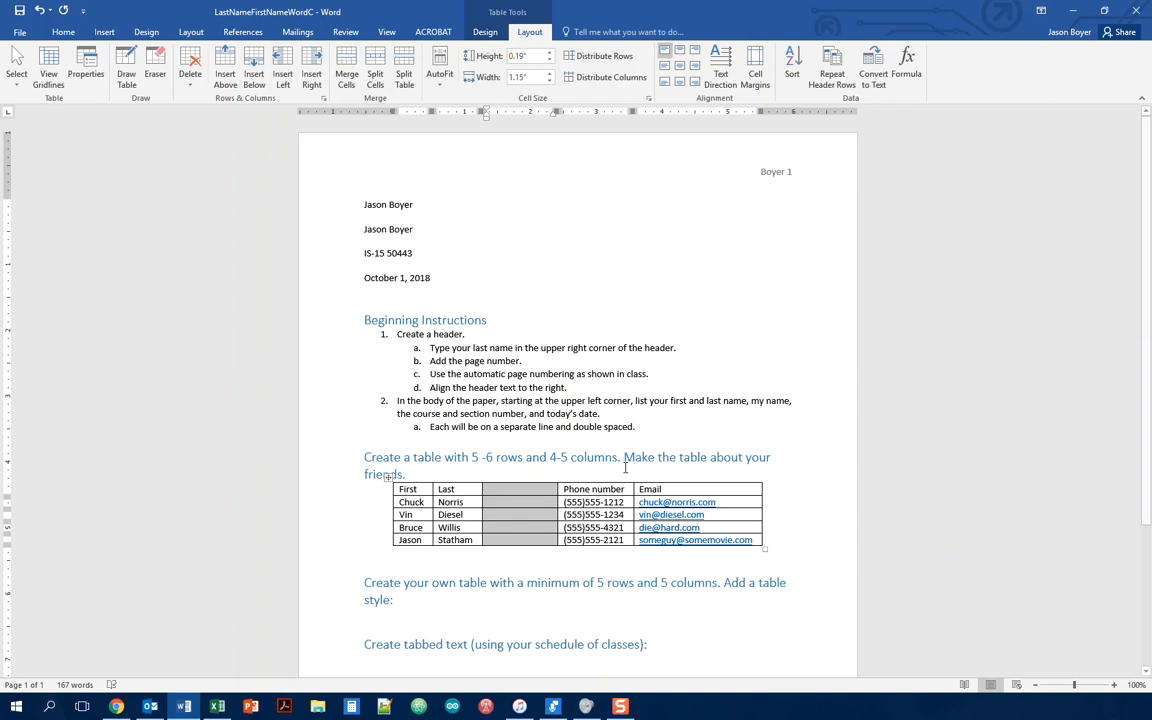
{"action": "left_click", "coordinate": [523, 489]}
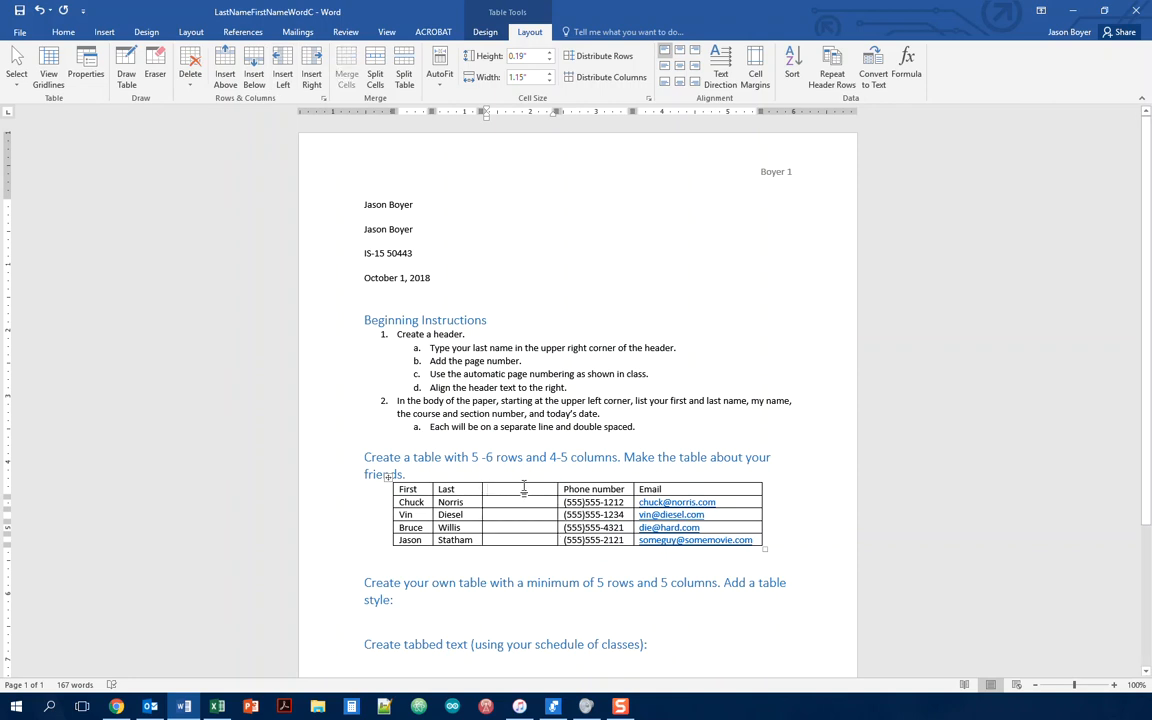
{"action": "type", "text": "Birthdate"}
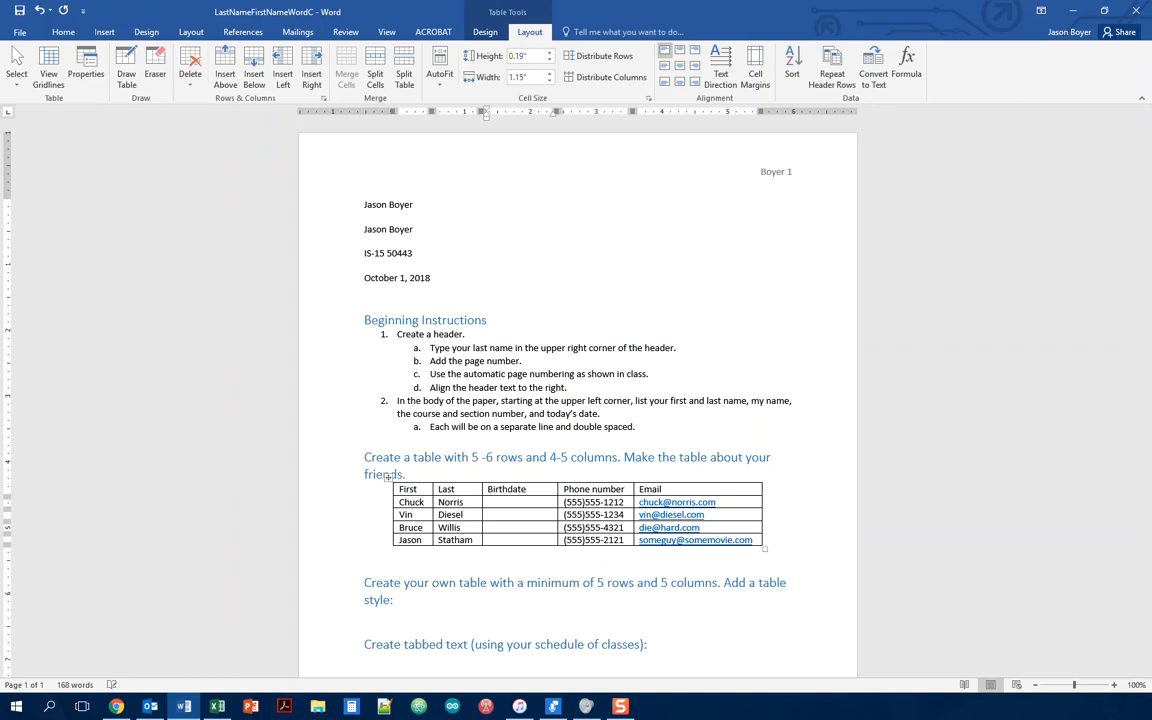
{"action": "key", "text": "Down"}
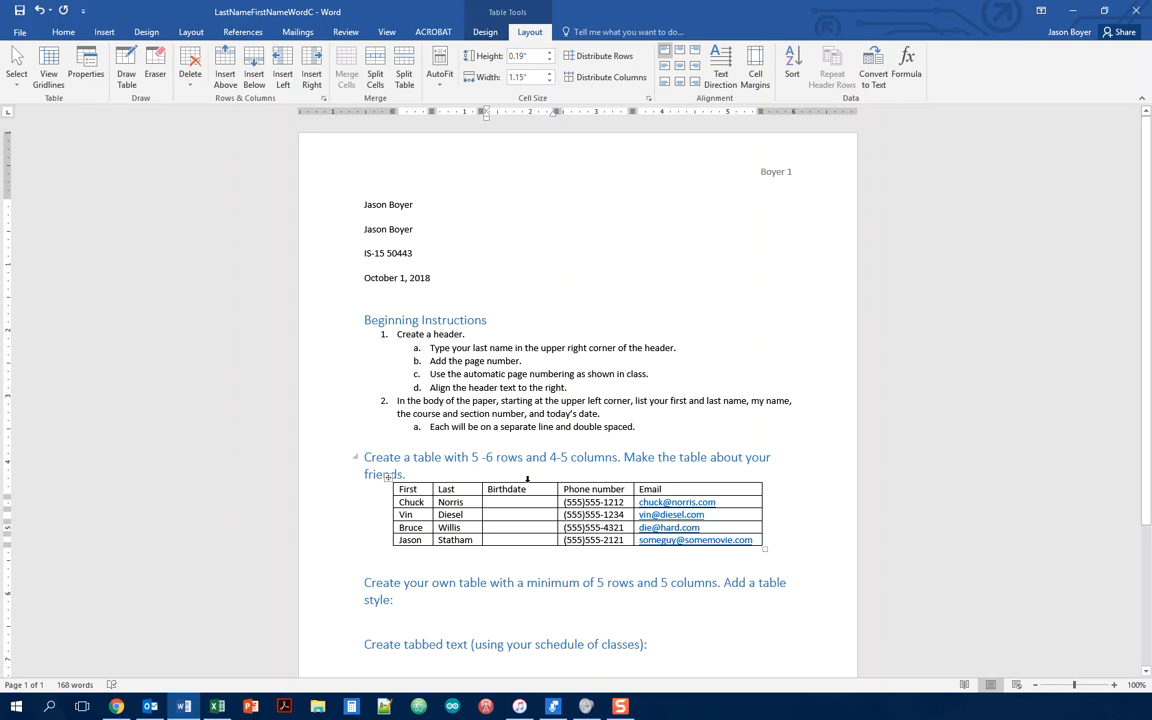
Step: Select the Birthdate column and delete it with Delete Columns
{"action": "left_click", "coordinate": [527, 479]}
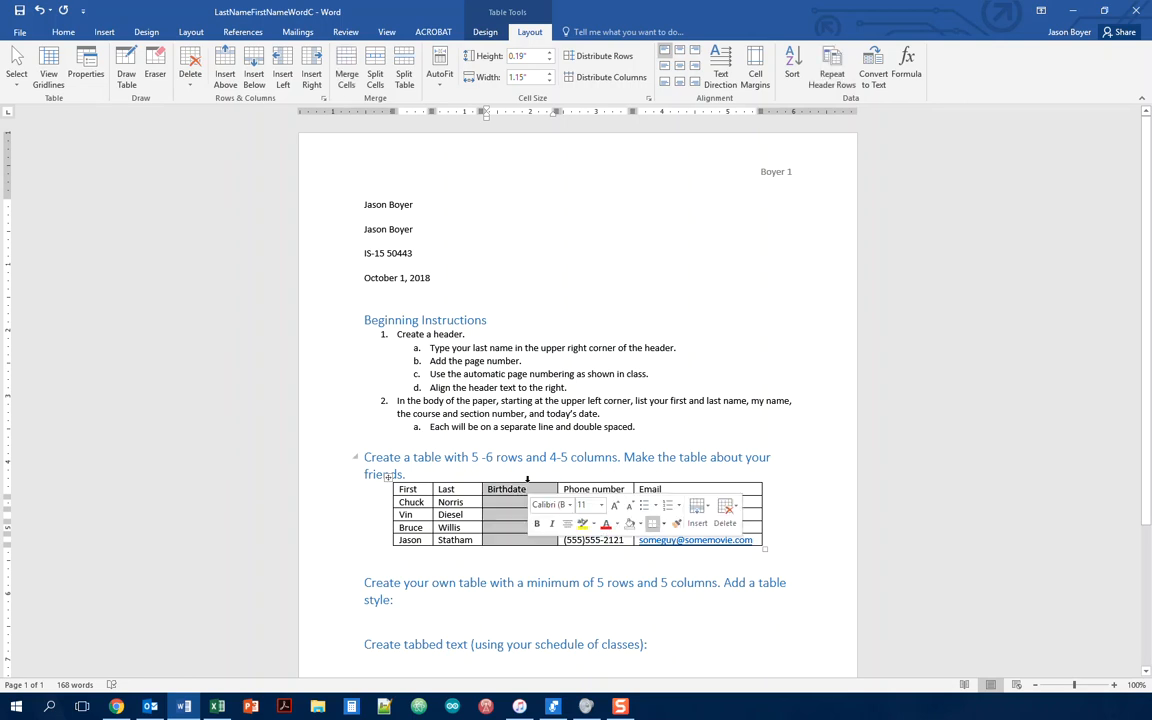
{"action": "left_click", "coordinate": [736, 510]}
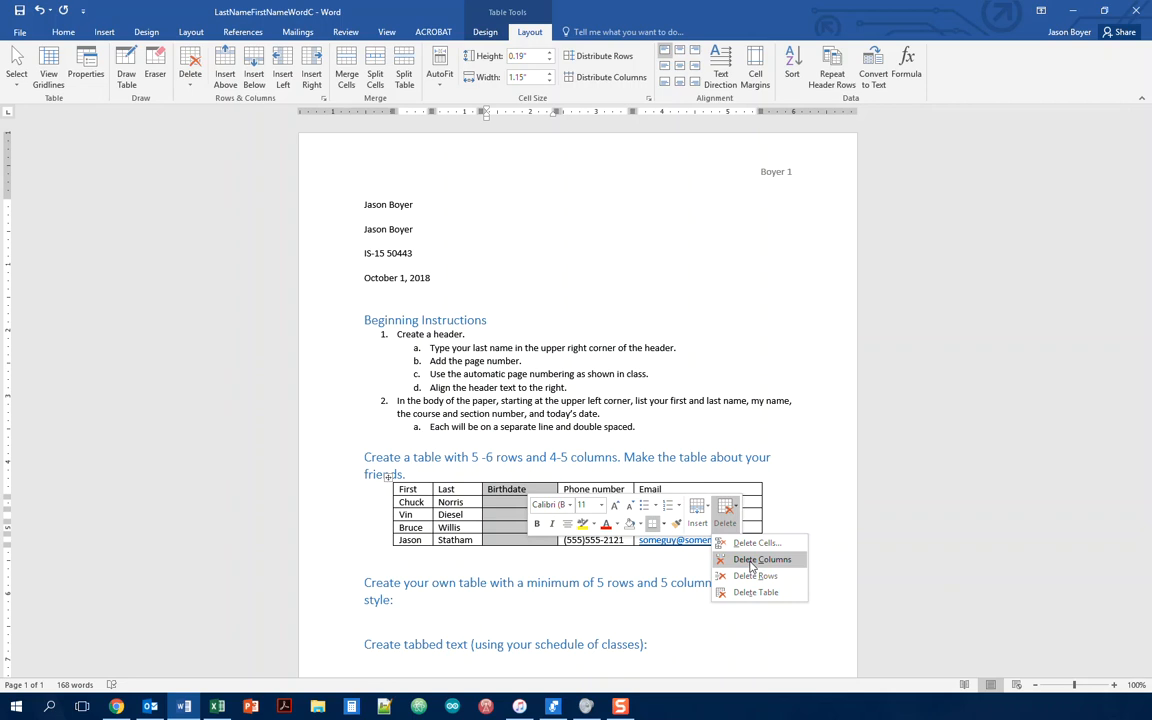
{"action": "left_click", "coordinate": [752, 565]}
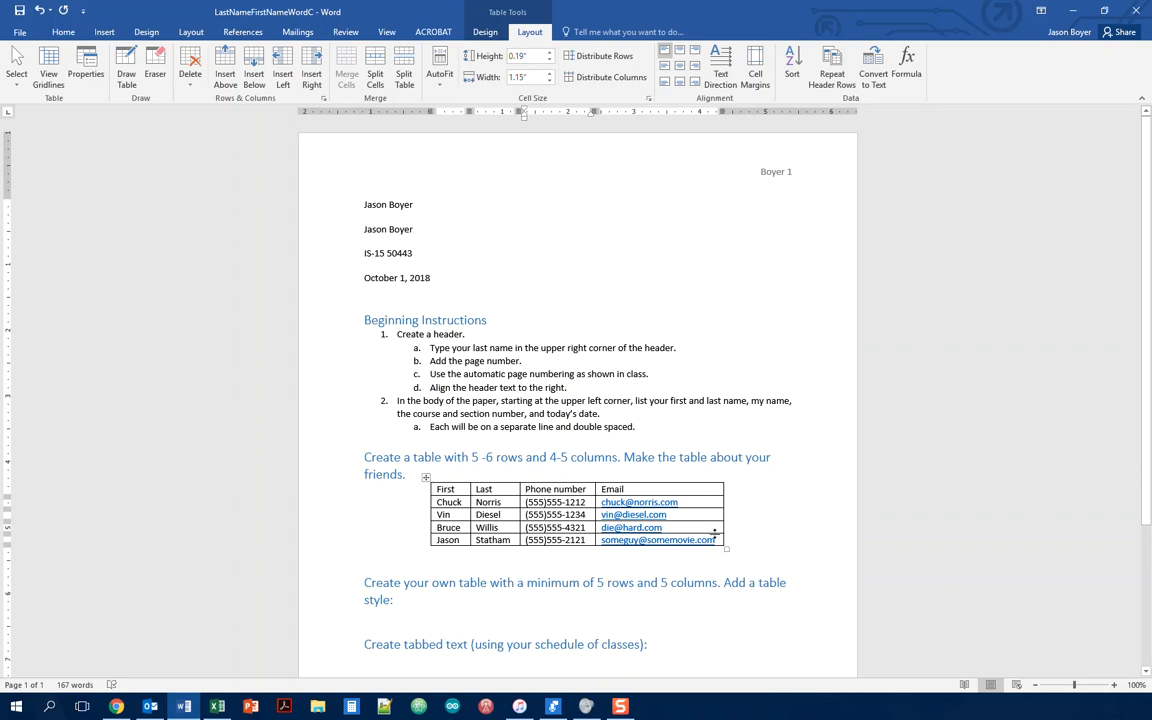
Step: Apply the orange List Table 4 - Accent 2 style to the whole friends table
{"action": "left_click_drag", "start_coordinate": [715, 540], "coordinate": [437, 487]}
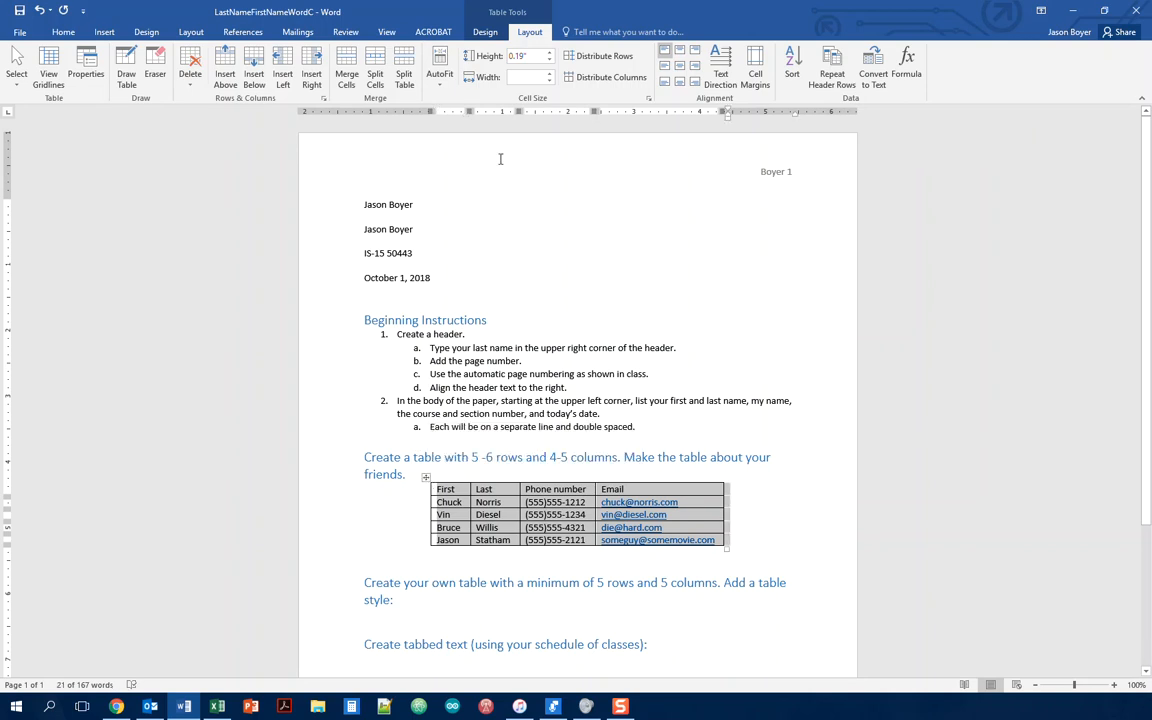
{"action": "left_click", "coordinate": [487, 33]}
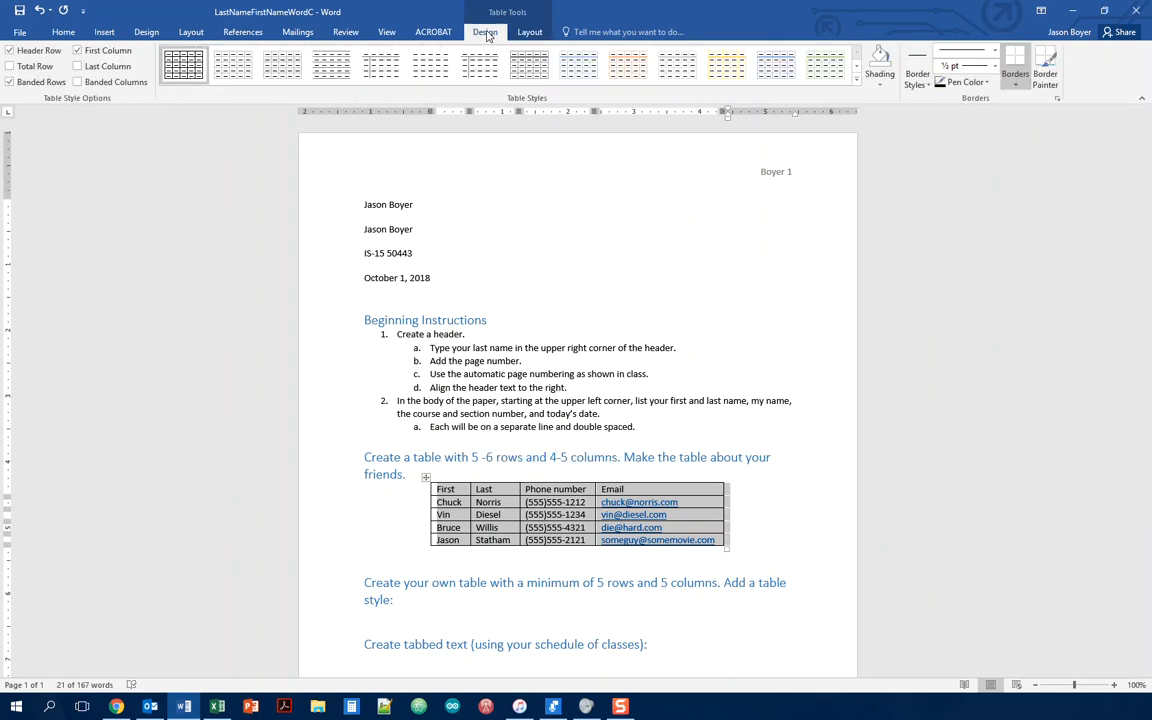
{"action": "left_click", "coordinate": [856, 84]}
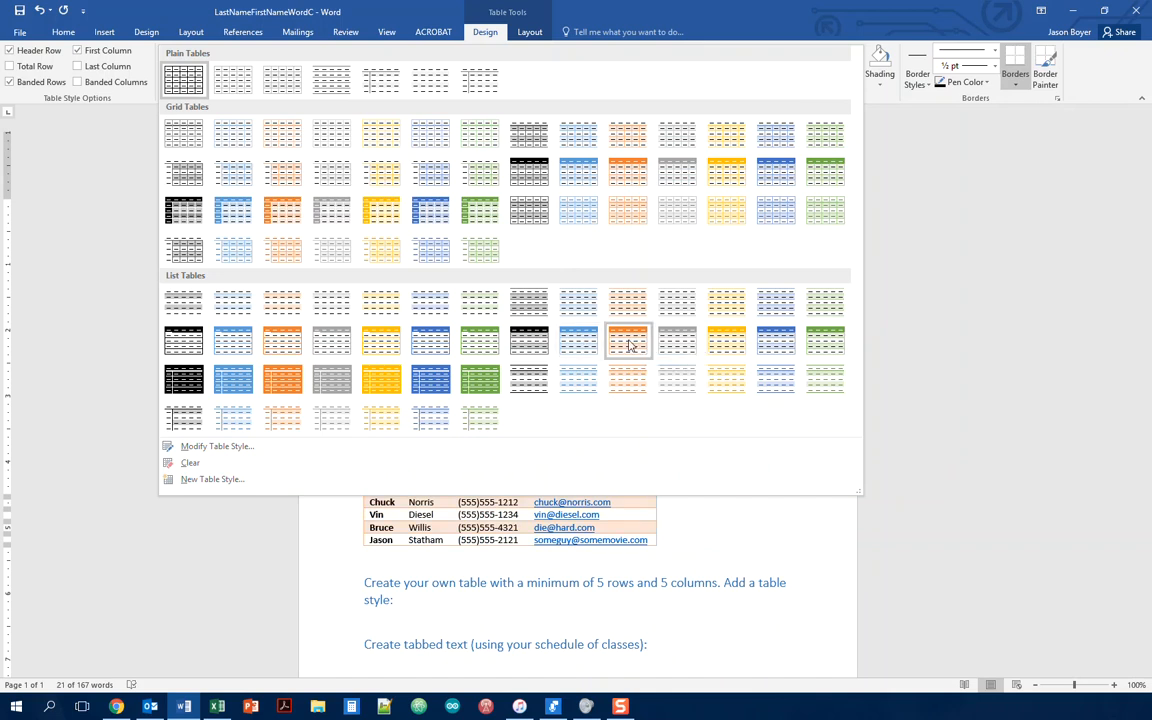
{"action": "left_click", "coordinate": [295, 350]}
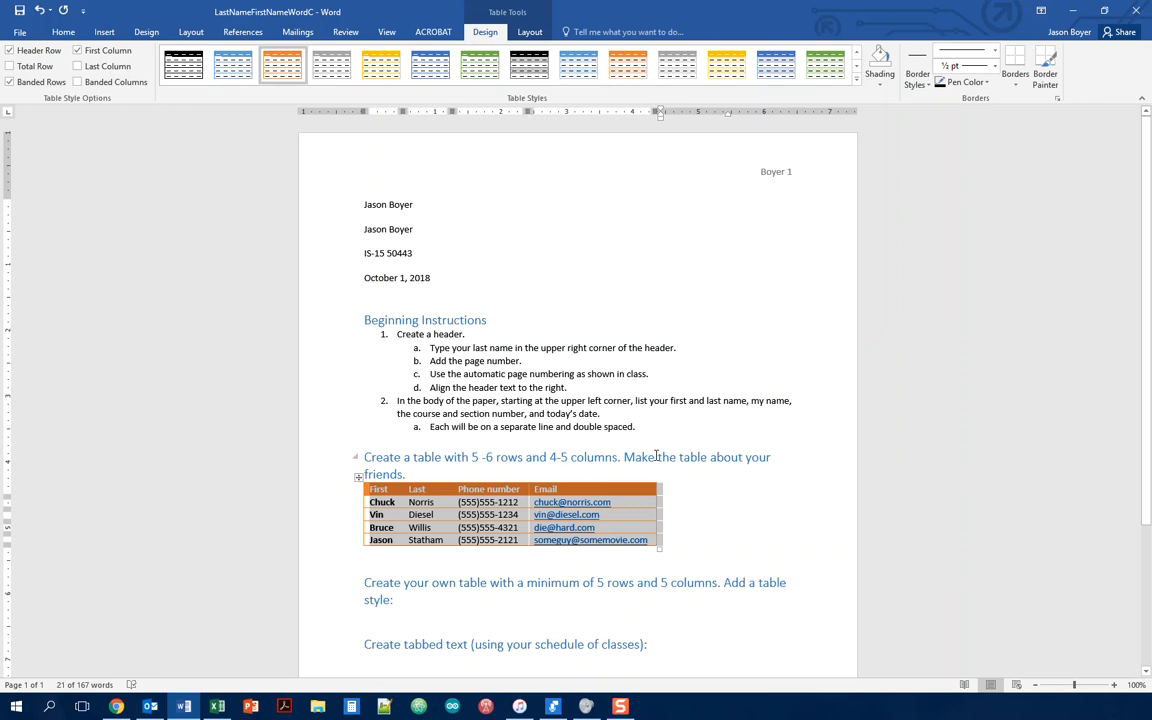
Step: Centre the table with Ctrl+E, then test Total Row and Last Column, leaving both off
{"action": "key", "text": "ctrl+e"}
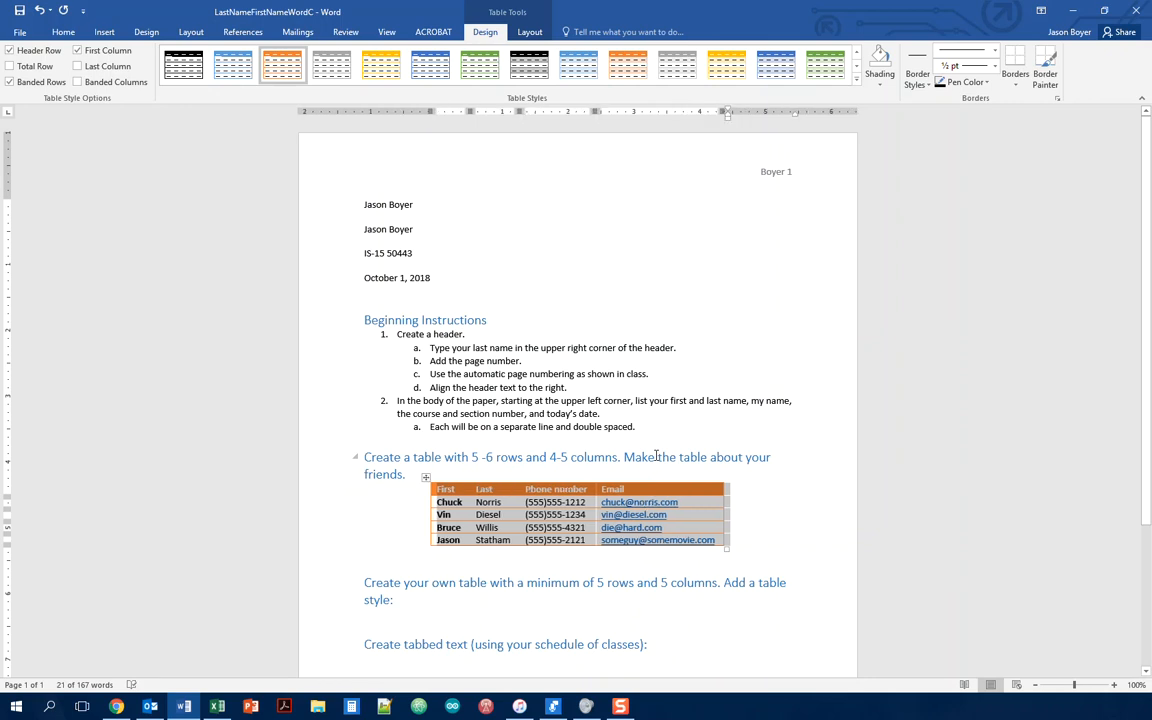
{"action": "left_click", "coordinate": [806, 545]}
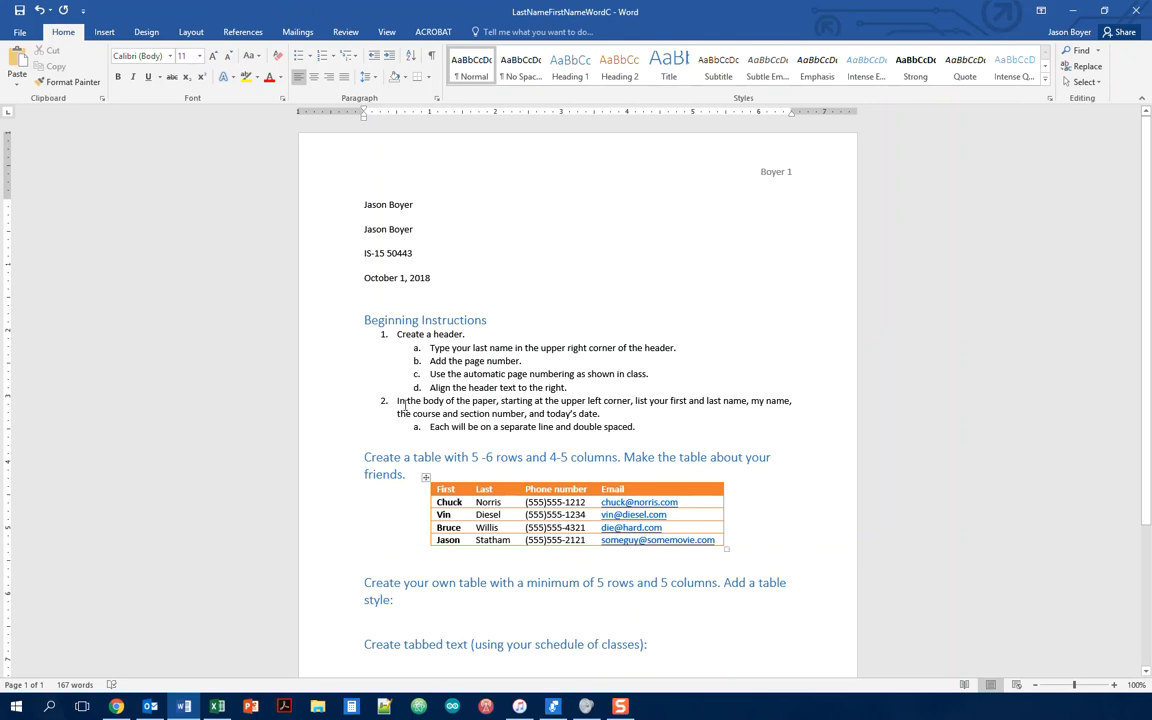
{"action": "left_click", "coordinate": [425, 478]}
{"action": "left_click", "coordinate": [485, 32]}
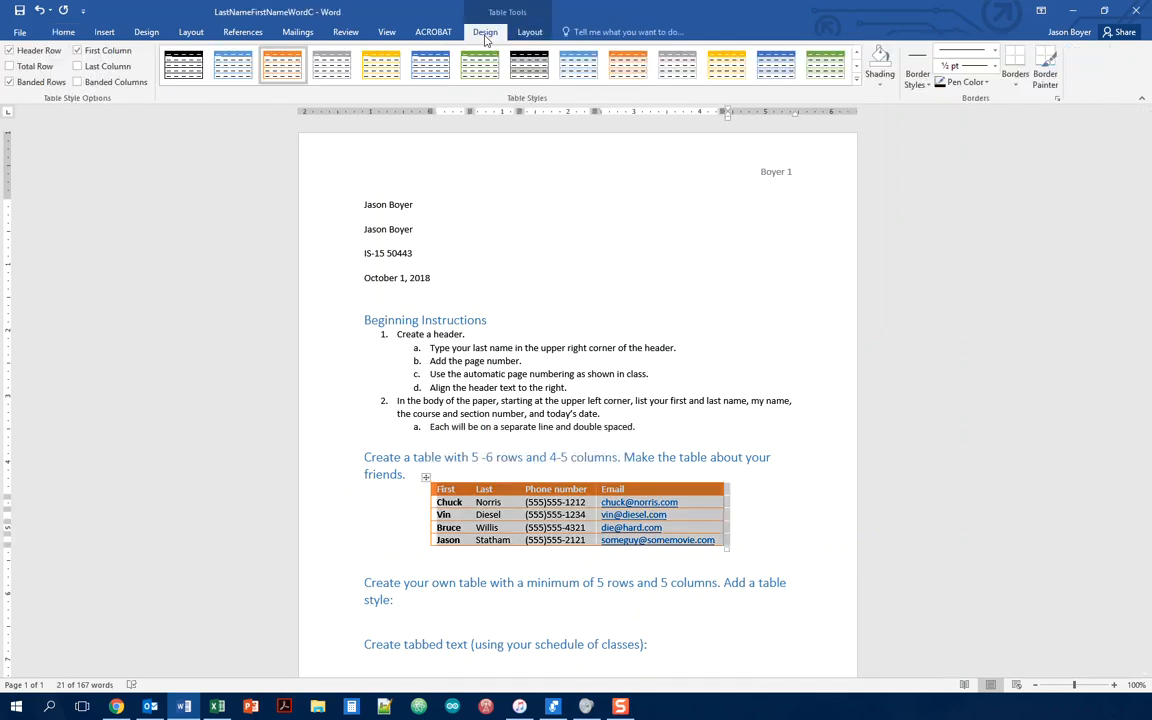
{"action": "left_click", "coordinate": [10, 66]}
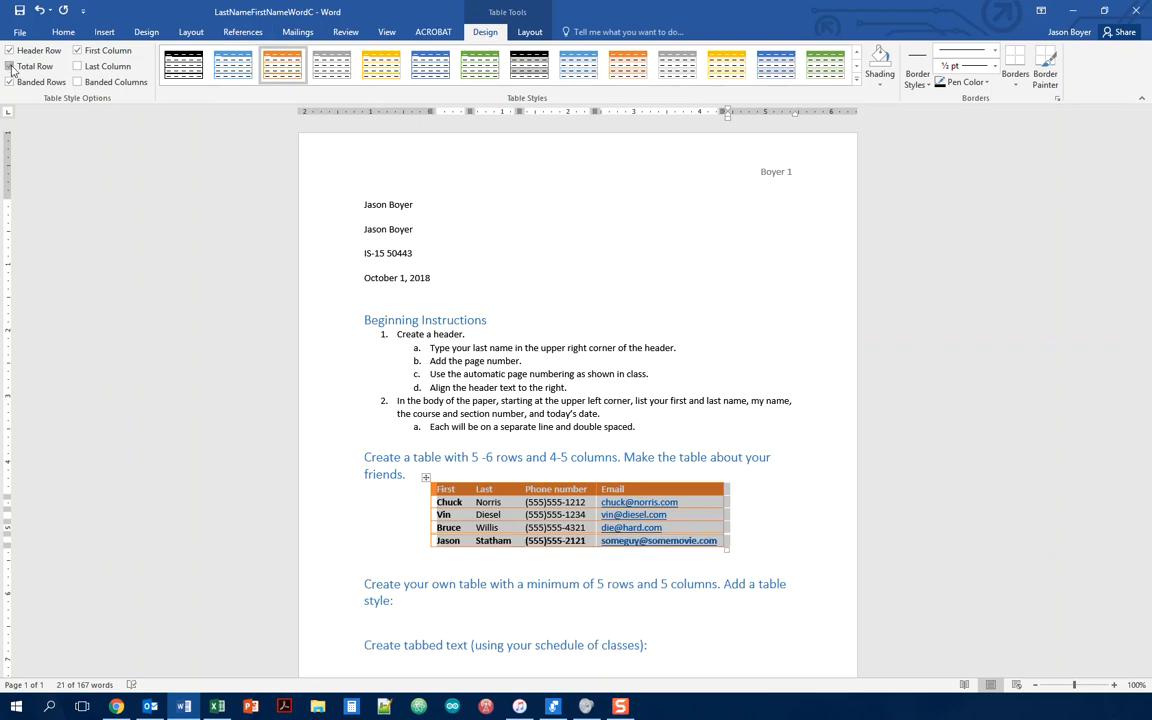
{"action": "left_click", "coordinate": [10, 66]}
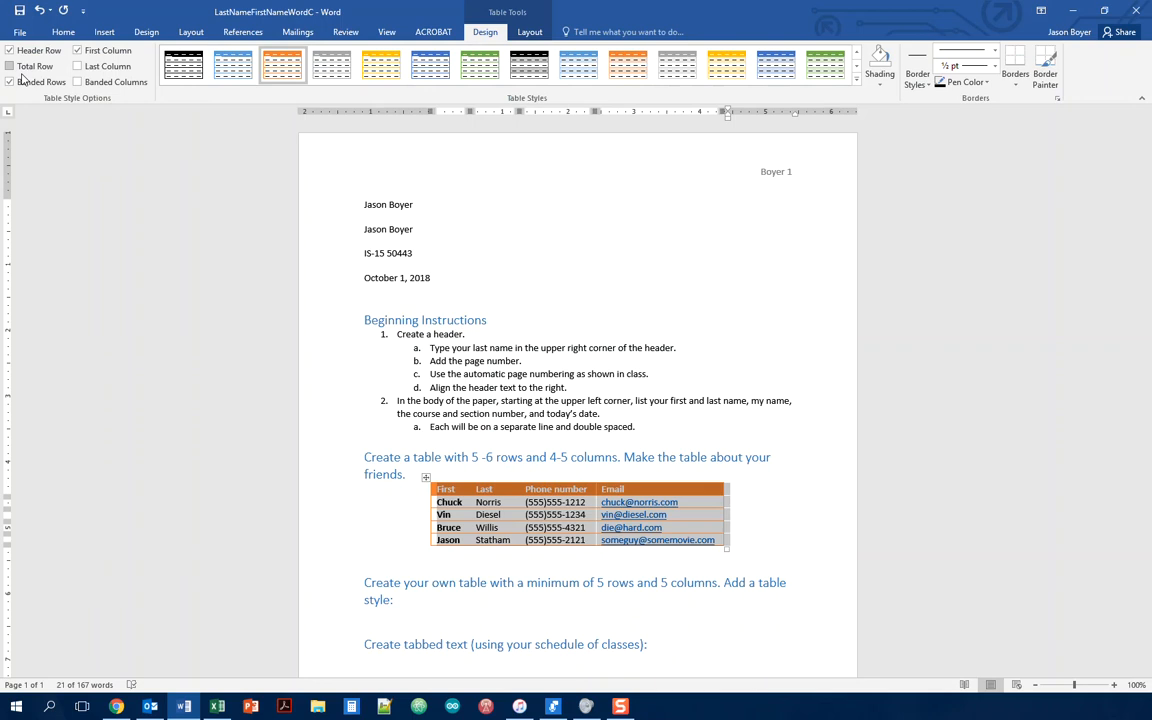
{"action": "left_click", "coordinate": [80, 70]}
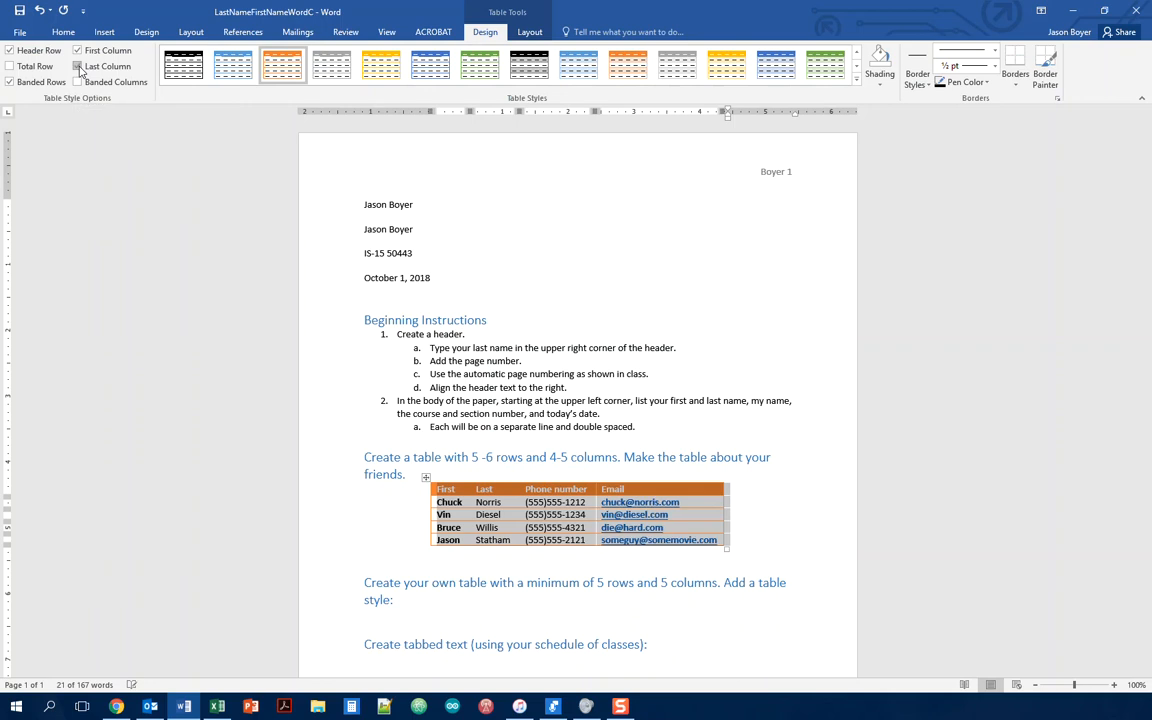
{"action": "left_click", "coordinate": [78, 67]}
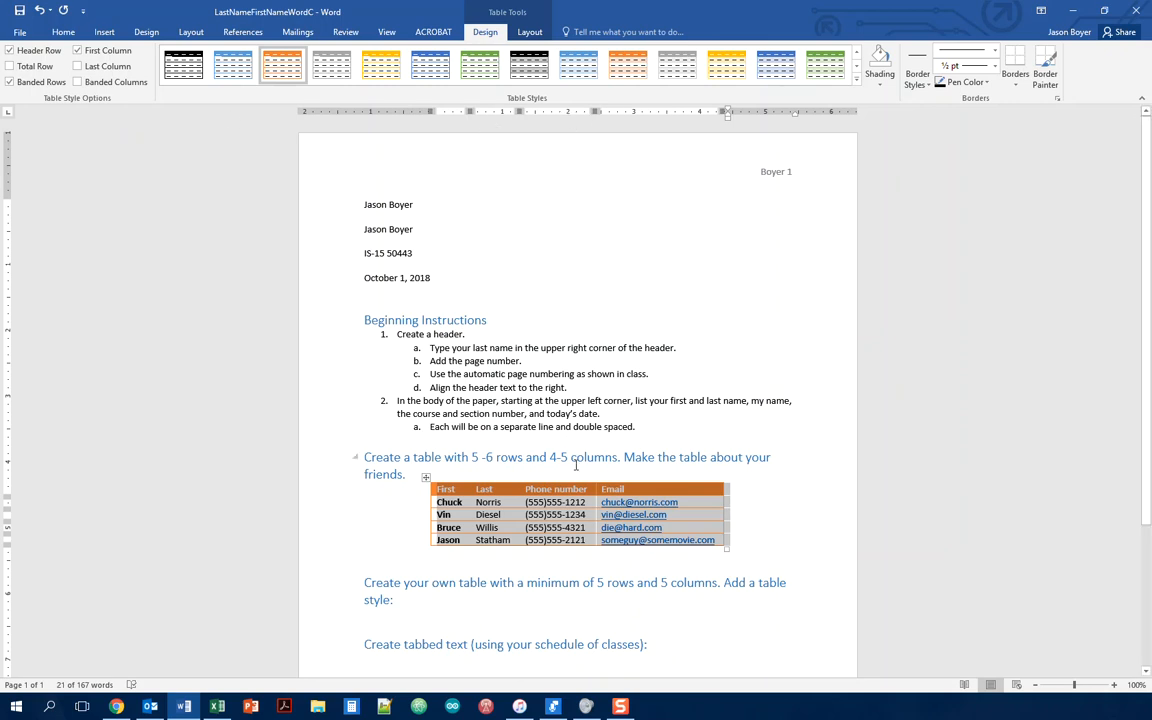
{"action": "left_click", "coordinate": [762, 510]}
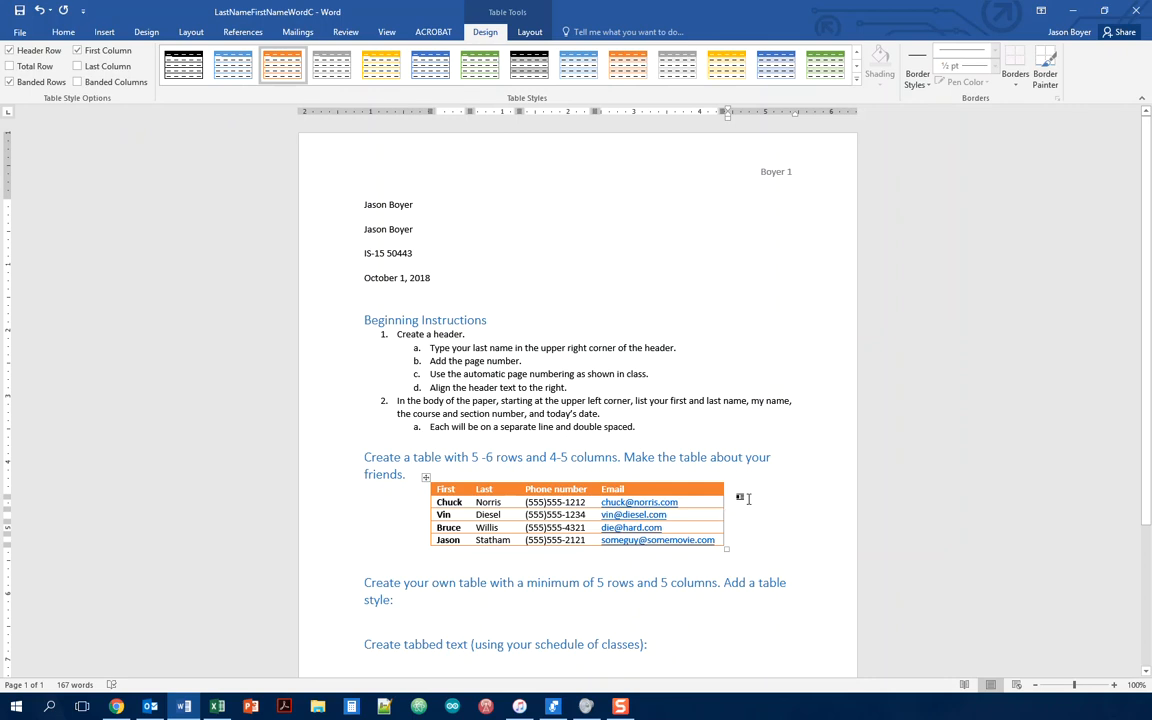
{"action": "scroll", "coordinate": [744, 496], "scroll_direction": "down", "scroll_amount": 2}
{"action": "scroll", "coordinate": [744, 496], "scroll_direction": "down", "scroll_amount": 5}
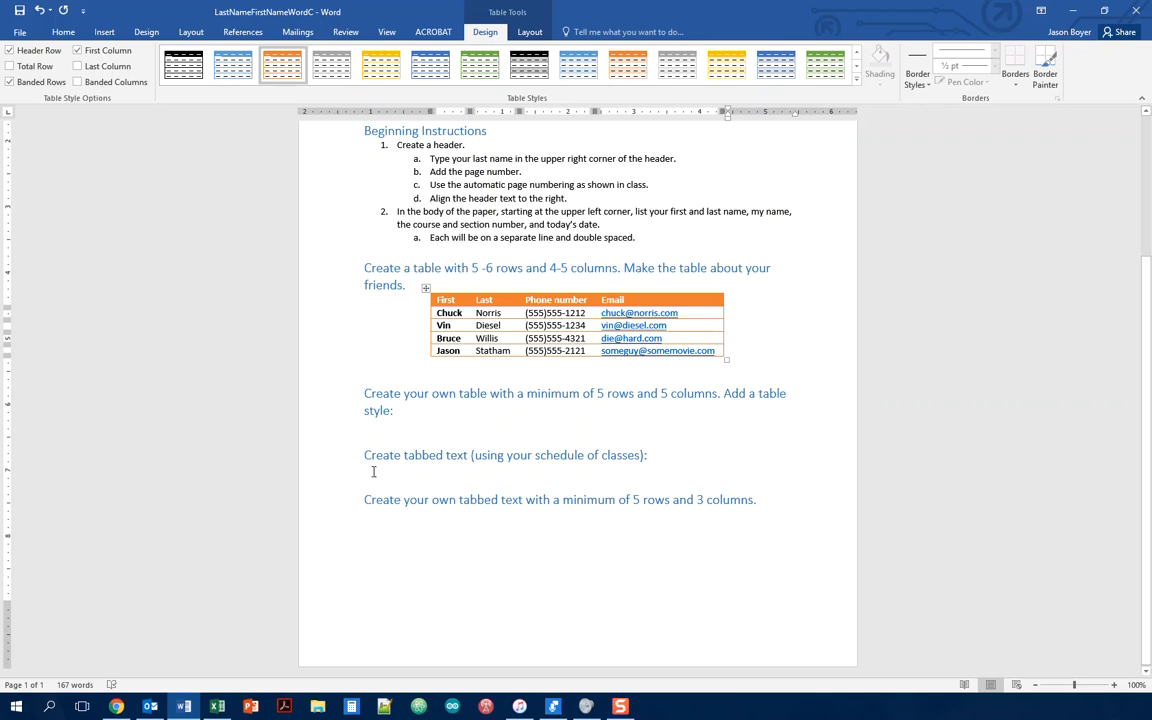
Step: Turn on Show/Hide ¶ from the Home tab and place the cursor under 'Create tabbed text'
{"action": "left_click", "coordinate": [63, 32]}
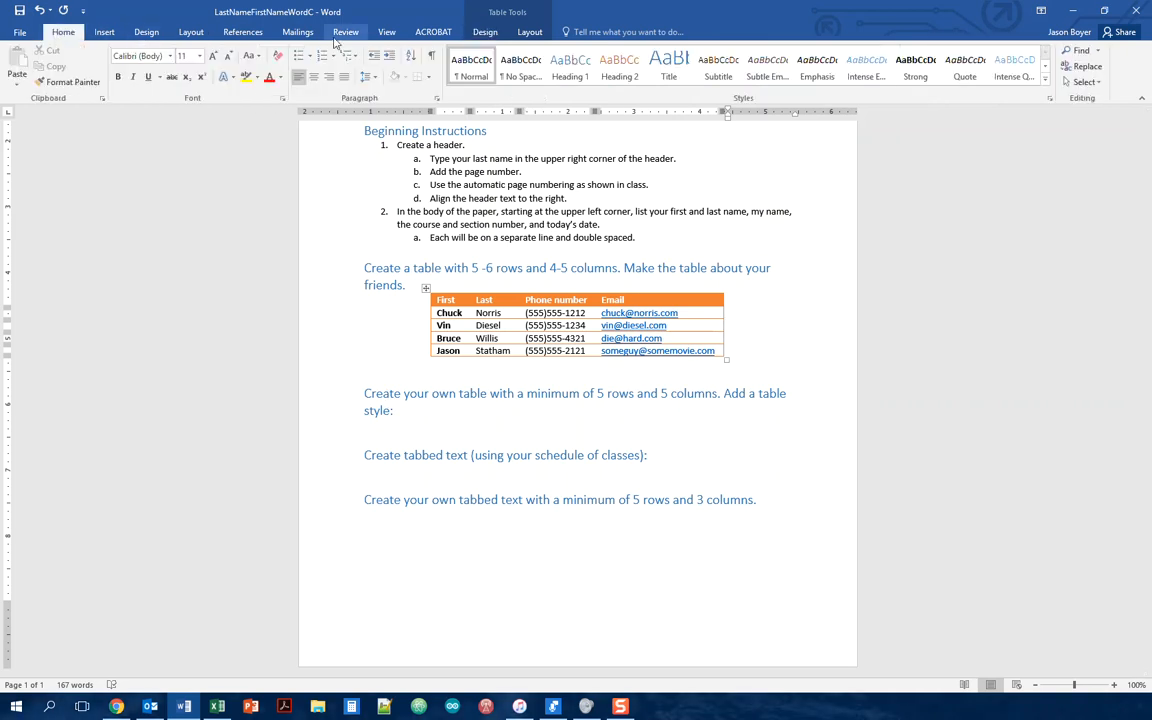
{"action": "left_click", "coordinate": [432, 55]}
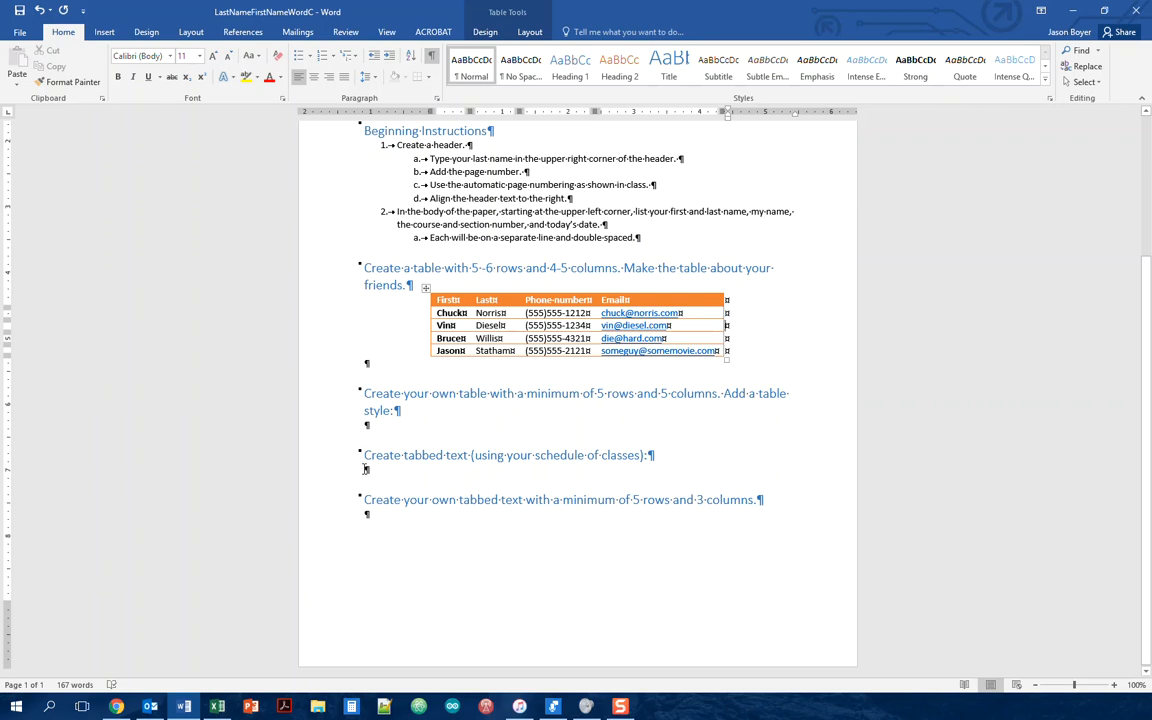
{"action": "left_click", "coordinate": [366, 469]}
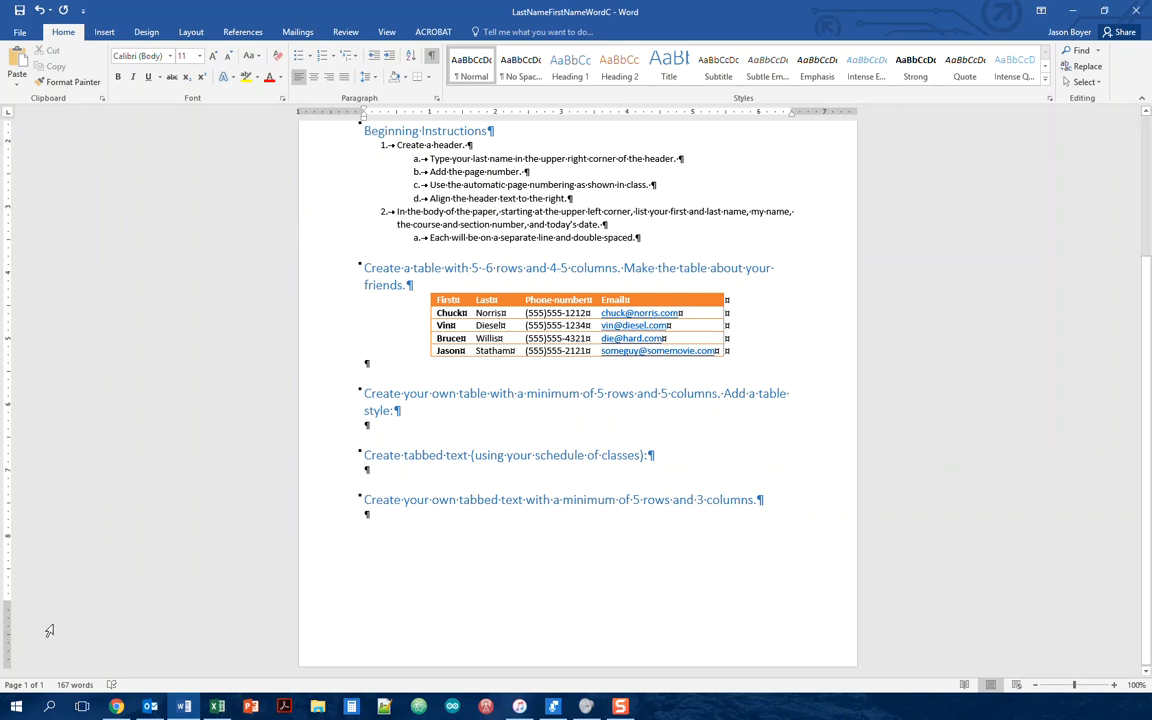
Step: On the View tab, toggle Ruler, Gridlines and Navigation Pane on and off, keeping only Ruler checked
{"action": "left_click", "coordinate": [387, 32]}
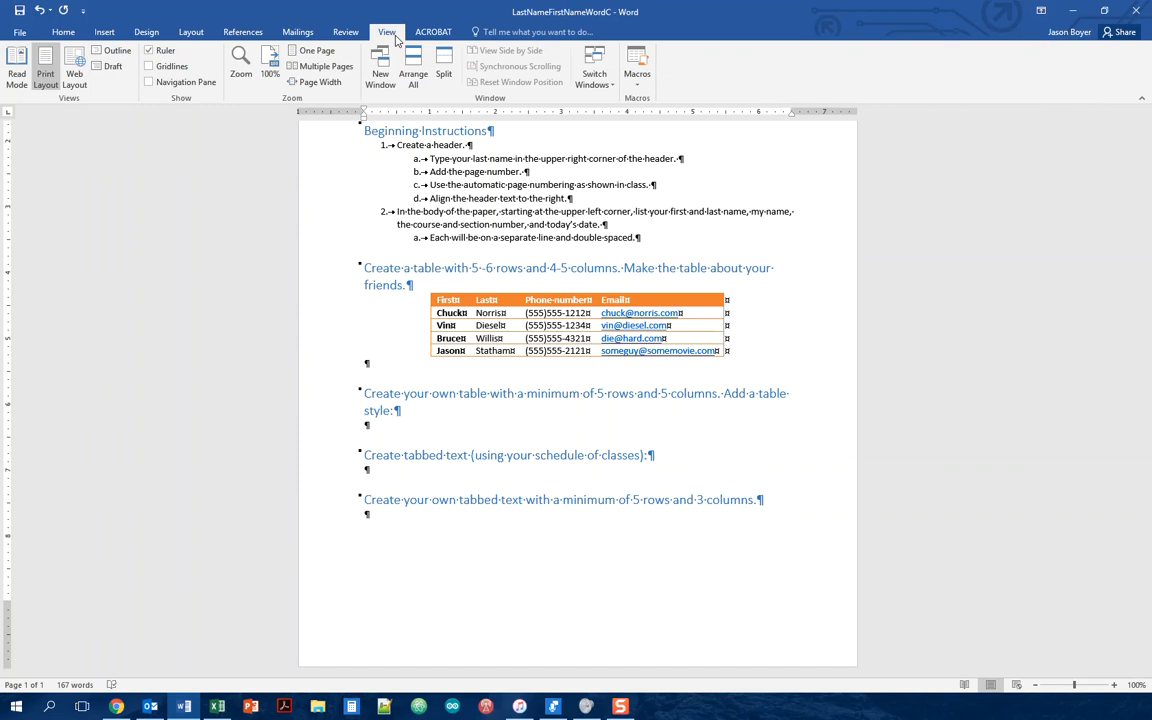
{"action": "left_click", "coordinate": [164, 52]}
{"action": "left_click", "coordinate": [150, 53]}
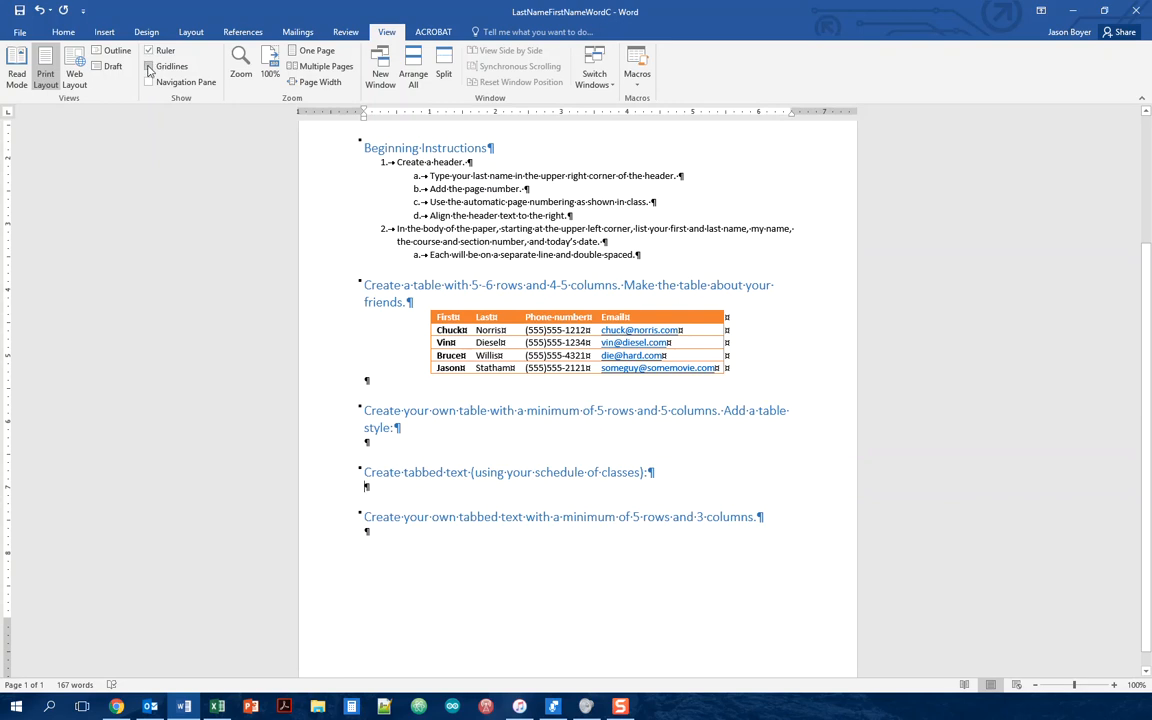
{"action": "left_click", "coordinate": [149, 67]}
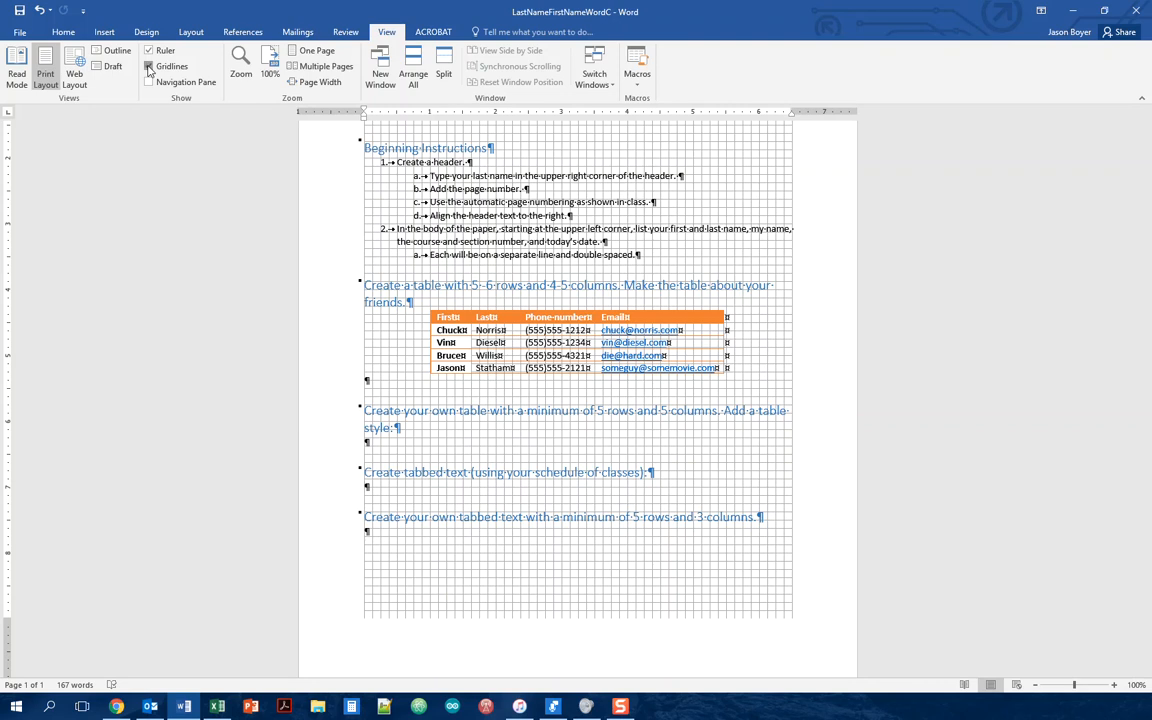
{"action": "left_click", "coordinate": [149, 67]}
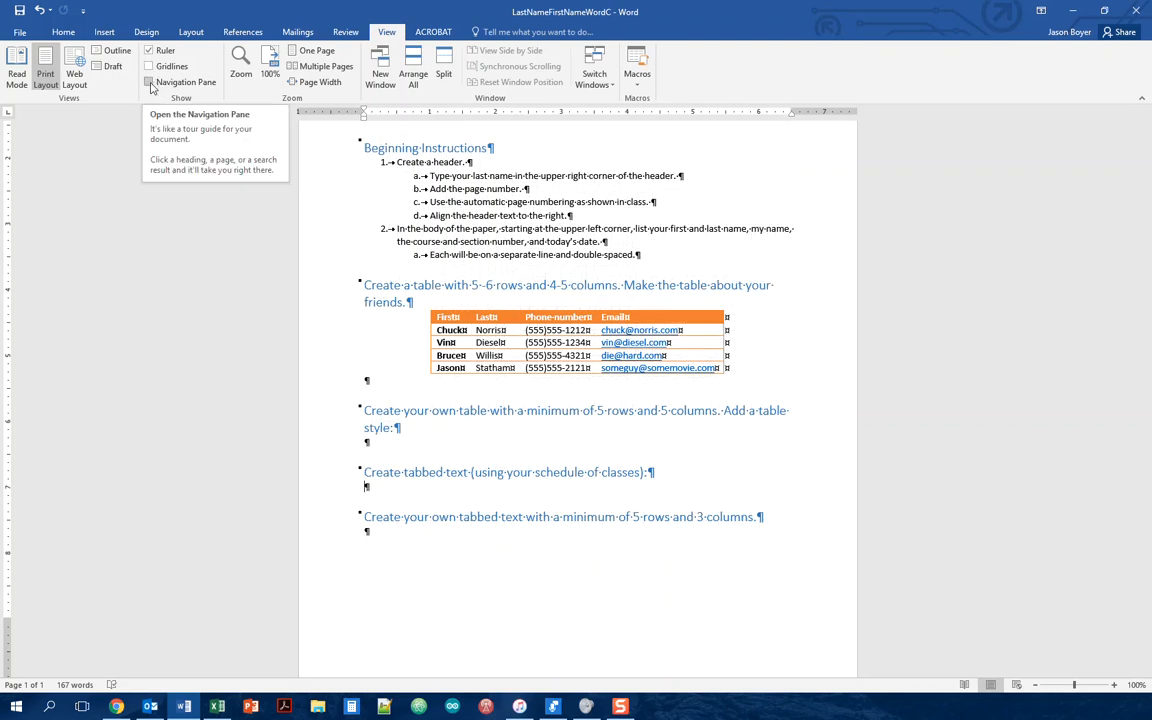
{"action": "left_click", "coordinate": [149, 82]}
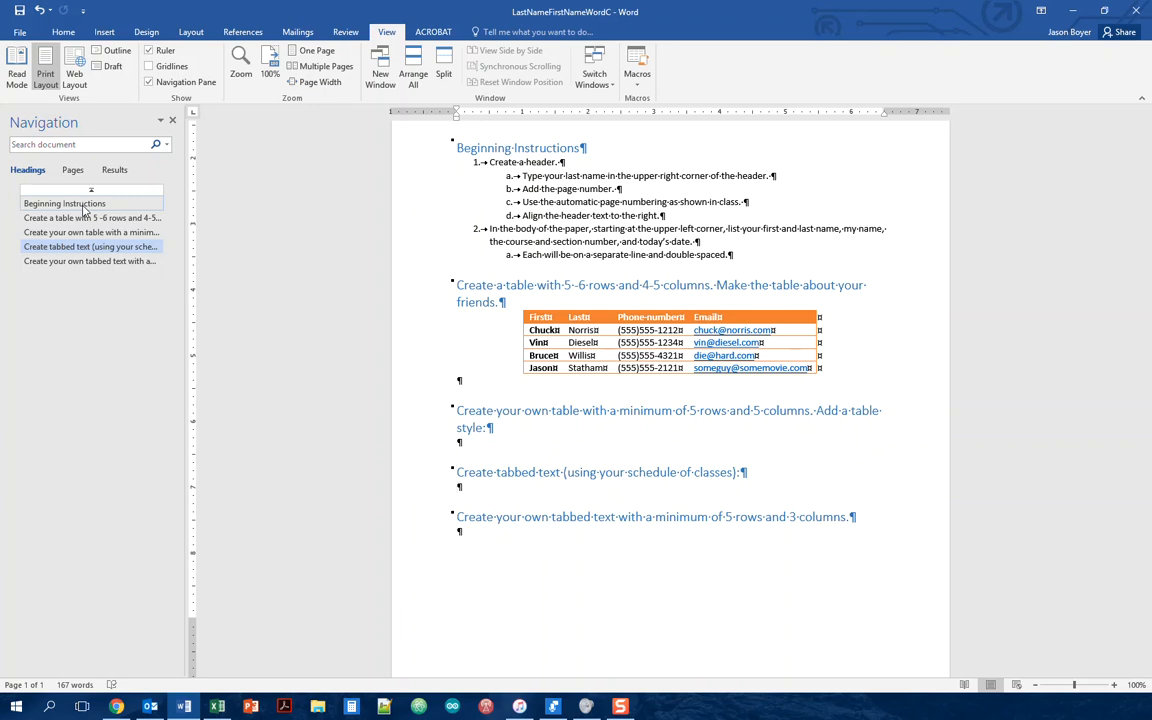
{"action": "left_click", "coordinate": [148, 83]}
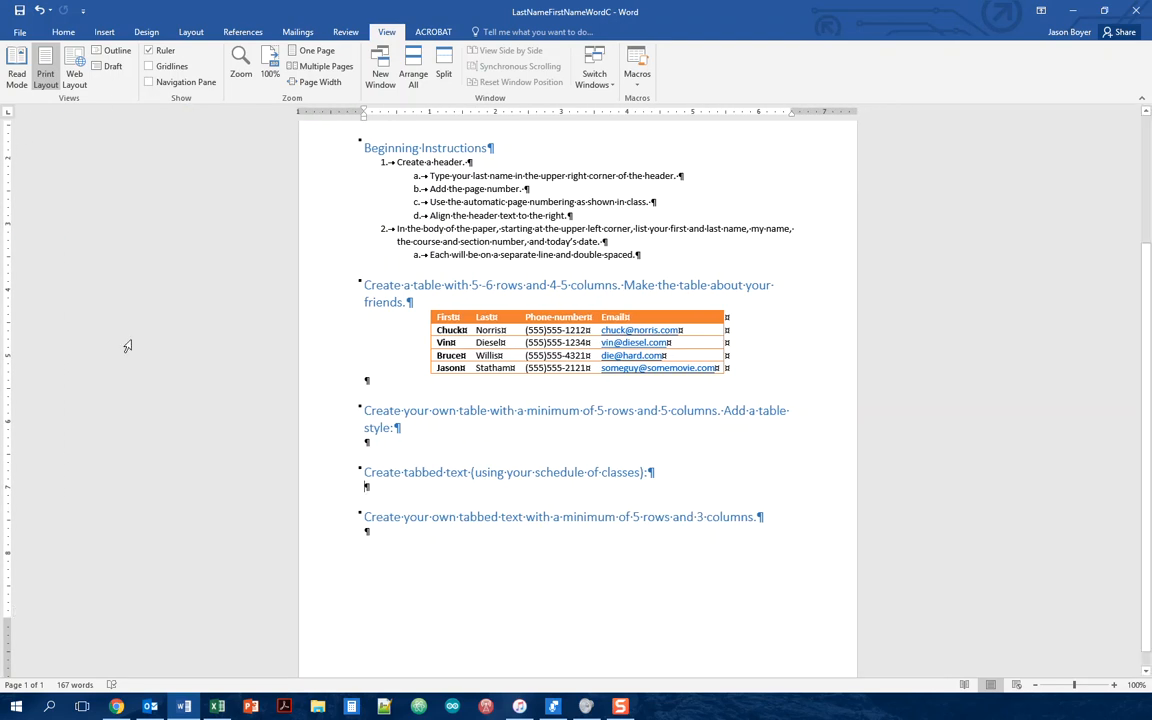
Step: Return to the Home tab and scroll up and down through the assignment
{"action": "left_click", "coordinate": [64, 32]}
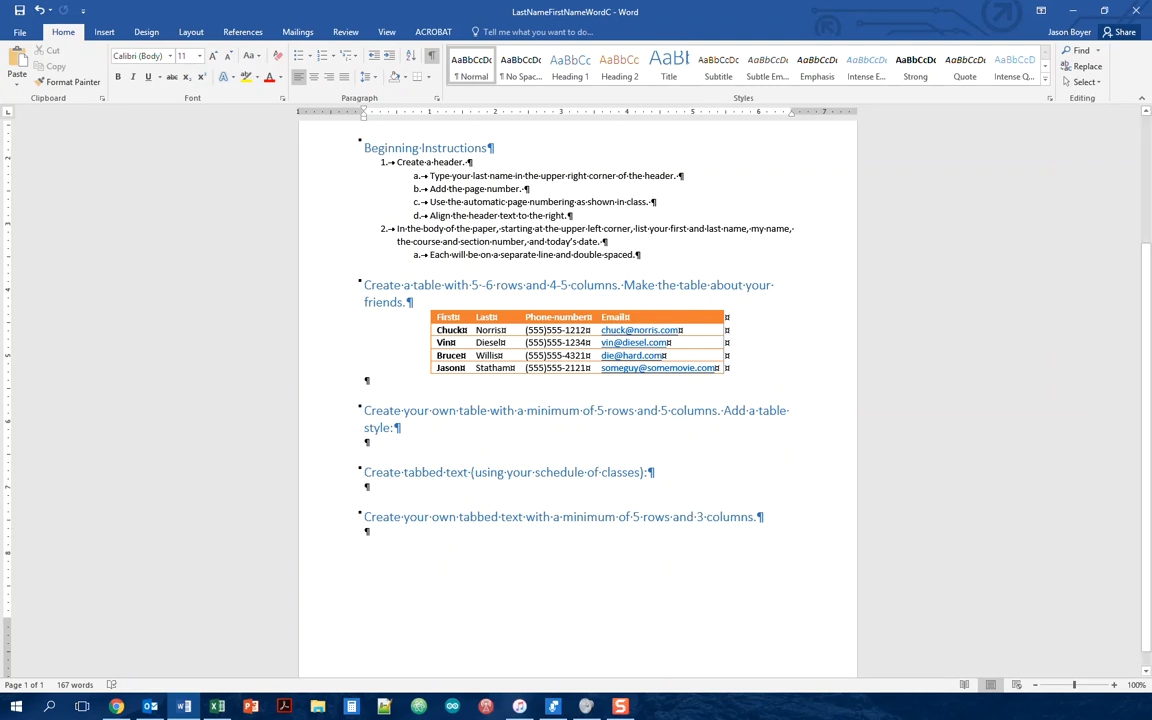
{"action": "scroll", "coordinate": [67, 293], "scroll_direction": "up", "scroll_amount": 4}
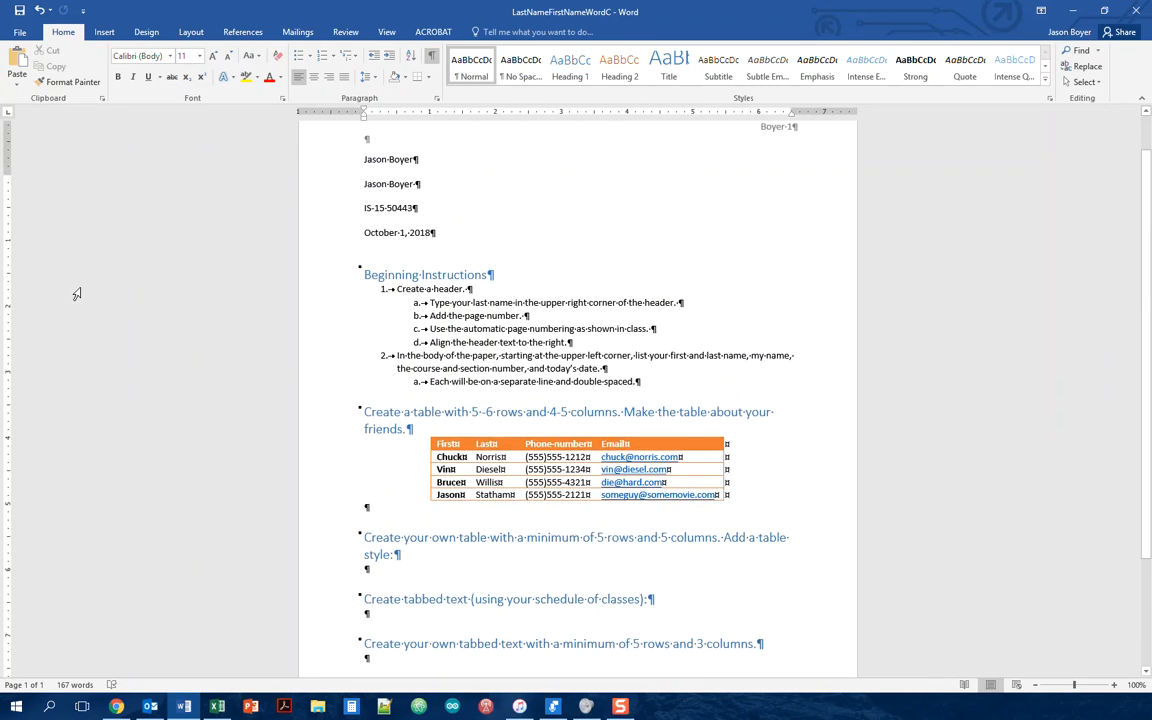
{"action": "scroll", "coordinate": [77, 294], "scroll_direction": "down", "scroll_amount": 3}
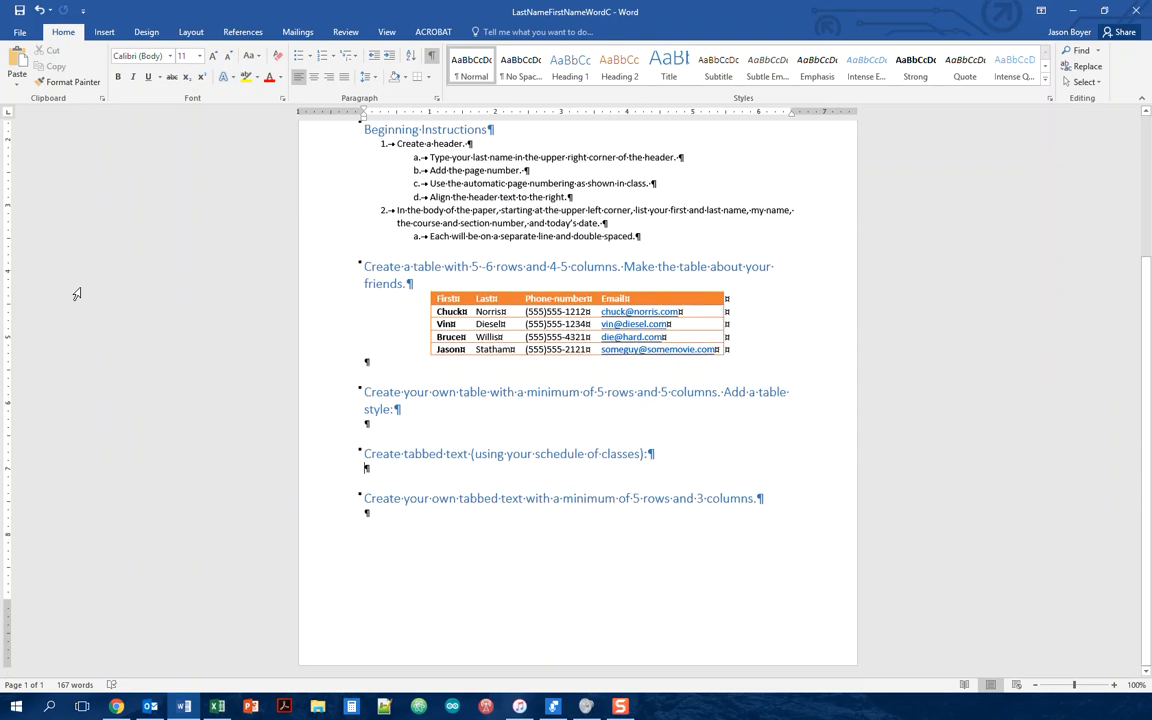
{"action": "scroll", "coordinate": [76, 294], "scroll_direction": "up", "scroll_amount": 3}
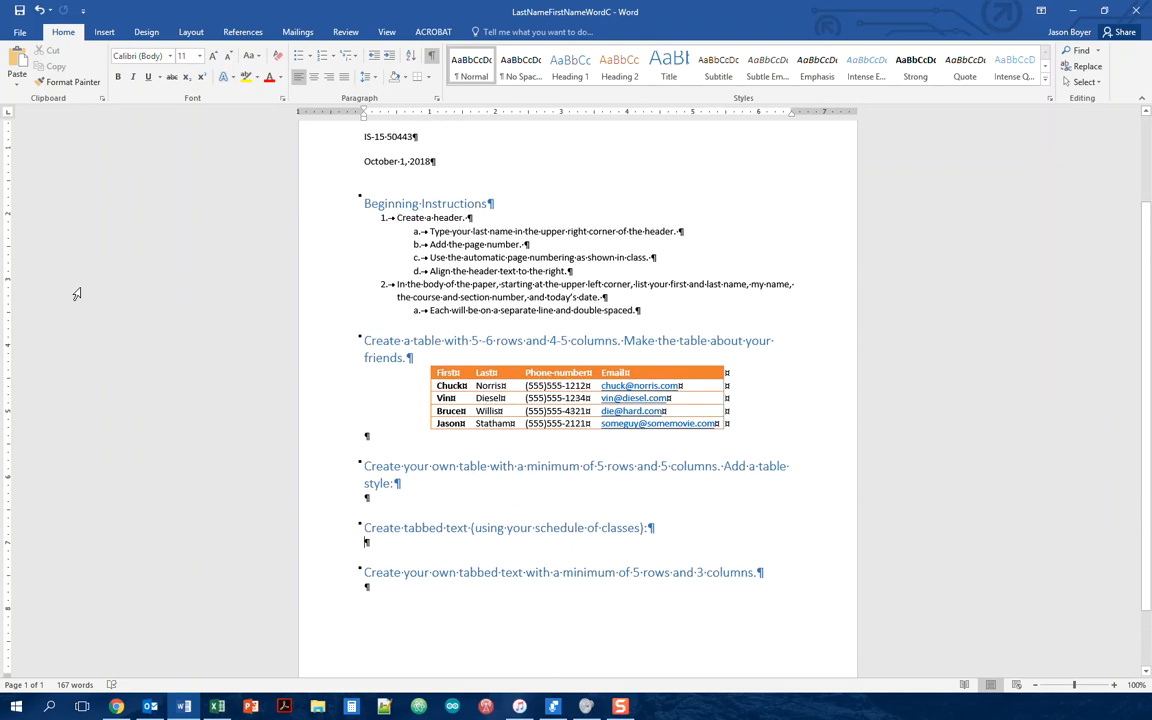
{"action": "scroll", "coordinate": [76, 294], "scroll_direction": "down", "scroll_amount": 1}
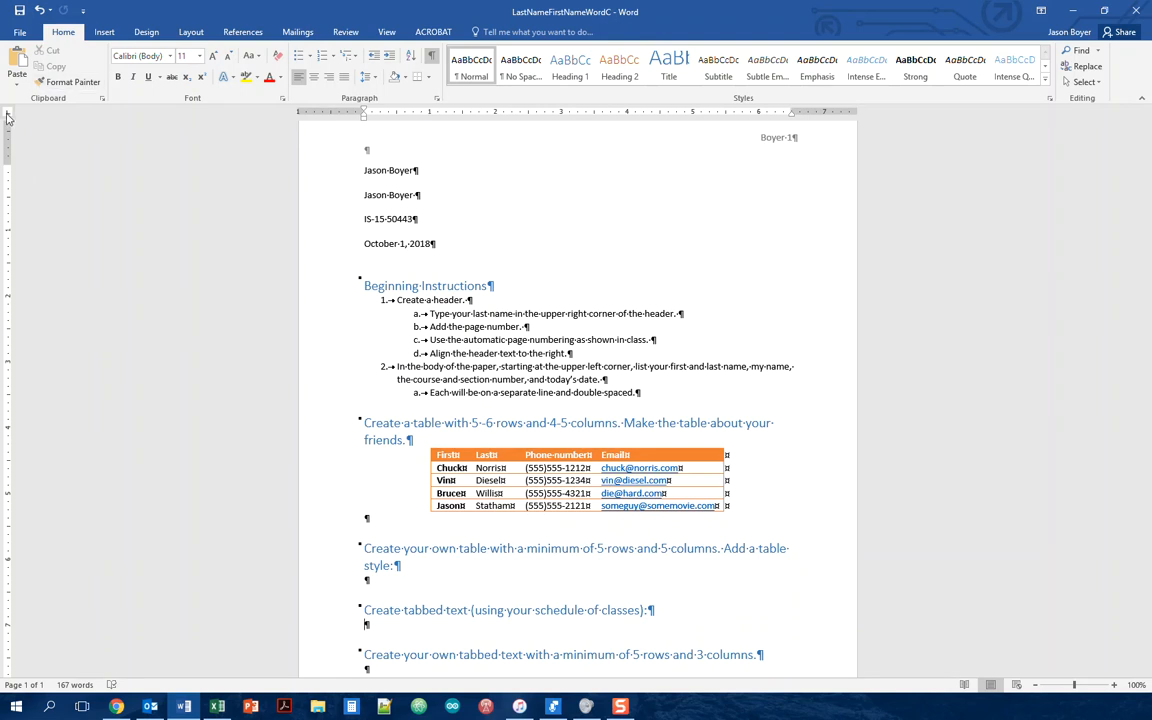
Step: Add a left tab stop on the ruler, then cycle the tab selector to Center and add a center stop
{"action": "left_click", "coordinate": [431, 116]}
{"action": "left_click", "coordinate": [9, 117]}
{"action": "left_click", "coordinate": [8, 117]}
{"action": "left_click", "coordinate": [8, 117]}
{"action": "left_click", "coordinate": [8, 112]}
{"action": "left_click", "coordinate": [8, 113]}
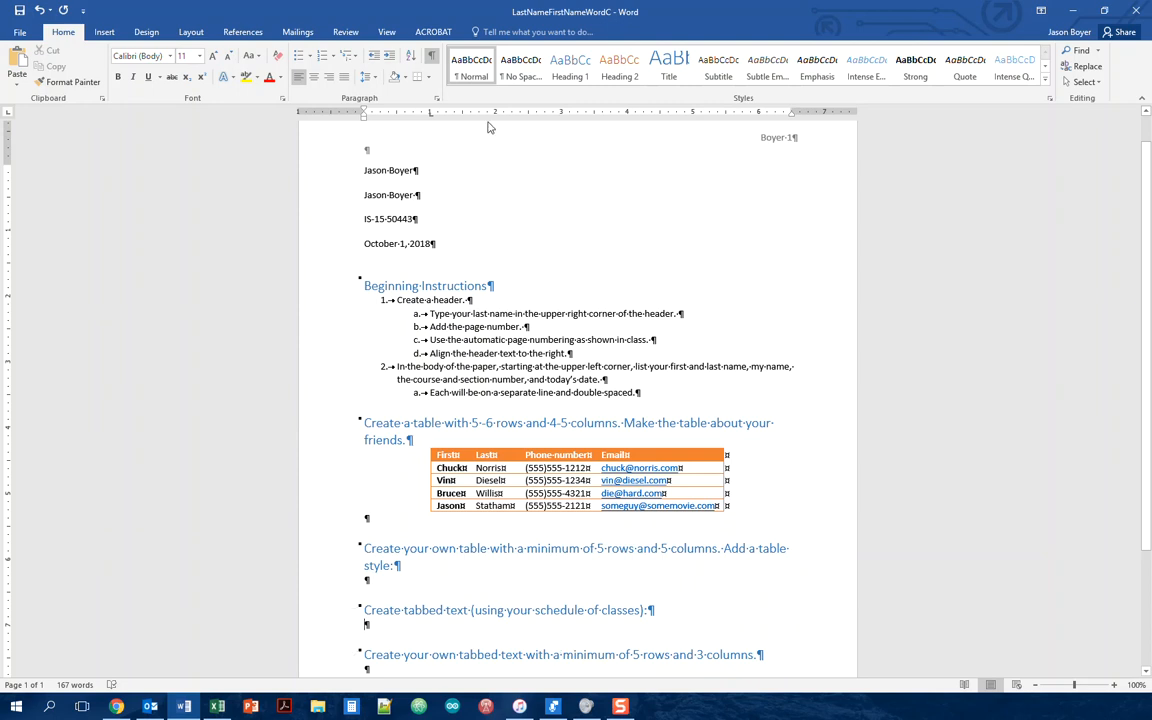
{"action": "left_click", "coordinate": [9, 113]}
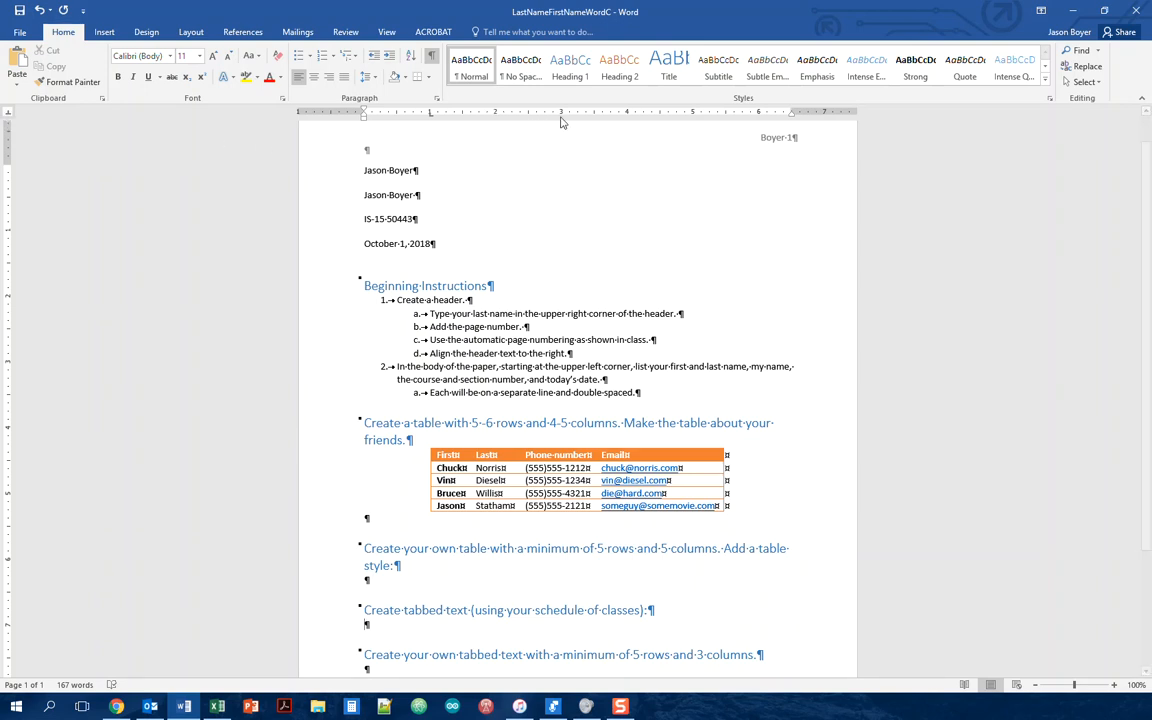
{"action": "left_click", "coordinate": [505, 112]}
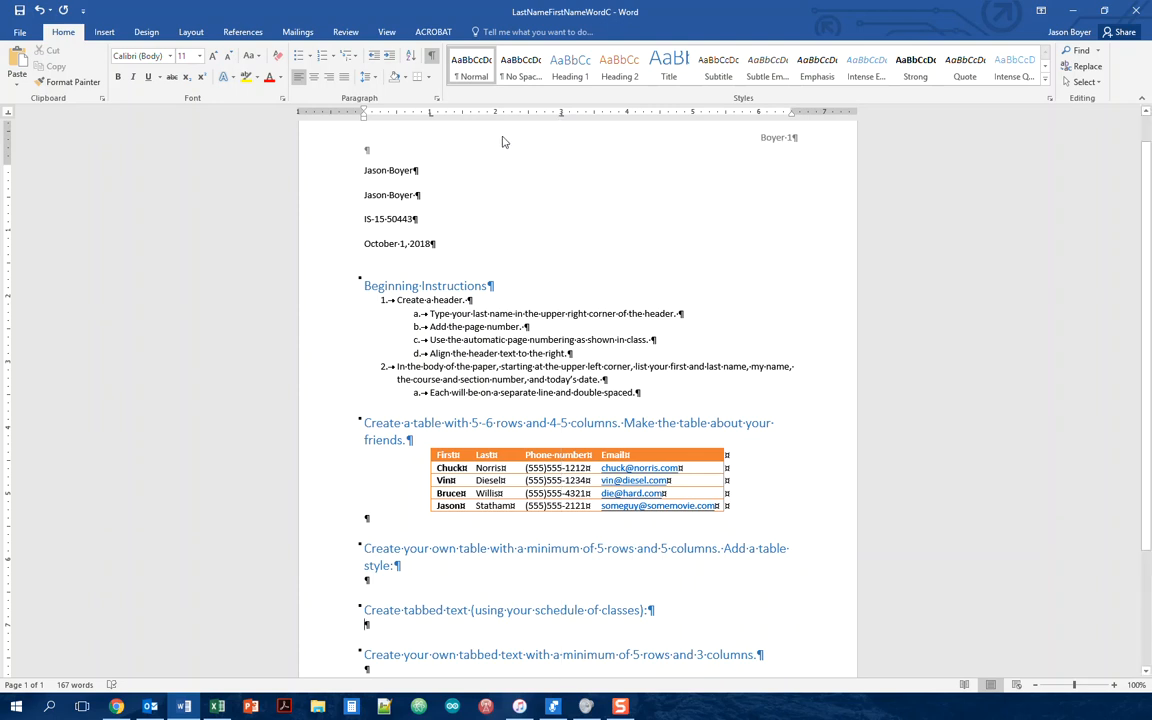
Step: Advance the tab selector and place the cursor in an empty Normal paragraph under the last heading
{"action": "left_click", "coordinate": [8, 114]}
{"action": "left_click", "coordinate": [9, 114]}
{"action": "left_click", "coordinate": [371, 668]}
{"action": "left_click", "coordinate": [375, 655]}
{"action": "left_click", "coordinate": [366, 625]}
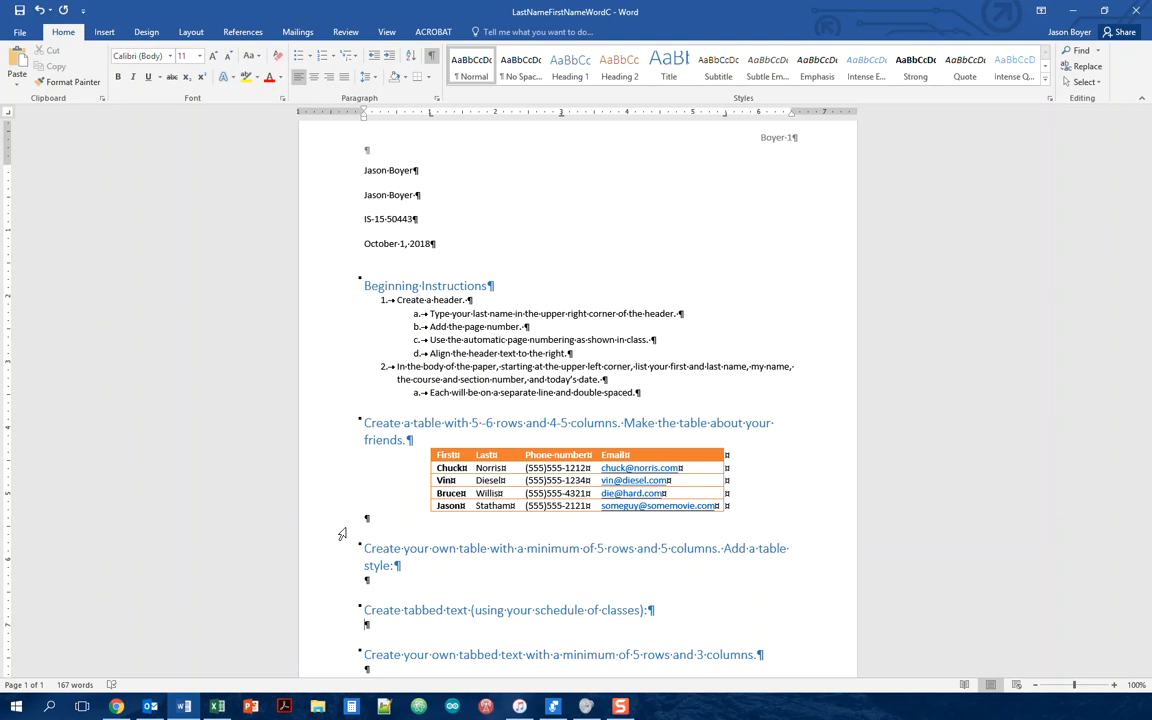
Step: Type 'Class Name', push it to the first tab stop, and hide the formatting marks
{"action": "type", "text": "Class Name"}
{"action": "key", "text": "Home"}
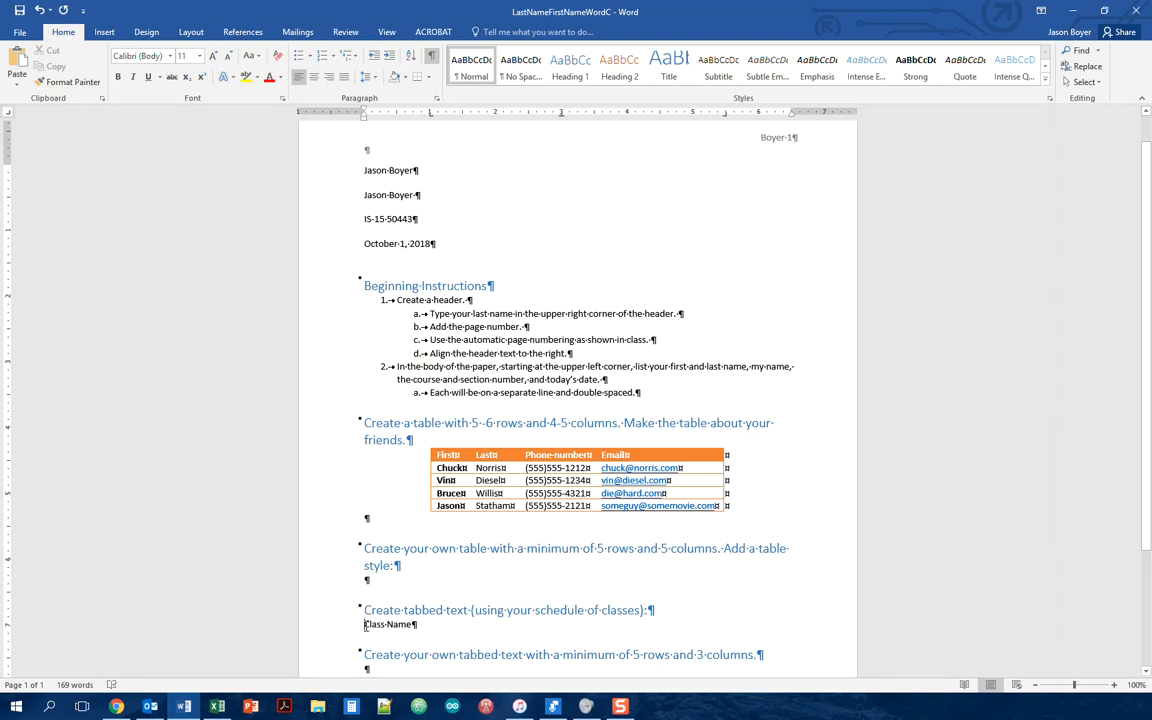
{"action": "key", "text": "Tab"}
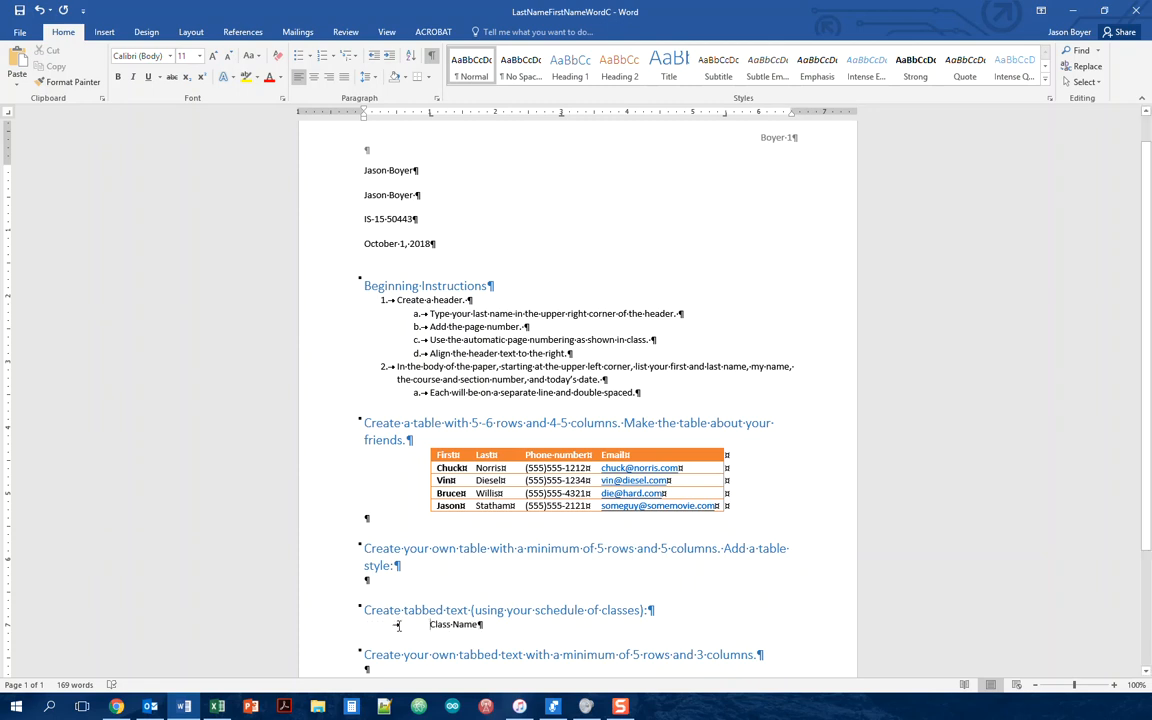
{"action": "left_click", "coordinate": [431, 56]}
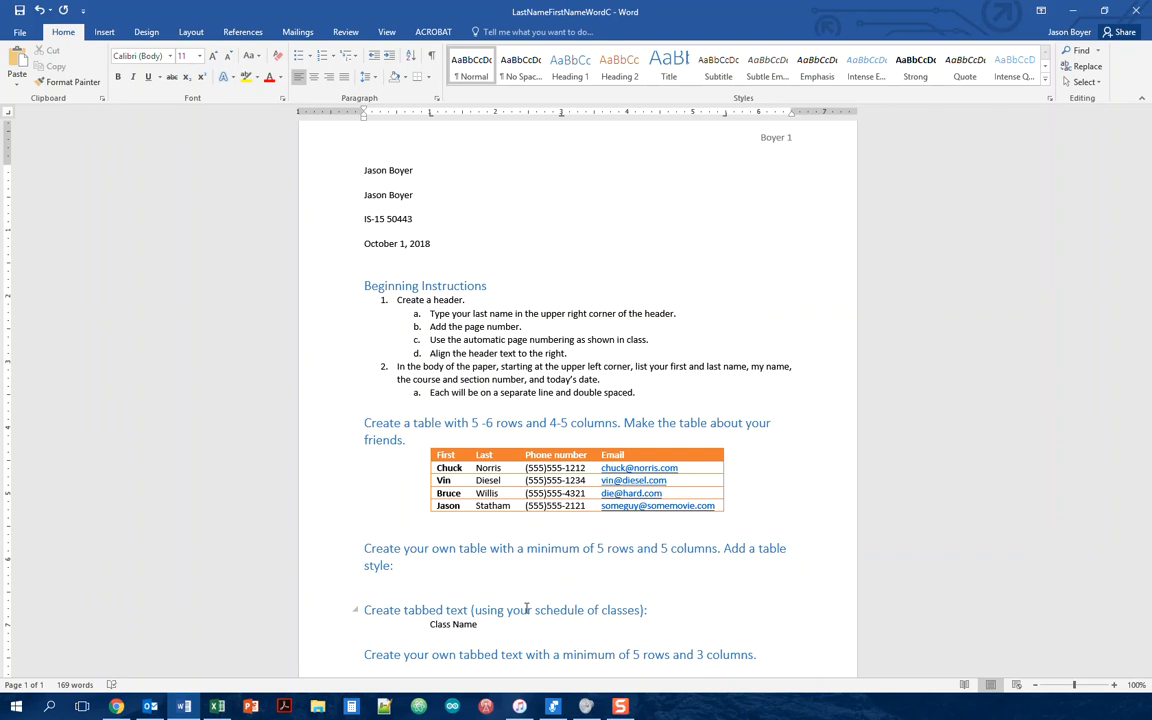
Step: Add 'Section #' and 'Class Time' at the next tab stops and start a new line
{"action": "type", "text": "Section #"}
{"action": "key", "text": "Tab"}
{"action": "type", "text": "Class Time"}
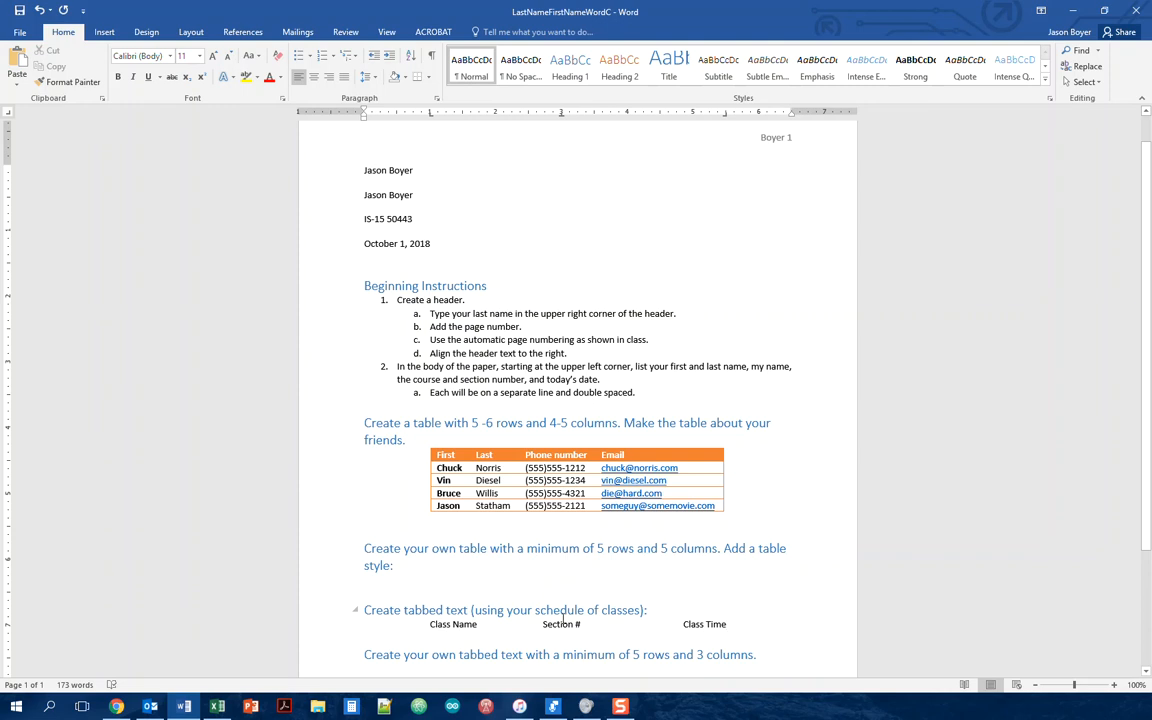
{"action": "key", "text": "Return"}
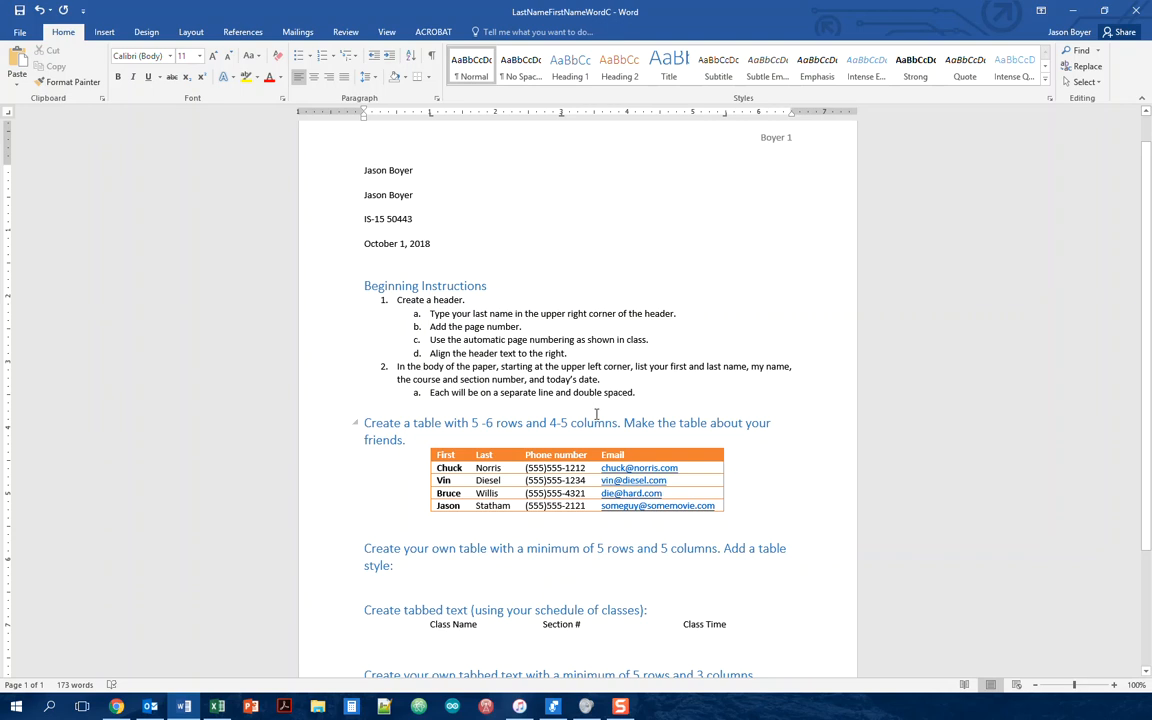
Step: Enter the first tabbed row: IS-15, section 50443, M/W/F 9:00-10:10 am
{"action": "key", "text": "Tab"}
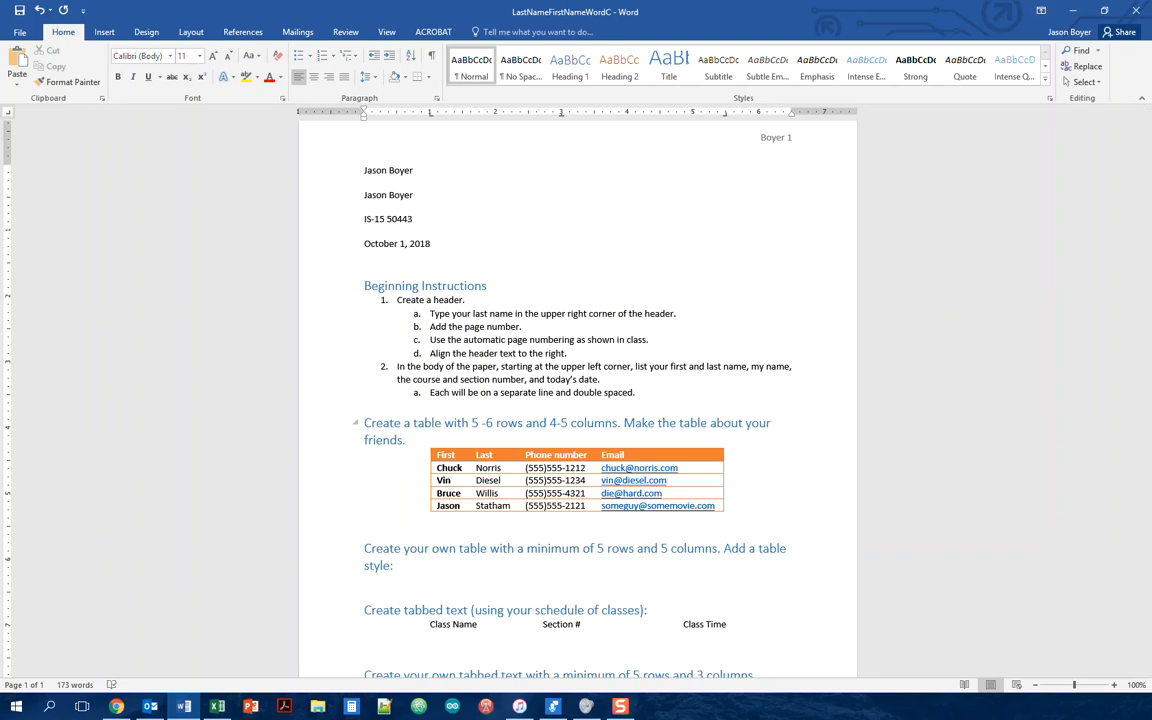
{"action": "type", "text": "IS-15"}
{"action": "key", "text": "Tab"}
{"action": "type", "text": "50443"}
{"action": "key", "text": "Tab"}
{"action": "type", "text": "M/W/F 9:00-10:10 am"}
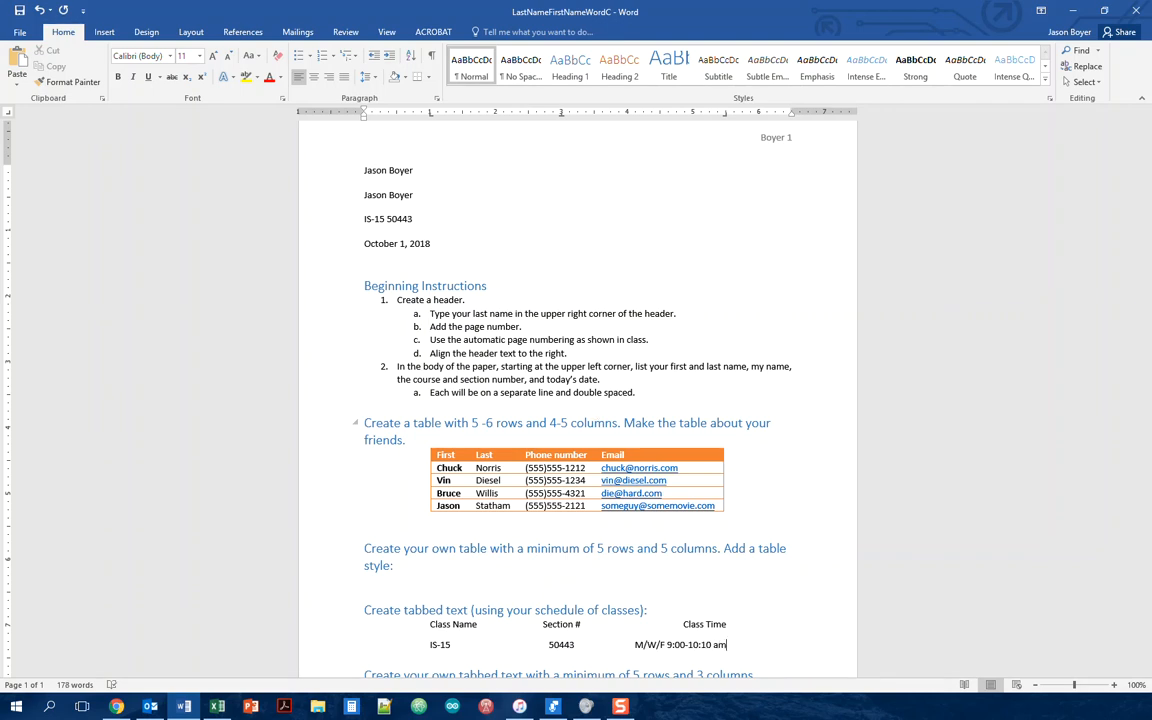
{"action": "key", "text": "Return"}
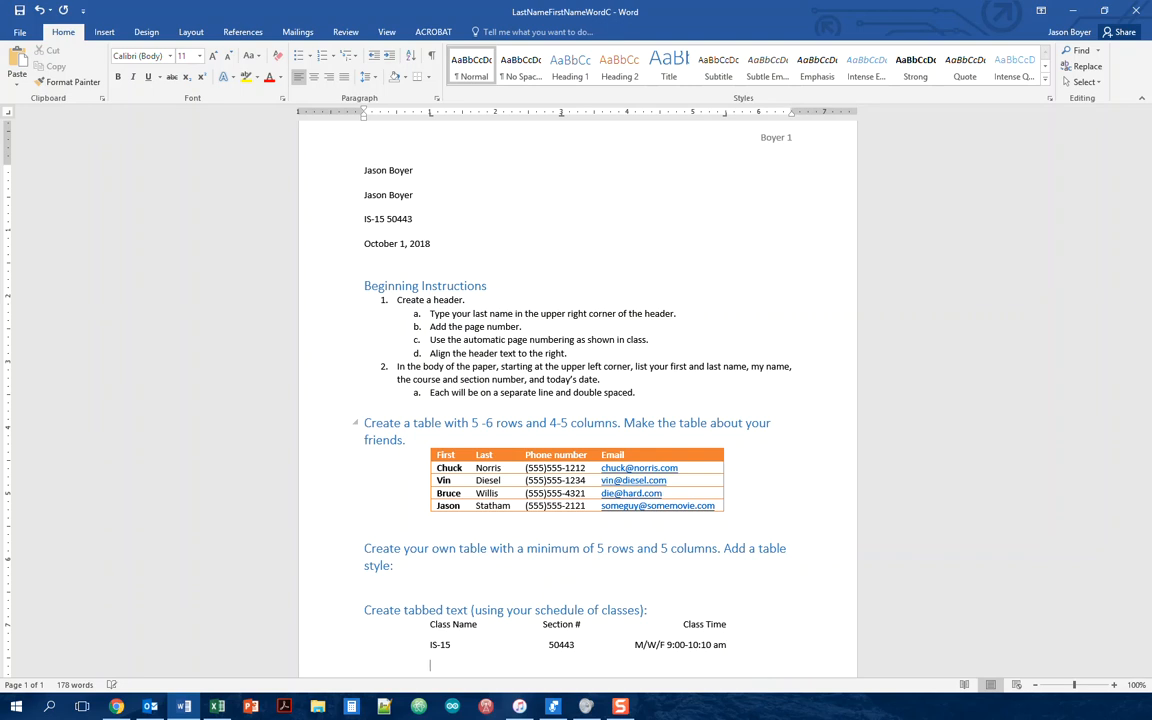
Step: Enter the second tabbed row: IS-15, section 55279, Tu/Th 8:00-9:50 am
{"action": "type", "text": "IS-15"}
{"action": "key", "text": "Tab"}
{"action": "type", "text": "55279"}
{"action": "key", "text": "Tab"}
{"action": "type", "text": "Tu/Th 8:00"}
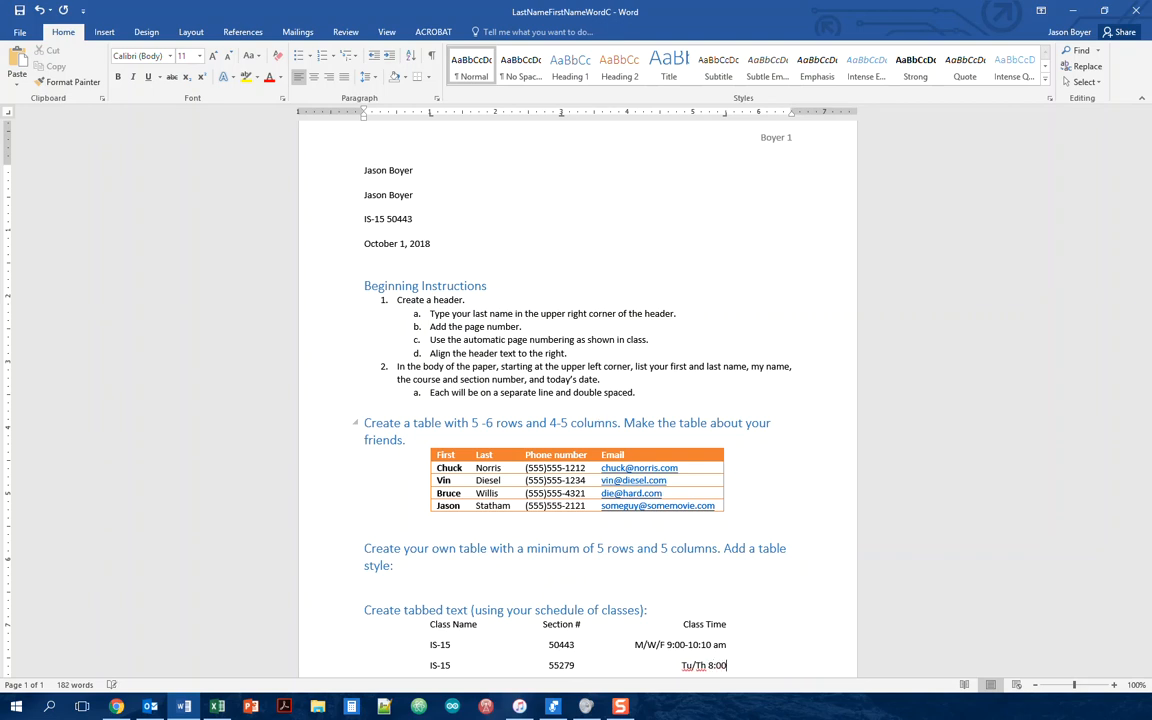
{"action": "type", "text": "-9:50 am"}
{"action": "key", "text": "Return"}
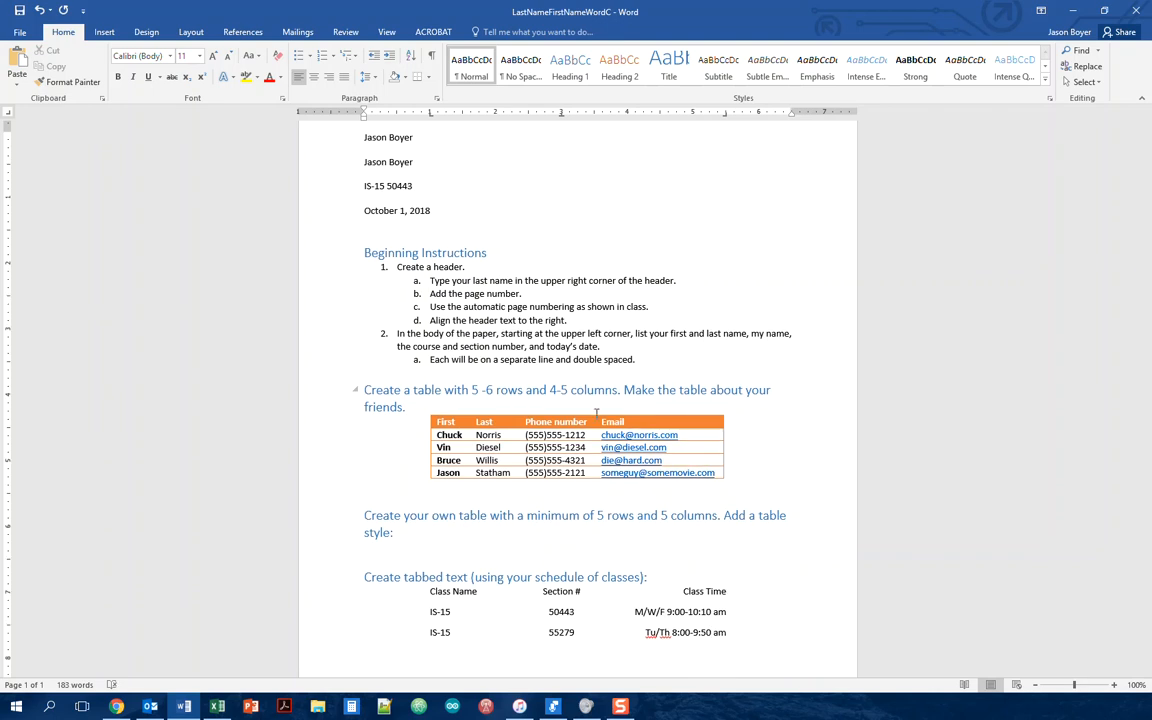
Step: Enter the third tabbed row: IS-15, section 50442, Tu/Th 12:00-1:50 pm
{"action": "key", "text": "Tab"}
{"action": "type", "text": "IS-15"}
{"action": "key", "text": "Tab"}
{"action": "type", "text": "50442"}
{"action": "key", "text": "Tab"}
{"action": "type", "text": "Tu/Th 12:"}
{"action": "type", "text": "00-1:50 pm"}
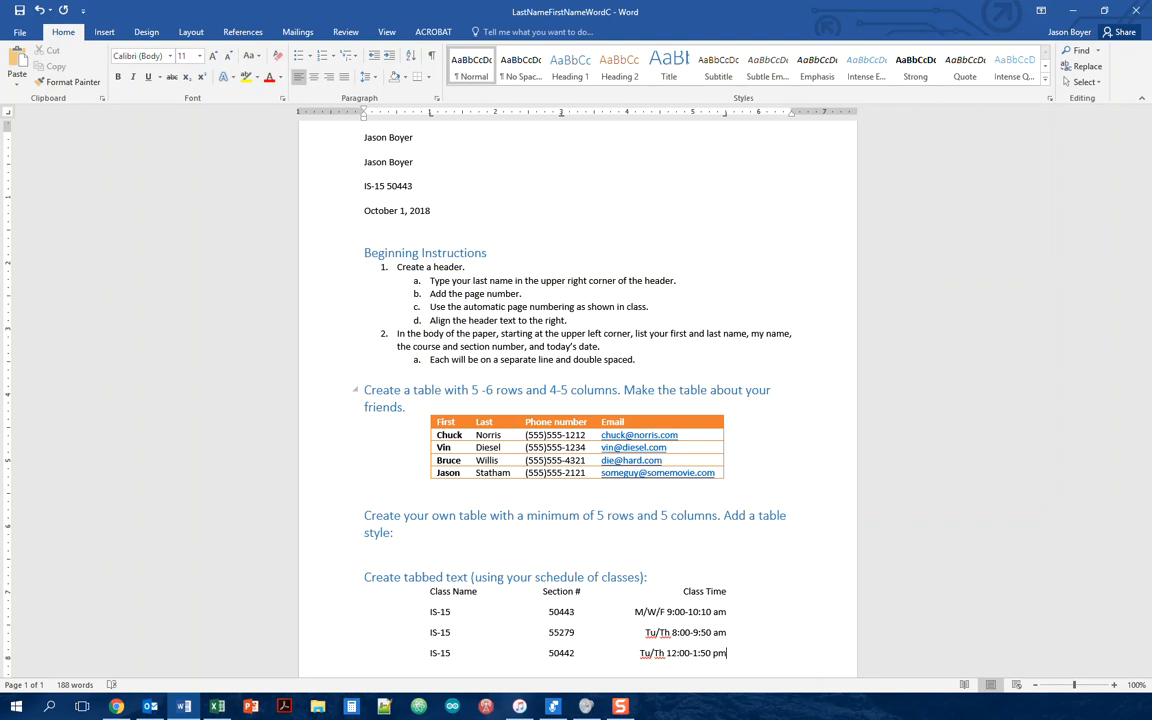
Step: Scroll down and drag from the end of the last row up to 'Class Name' to select the schedule
{"action": "scroll", "coordinate": [596, 414], "scroll_direction": "down", "scroll_amount": 2}
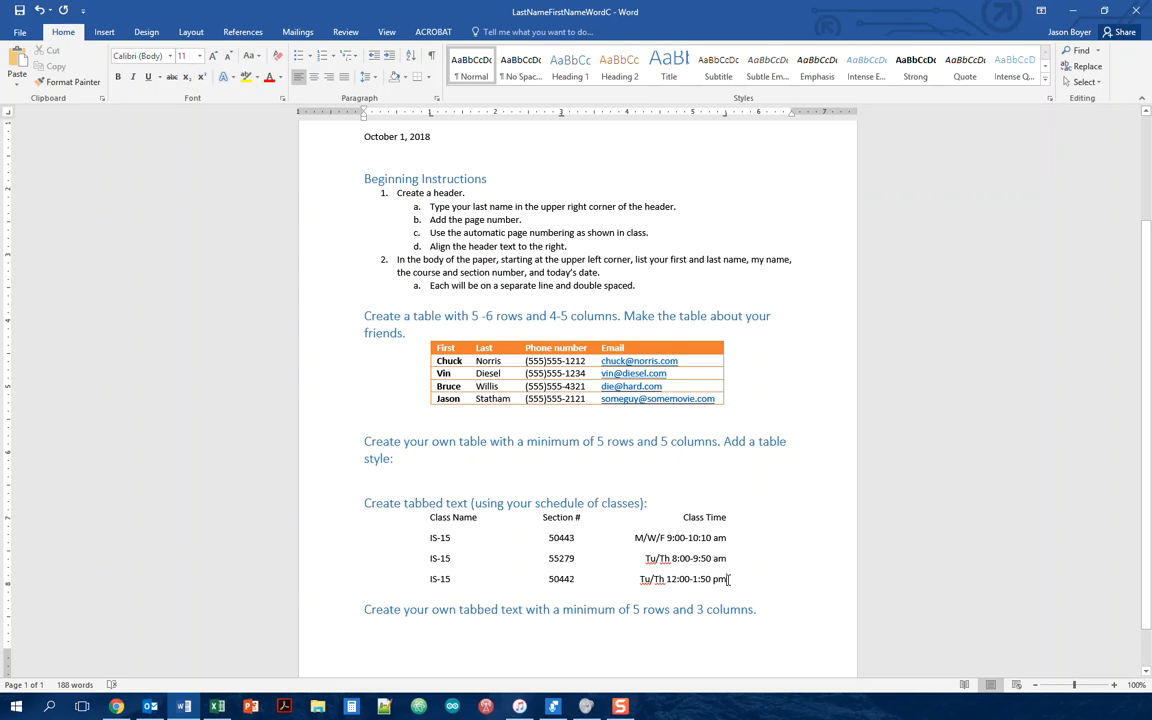
{"action": "left_click_drag", "start_coordinate": [730, 579], "coordinate": [431, 518]}
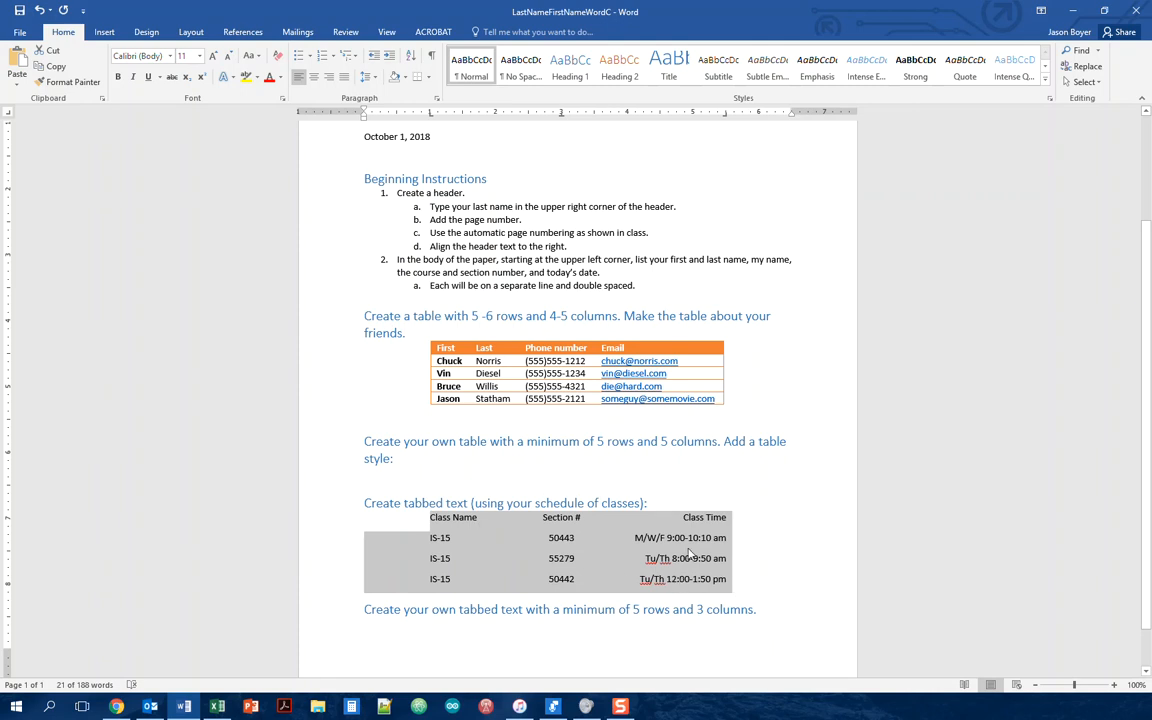
Step: In the Tabs dialog, review the 1", 3" and 5.5" stops, then Clear All and confirm
{"action": "left_click", "coordinate": [437, 100]}
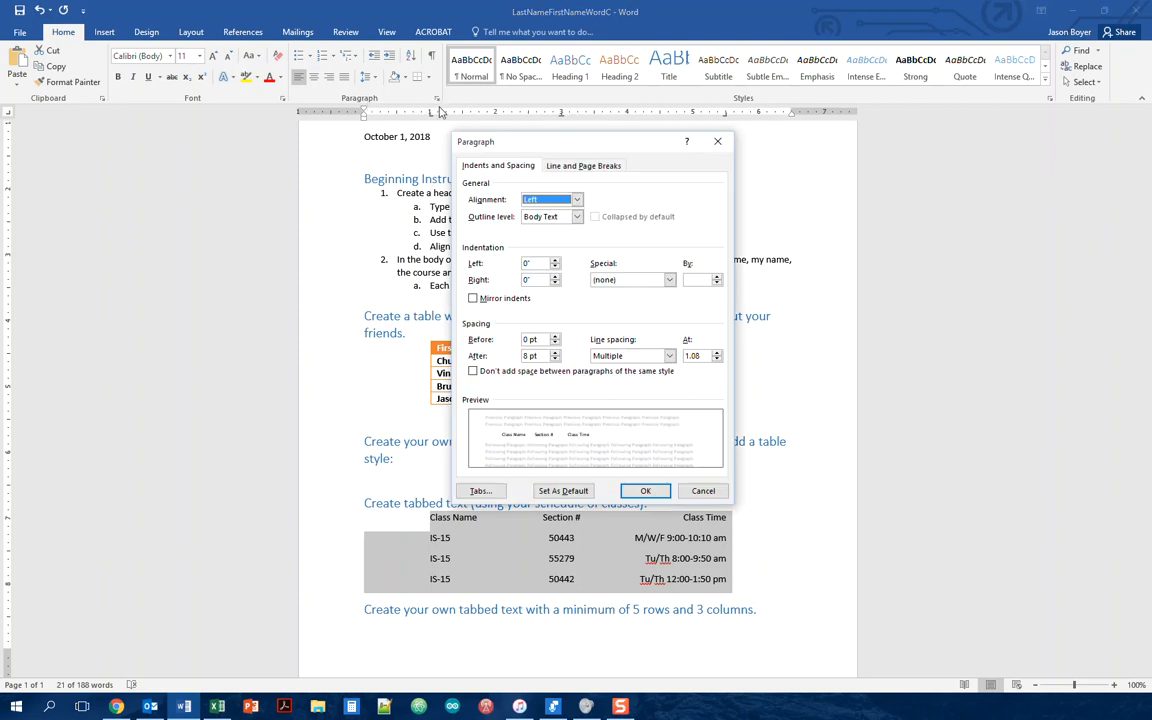
{"action": "left_click", "coordinate": [491, 495]}
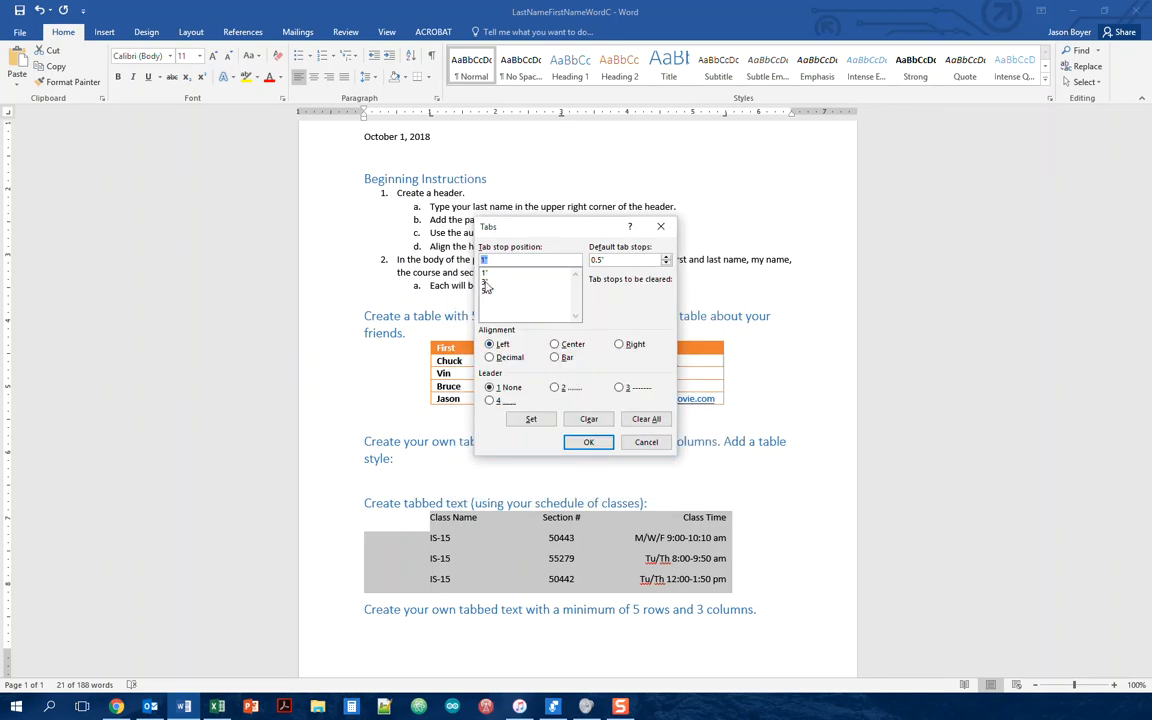
{"action": "left_click", "coordinate": [485, 283]}
{"action": "left_click", "coordinate": [486, 291]}
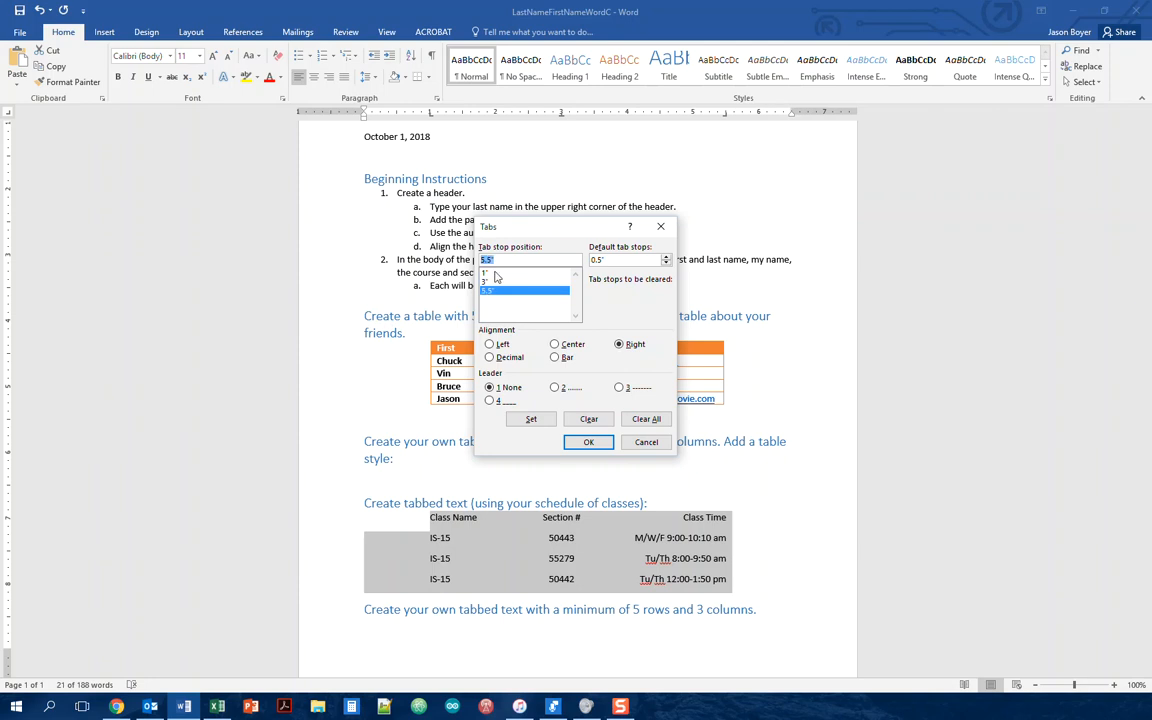
{"action": "left_click", "coordinate": [485, 273]}
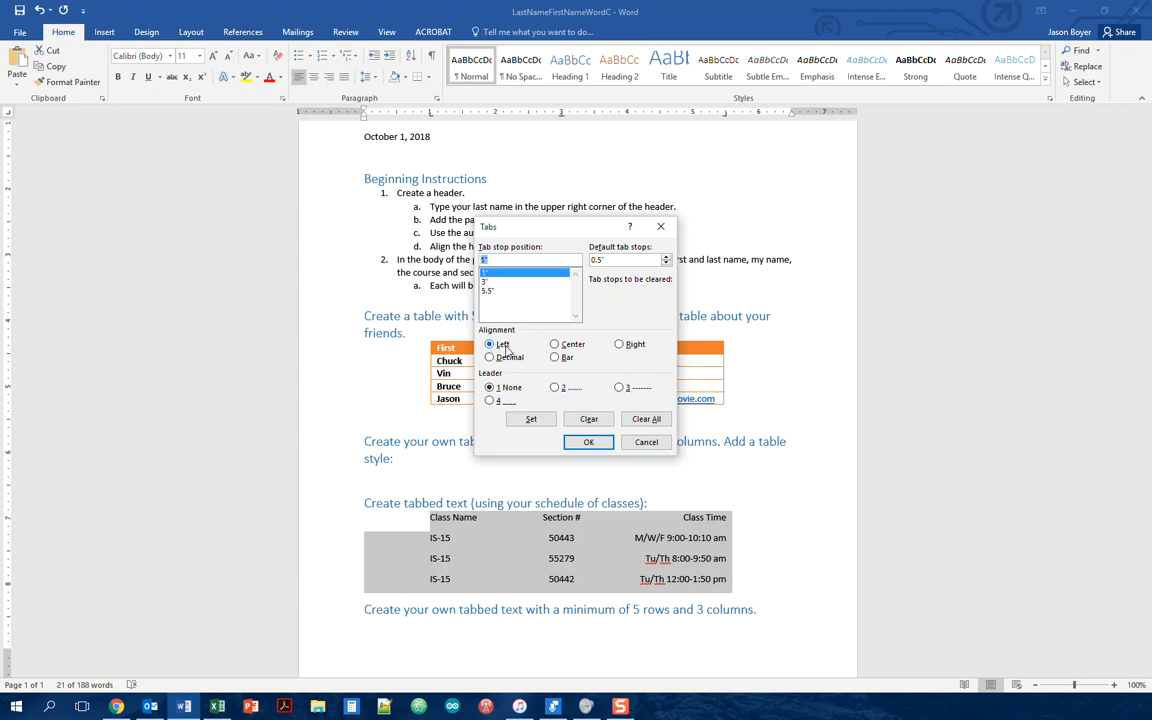
{"action": "left_click", "coordinate": [490, 283]}
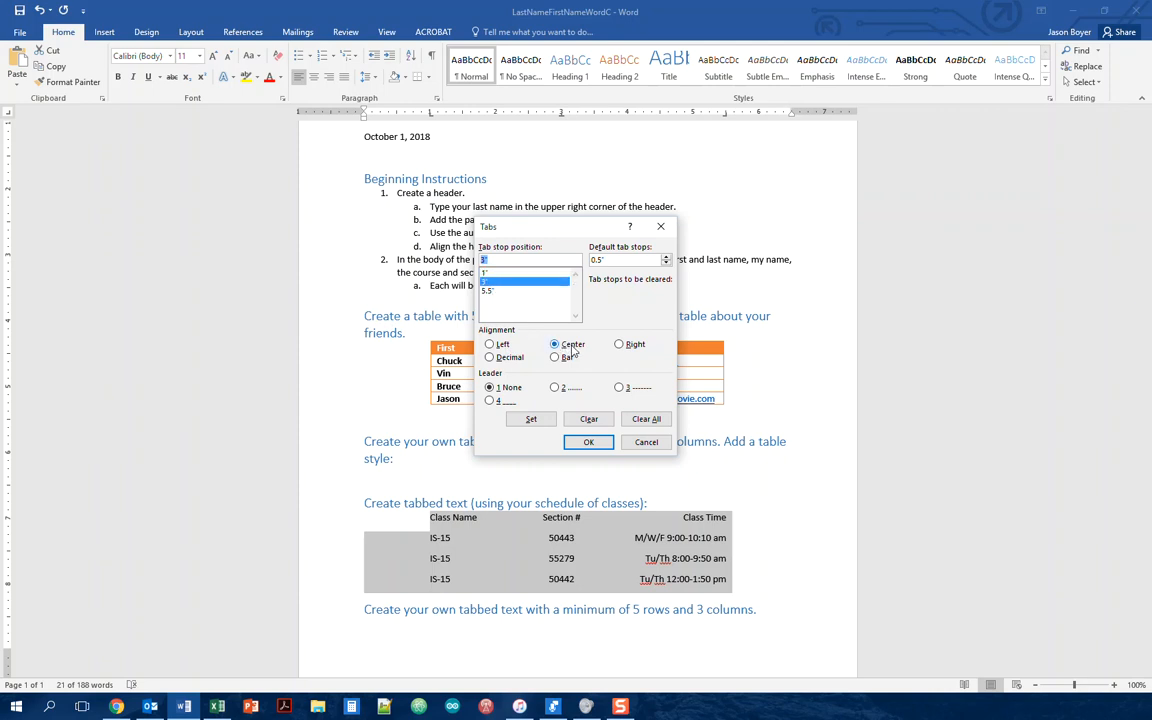
{"action": "left_click", "coordinate": [487, 291]}
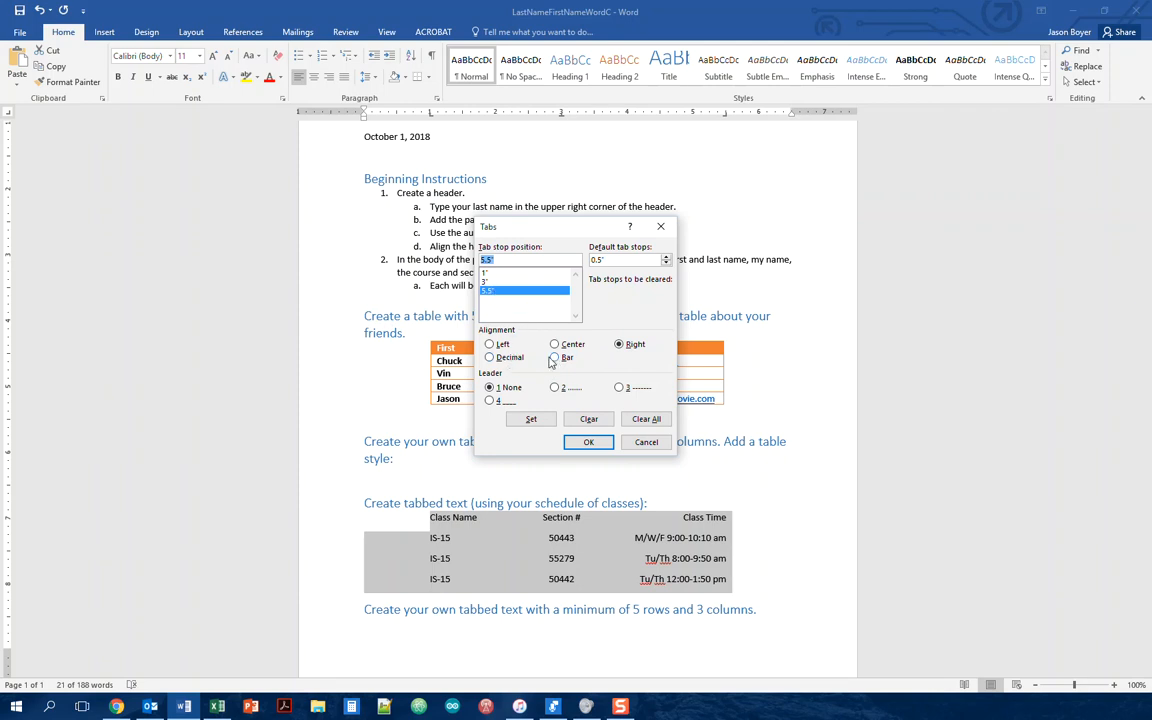
{"action": "left_click", "coordinate": [646, 419]}
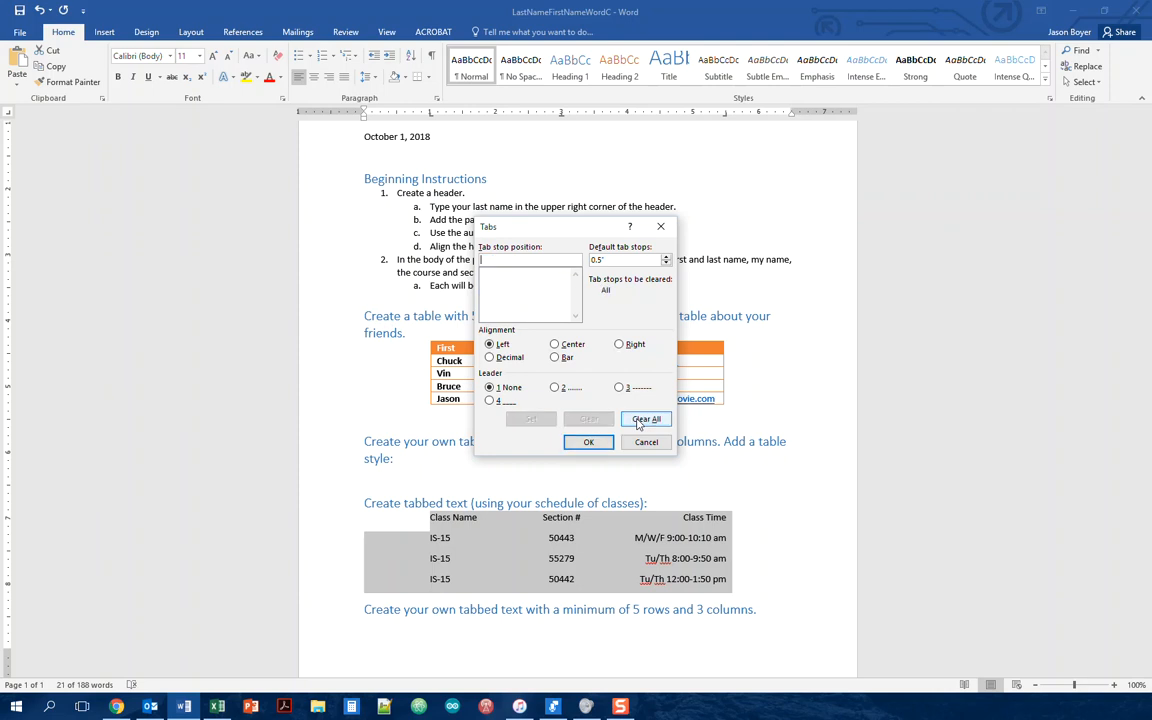
{"action": "left_click", "coordinate": [589, 446]}
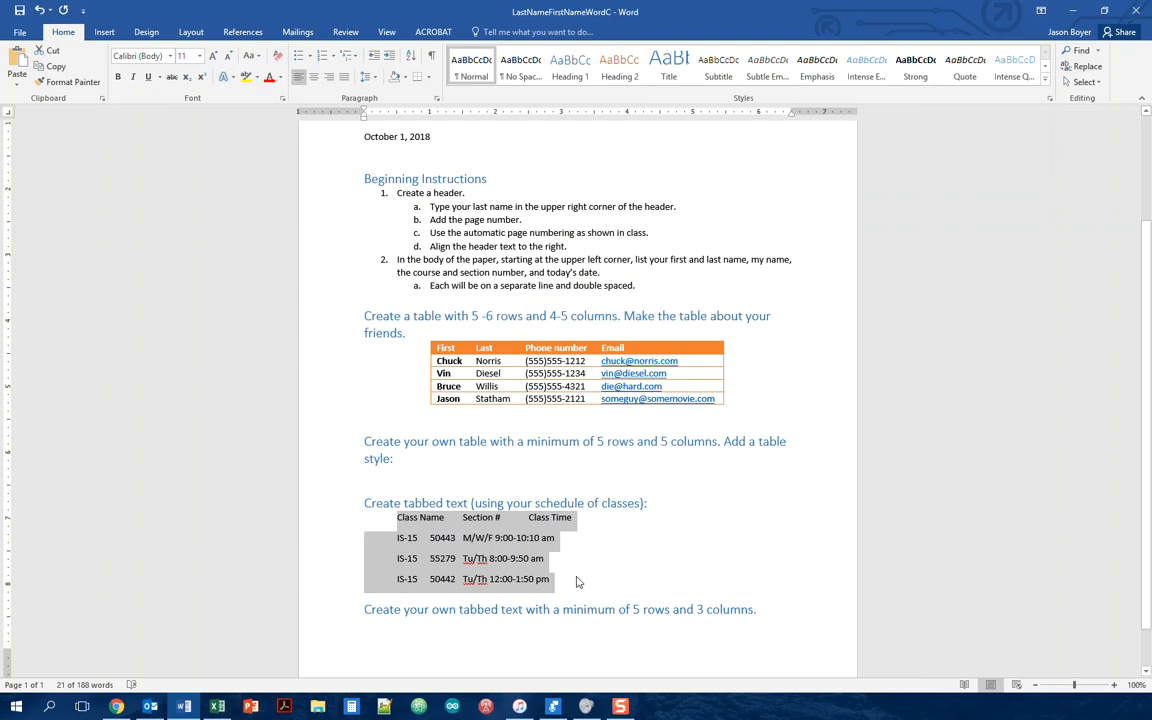
{"action": "left_click", "coordinate": [572, 610]}
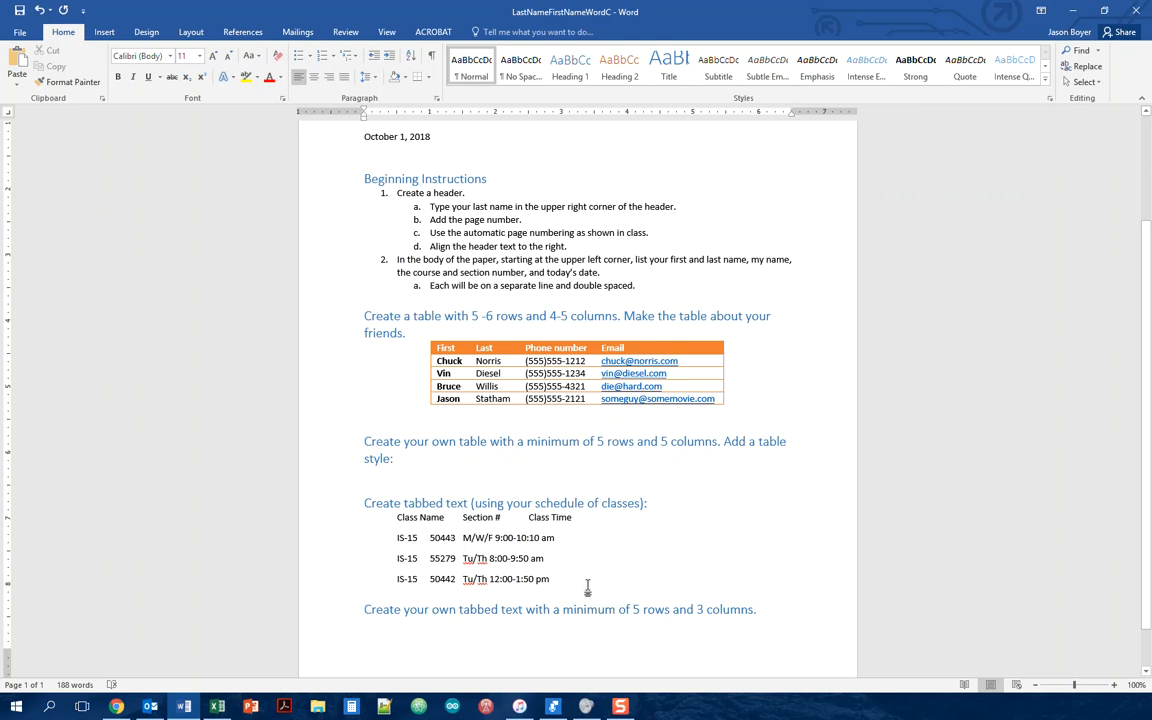
{"action": "left_click_drag", "start_coordinate": [581, 586], "coordinate": [397, 517]}
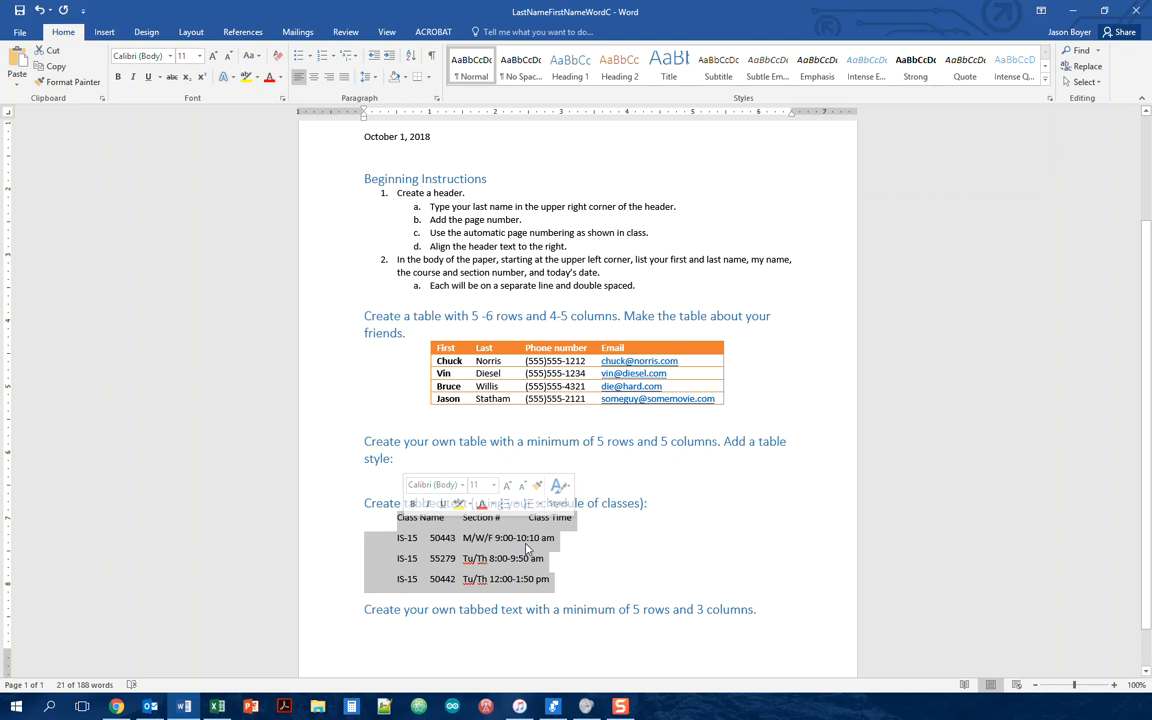
Step: In the Tabs dialog, set 1" Left, 3" Center and 5.5" Right stops, apply them, and deselect the schedule
{"action": "left_click", "coordinate": [437, 99]}
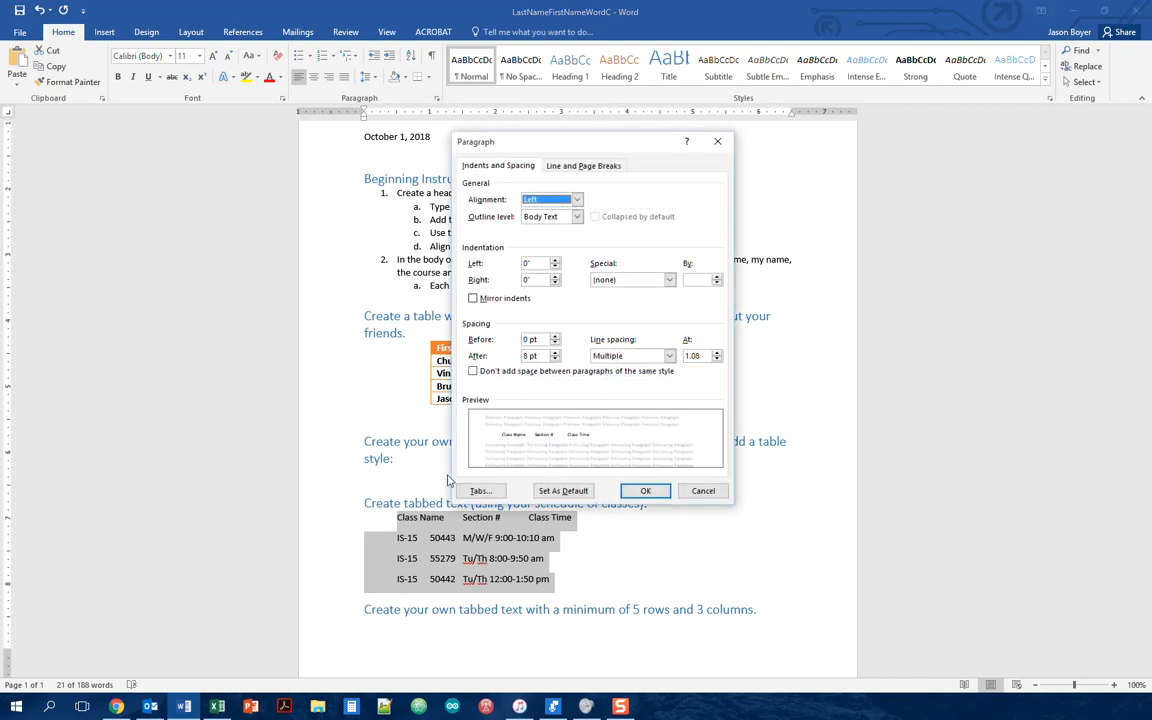
{"action": "left_click", "coordinate": [483, 495]}
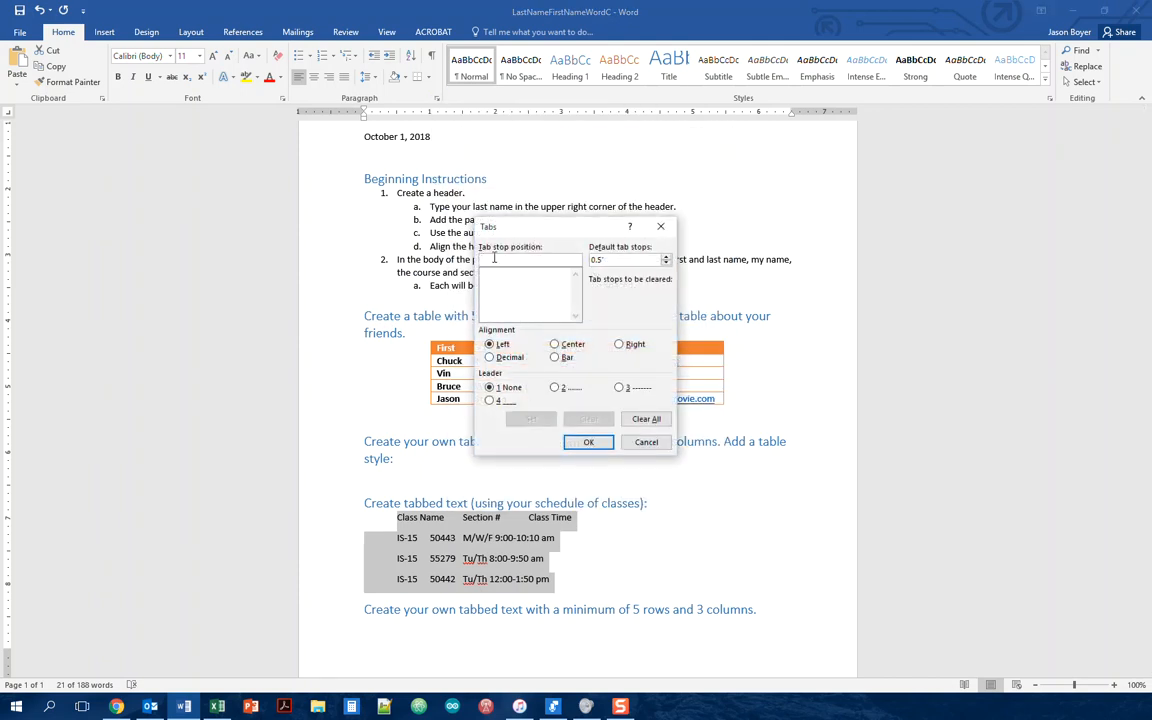
{"action": "type", "text": "1"}
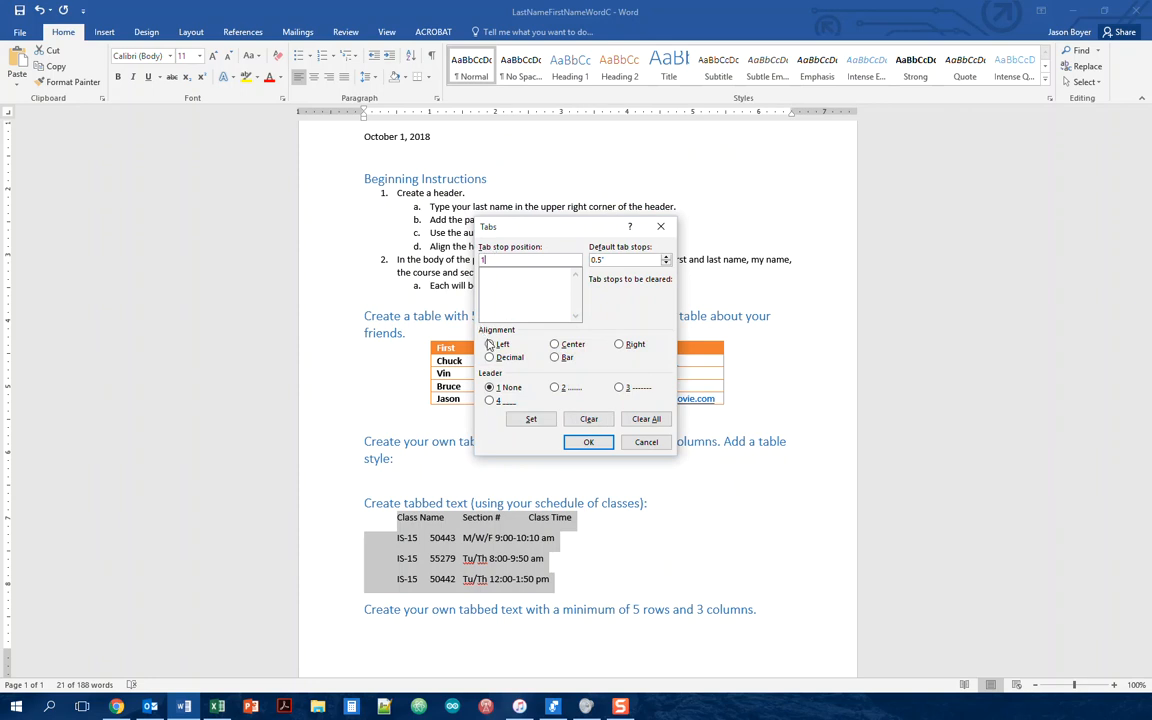
{"action": "left_click", "coordinate": [536, 422]}
{"action": "type", "text": "3"}
{"action": "key", "text": "alt+c"}
{"action": "left_click", "coordinate": [536, 424]}
{"action": "type", "text": "5.5"}
{"action": "key", "text": "alt+r"}
{"action": "left_click", "coordinate": [531, 418]}
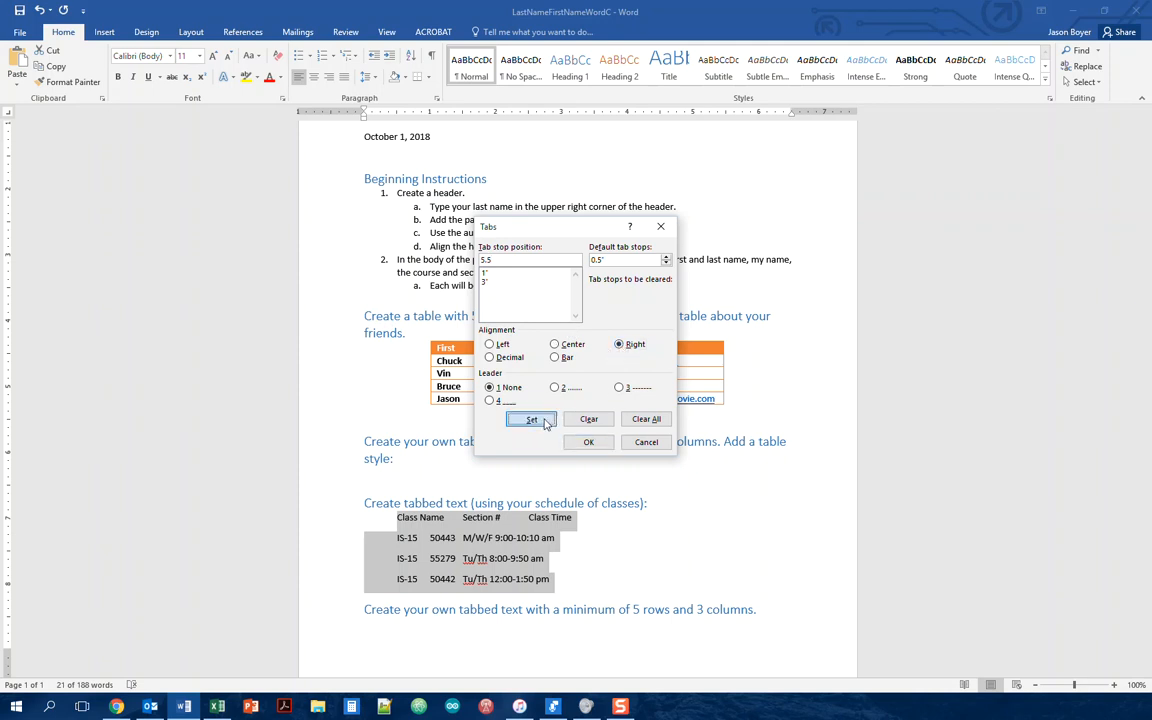
{"action": "left_click", "coordinate": [582, 443]}
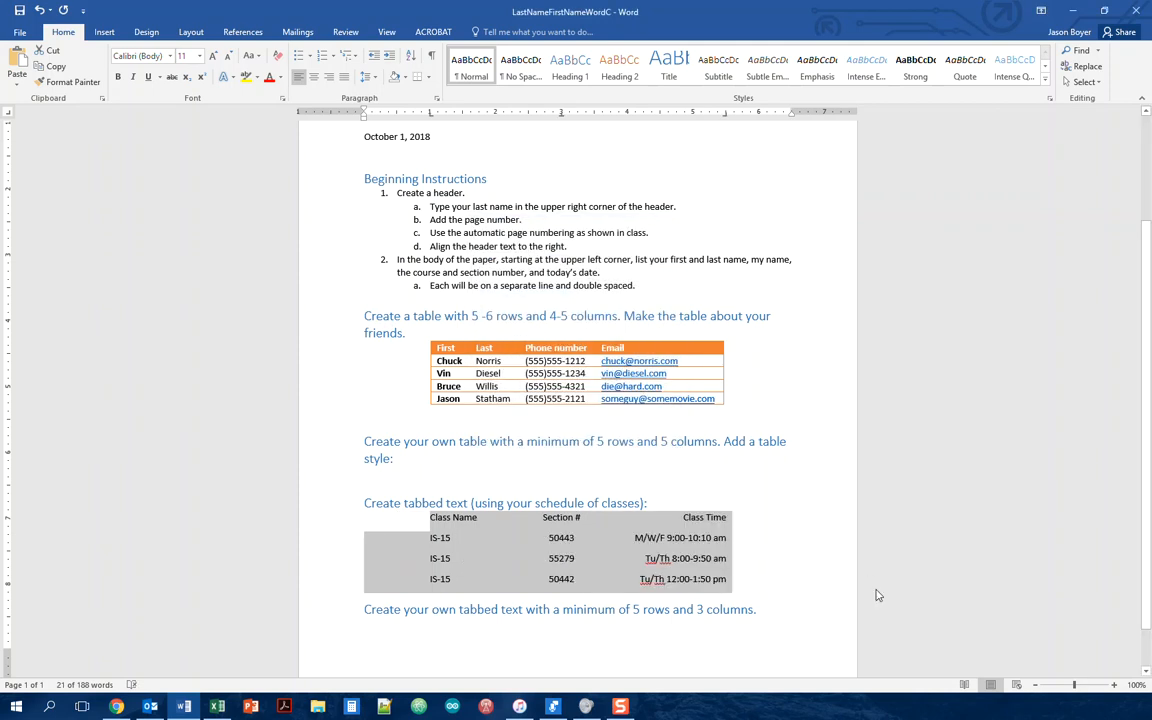
{"action": "left_click", "coordinate": [751, 552]}
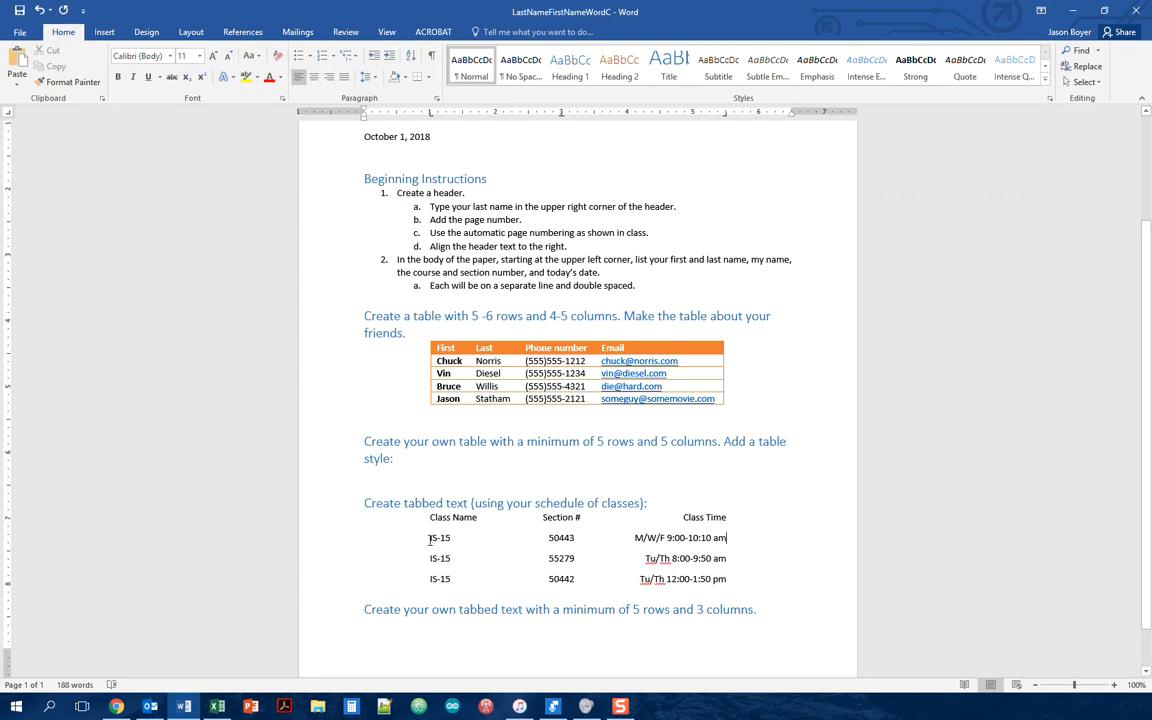
Step: Give the 3" and 5.5" tab stops of the three class lines dotted leader 2
{"action": "left_click_drag", "start_coordinate": [449, 541], "coordinate": [728, 579]}
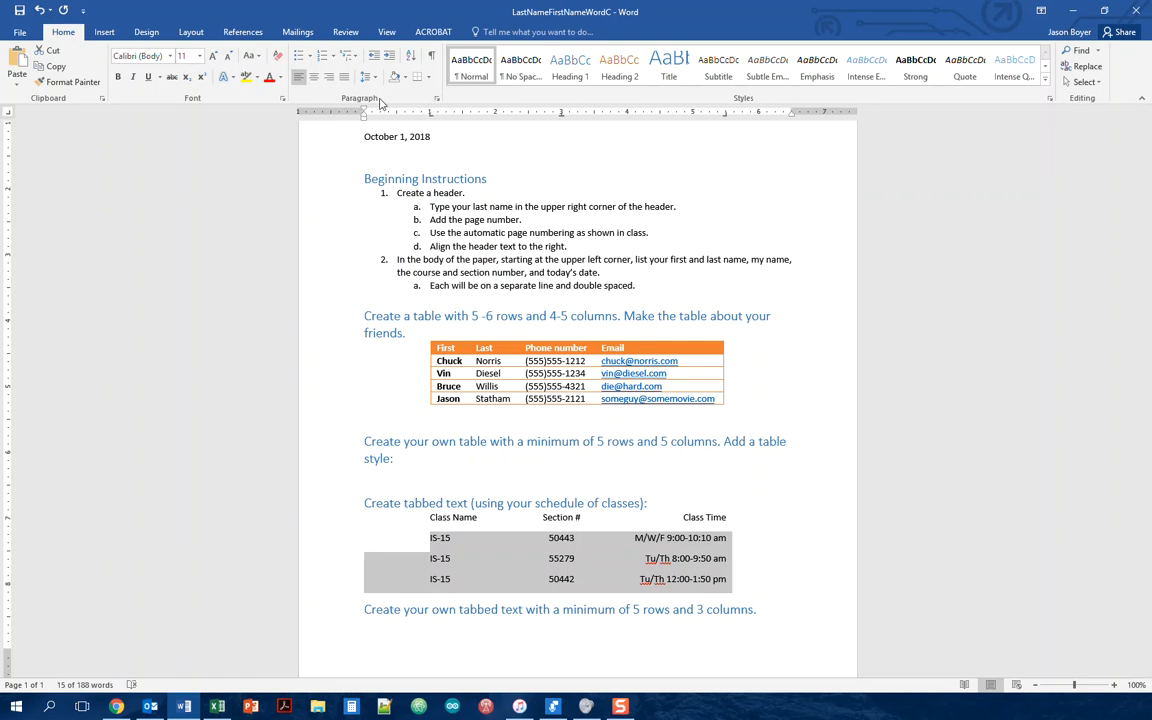
{"action": "left_click", "coordinate": [437, 100]}
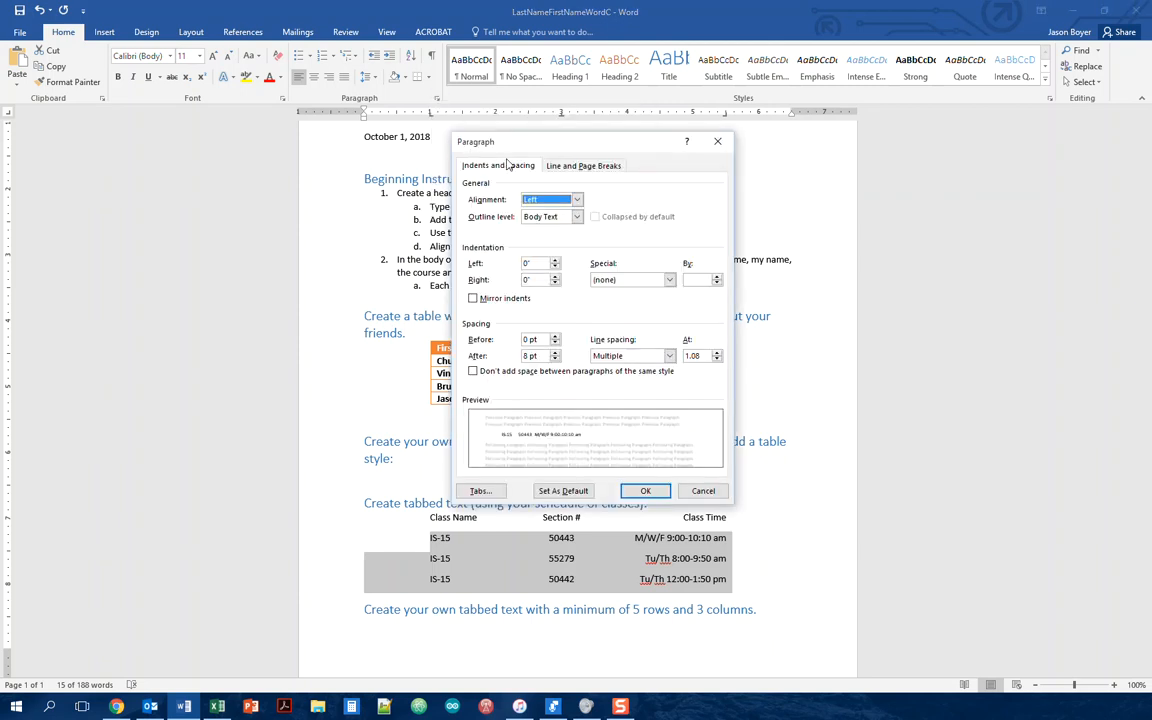
{"action": "left_click", "coordinate": [480, 490]}
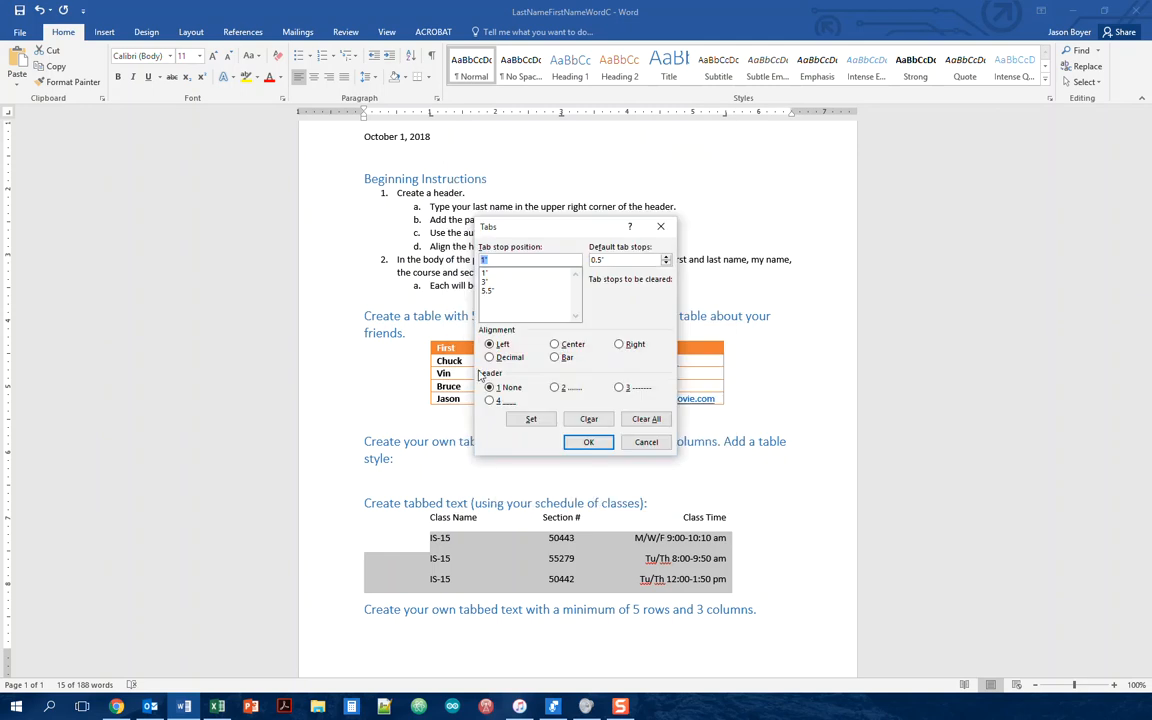
{"action": "left_click", "coordinate": [486, 284]}
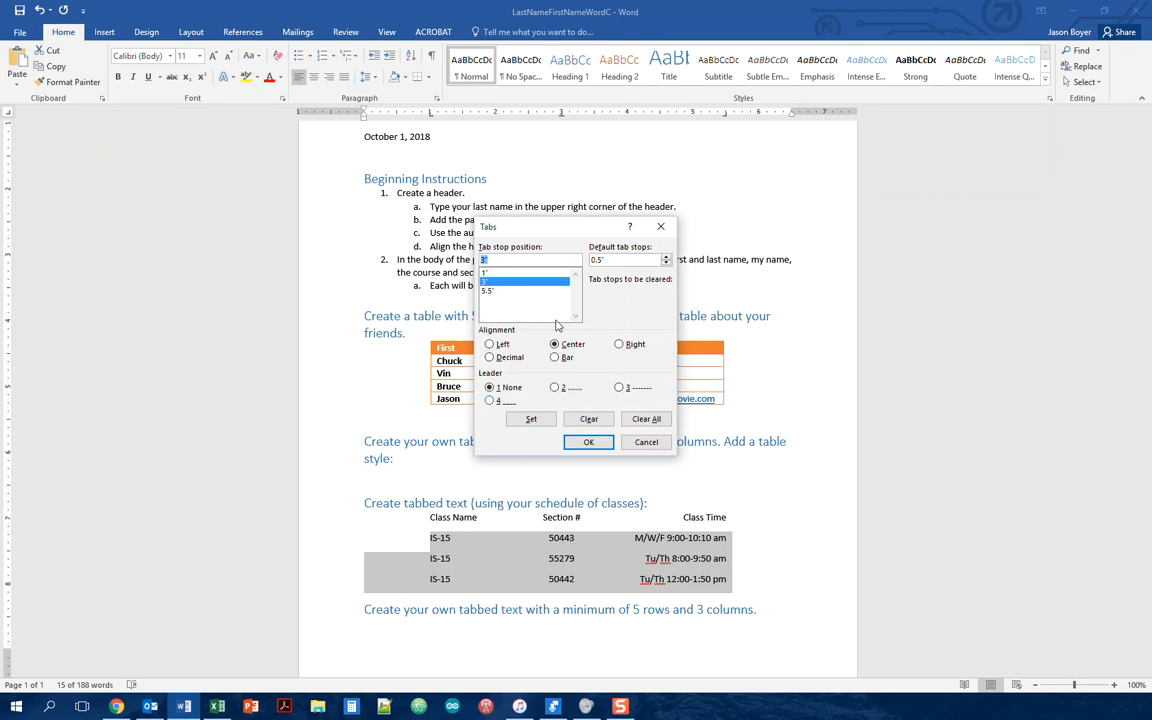
{"action": "left_click", "coordinate": [556, 389]}
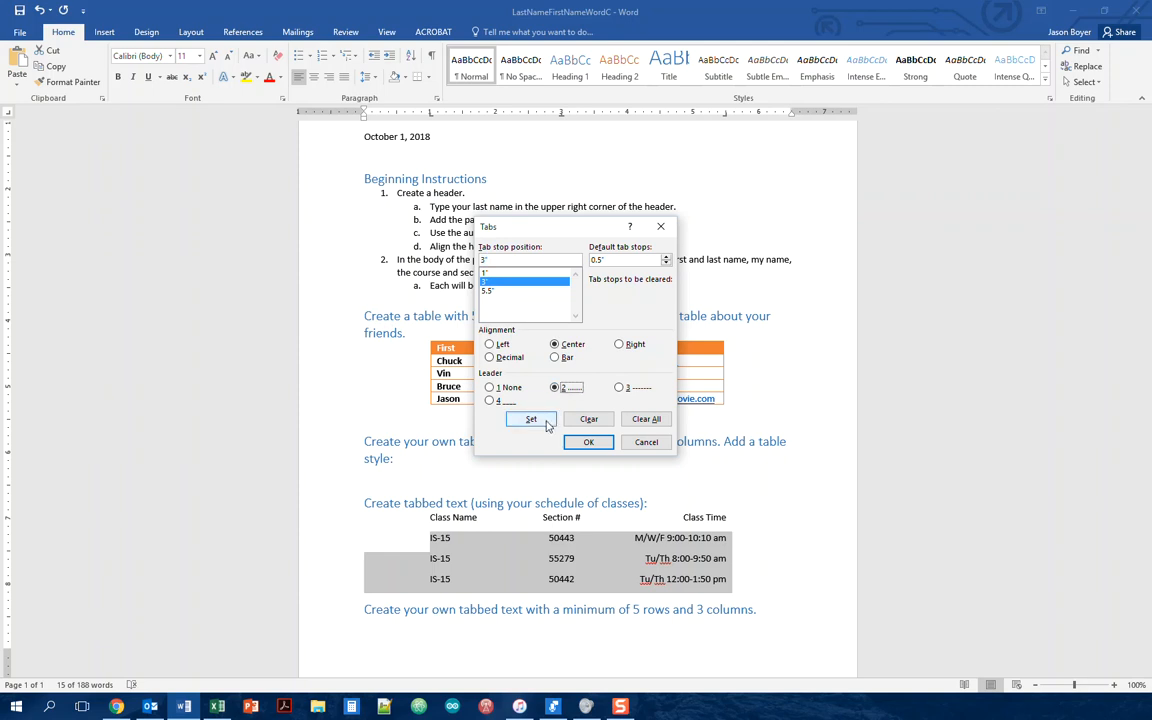
{"action": "left_click", "coordinate": [531, 419]}
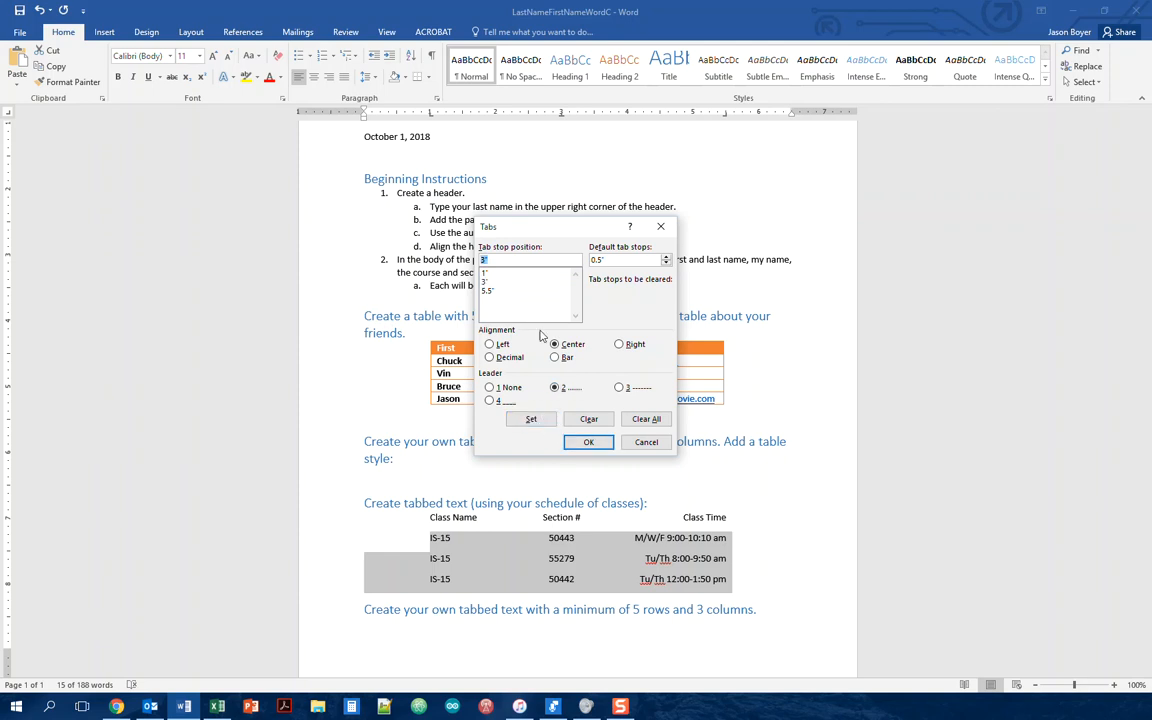
{"action": "left_click", "coordinate": [489, 292]}
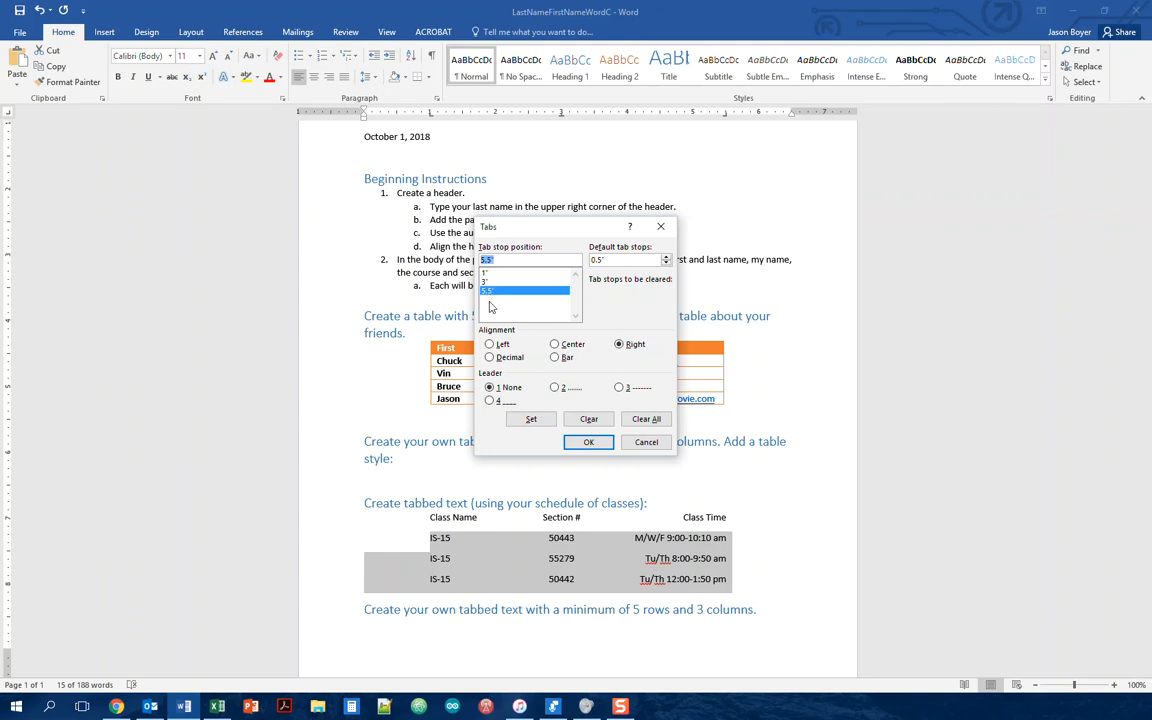
{"action": "left_click", "coordinate": [557, 389]}
{"action": "left_click", "coordinate": [531, 420]}
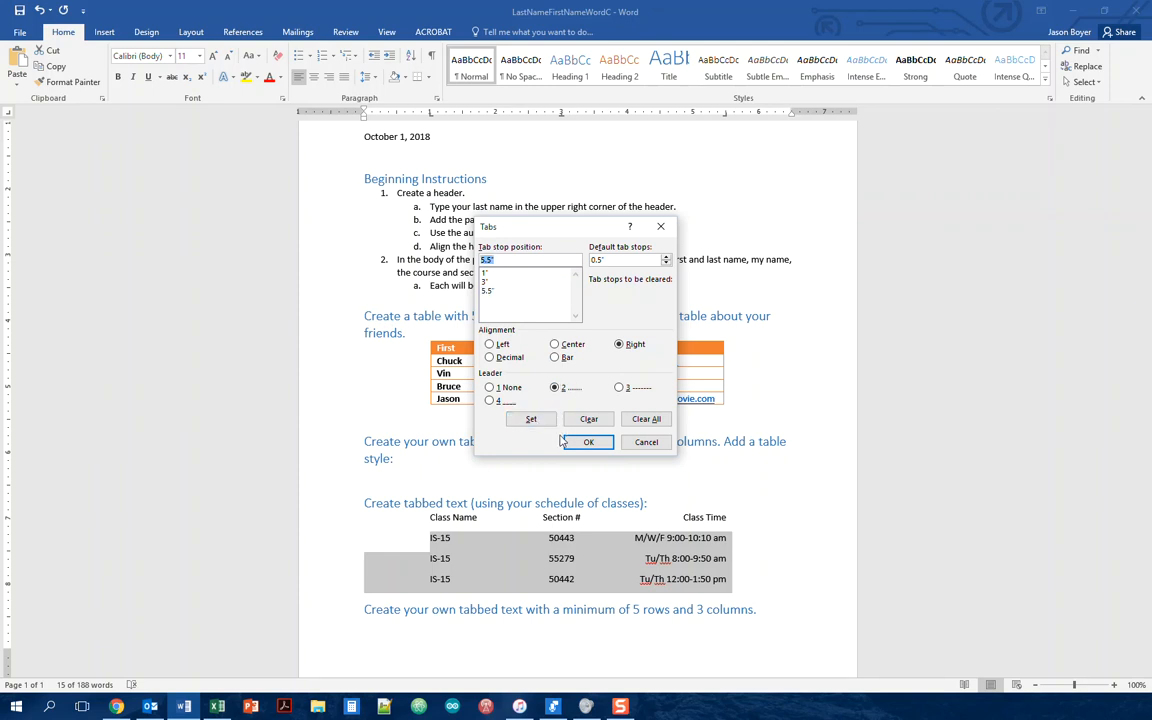
{"action": "left_click", "coordinate": [588, 443]}
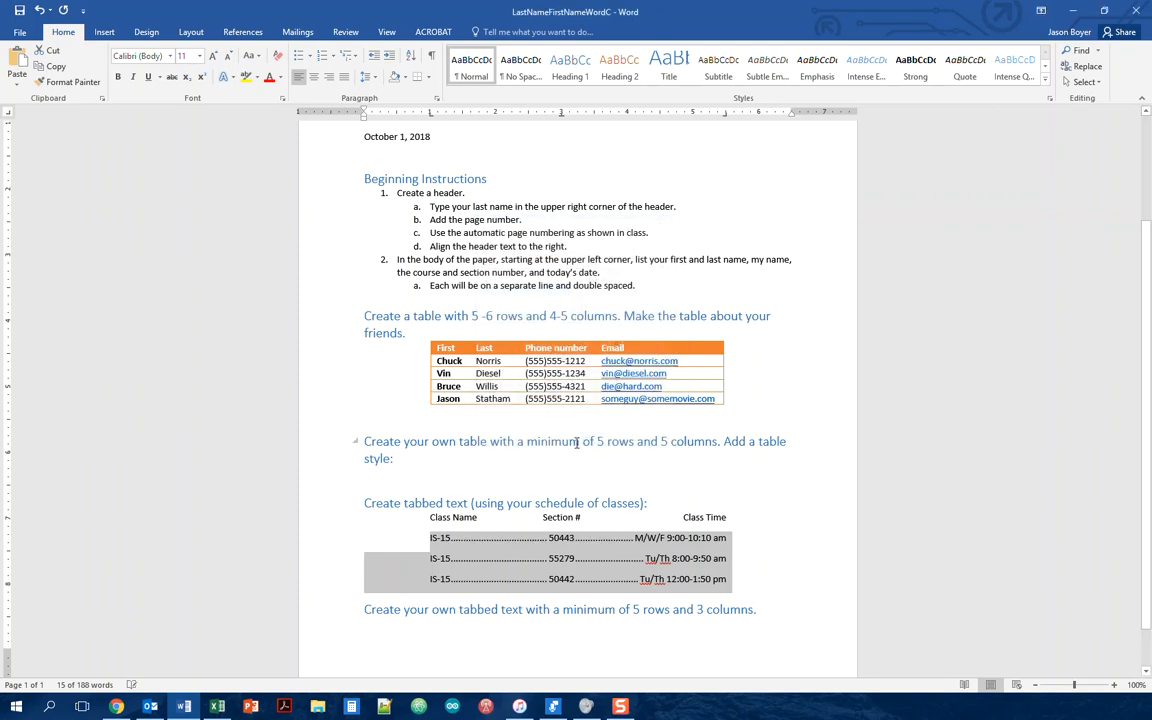
Step: Select the Class Name / Section # / Class Time header row and open the Font dialog
{"action": "left_click", "coordinate": [772, 588]}
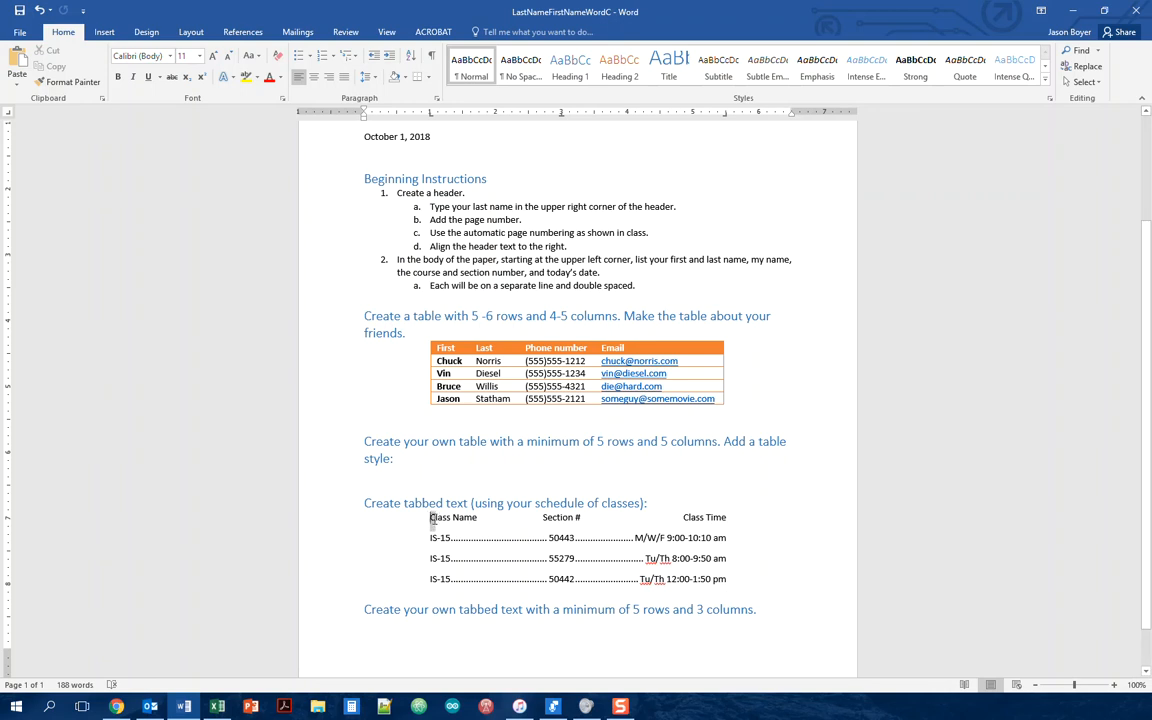
{"action": "left_click_drag", "start_coordinate": [430, 517], "coordinate": [726, 521]}
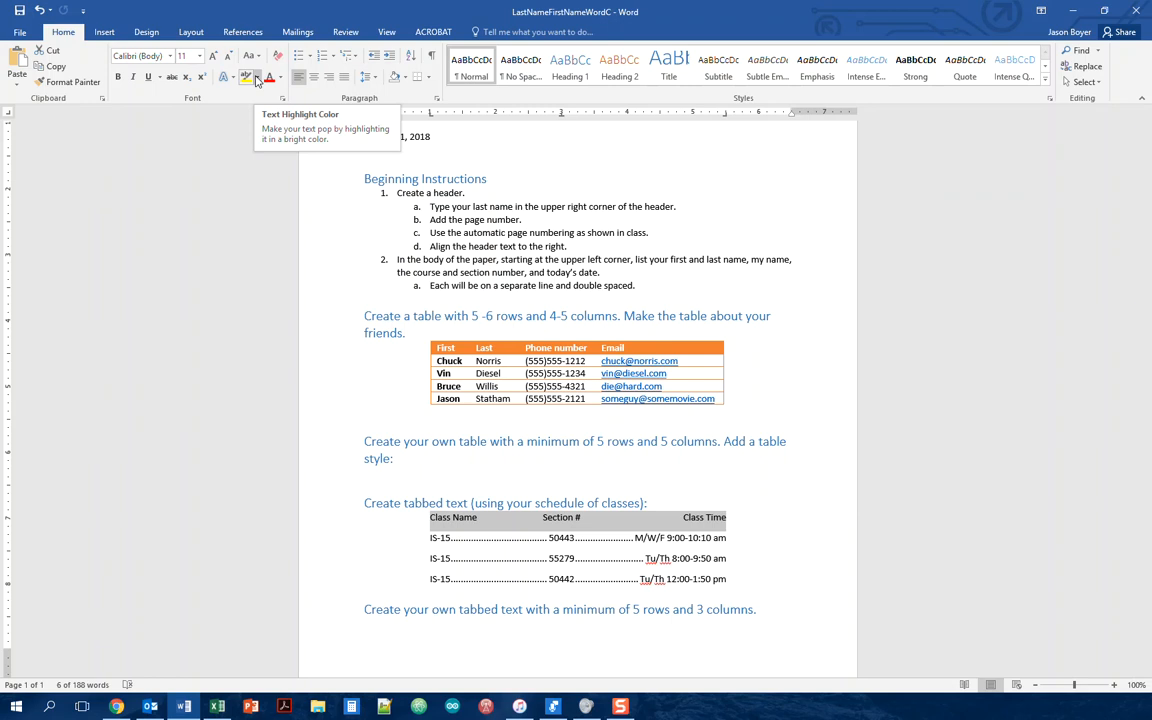
{"action": "left_click", "coordinate": [282, 100]}
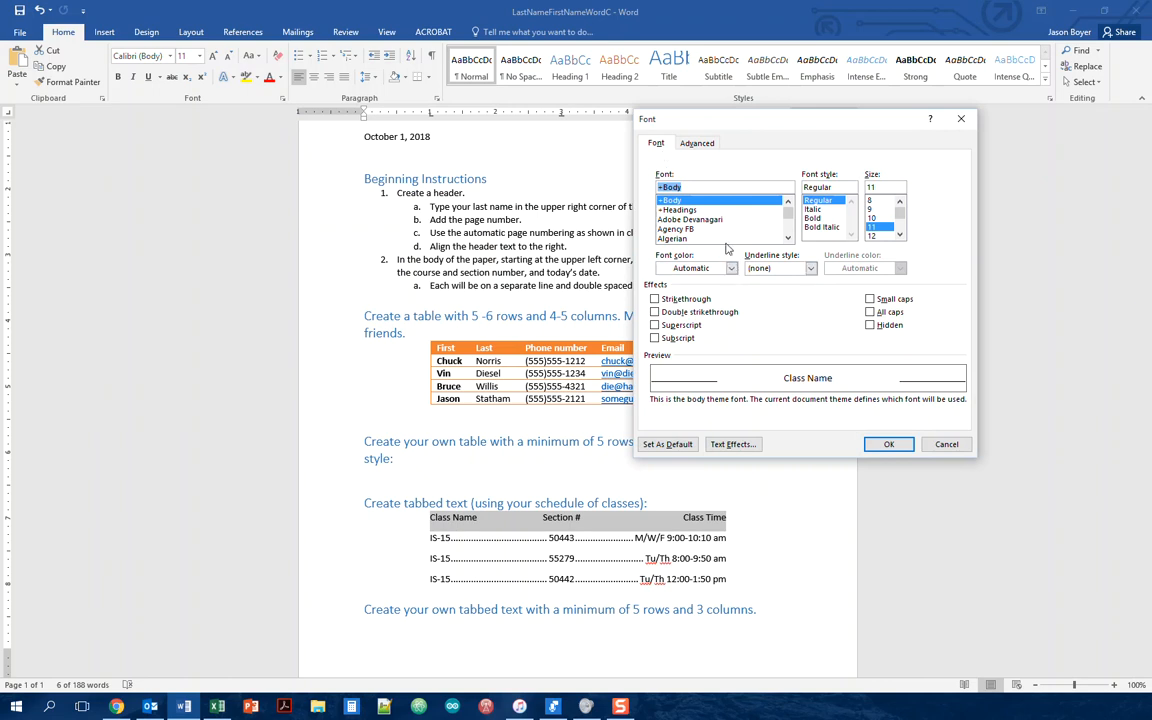
Step: Look through the Advanced and Text Effects options of the Font dialog without changing anything
{"action": "left_click", "coordinate": [697, 144]}
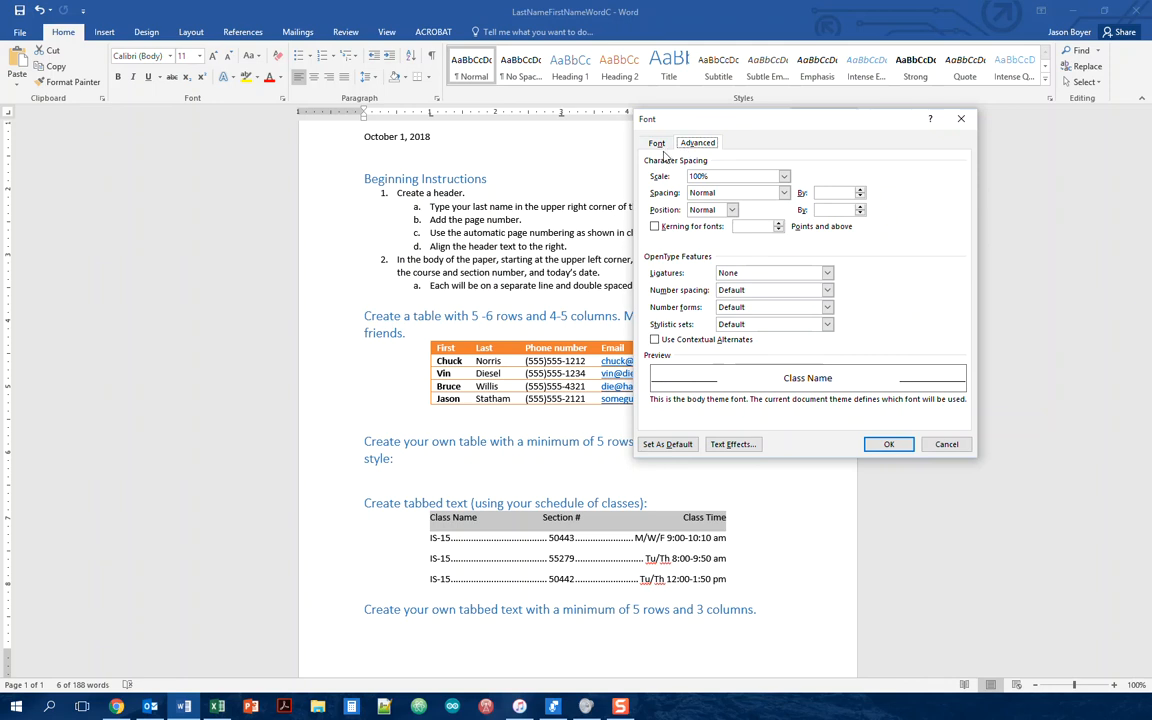
{"action": "left_click", "coordinate": [657, 144]}
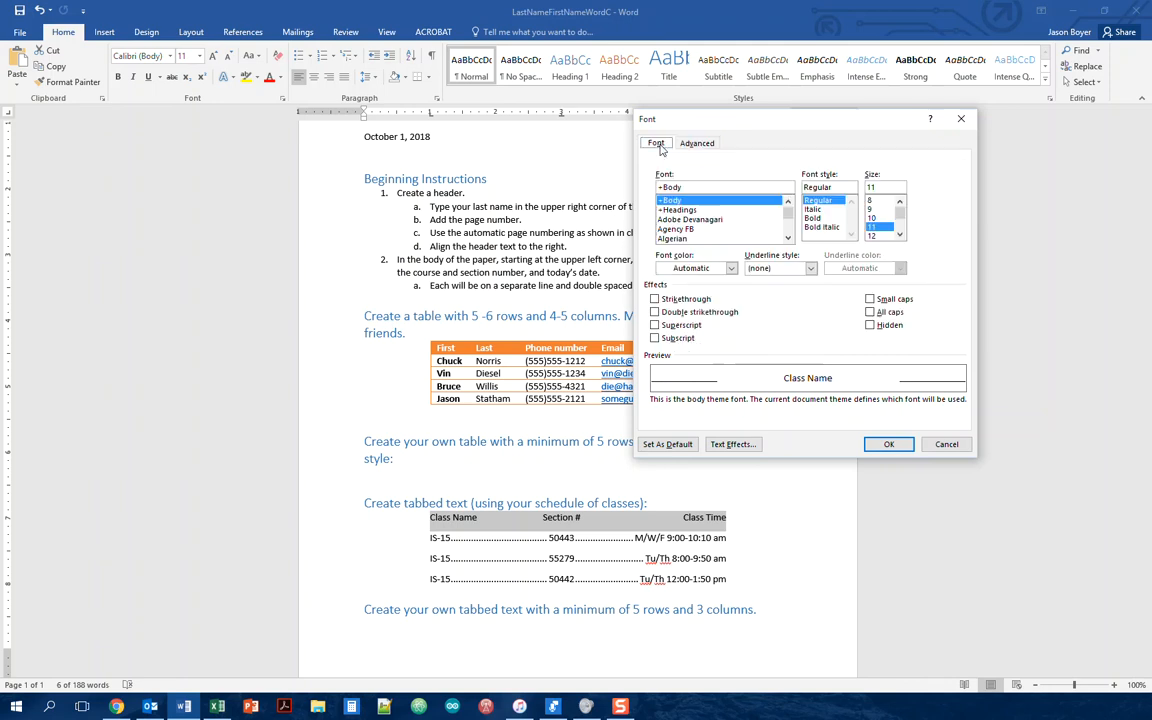
{"action": "left_click", "coordinate": [731, 446]}
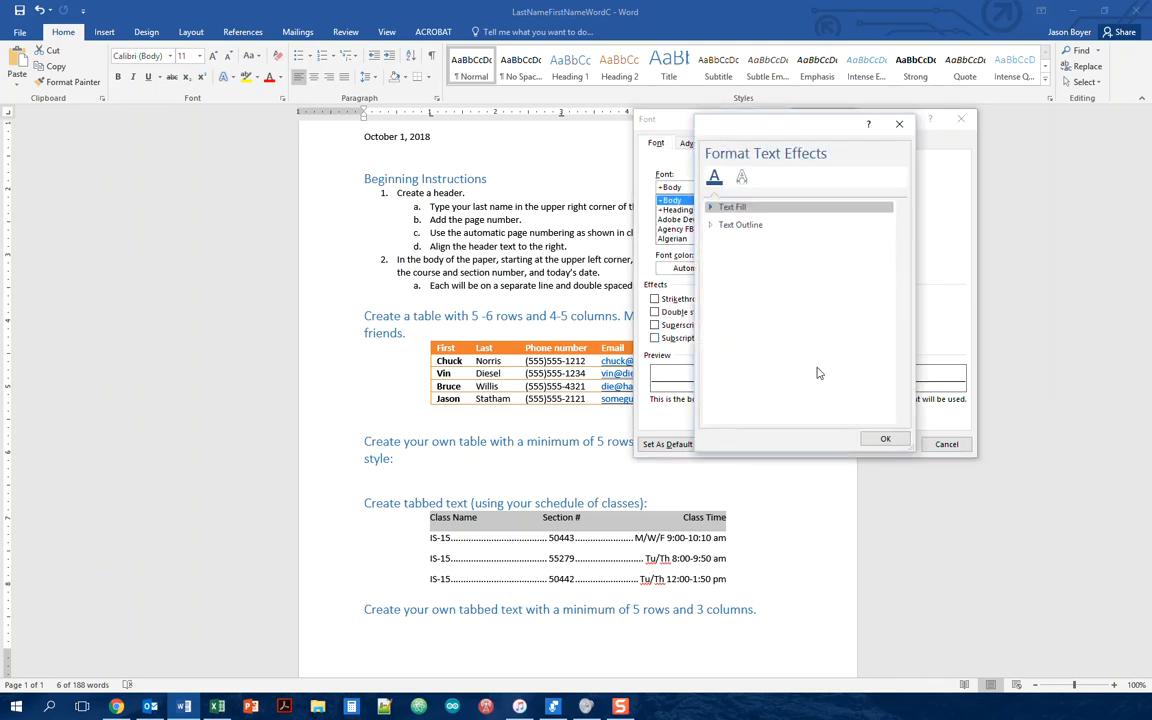
{"action": "left_click", "coordinate": [880, 440]}
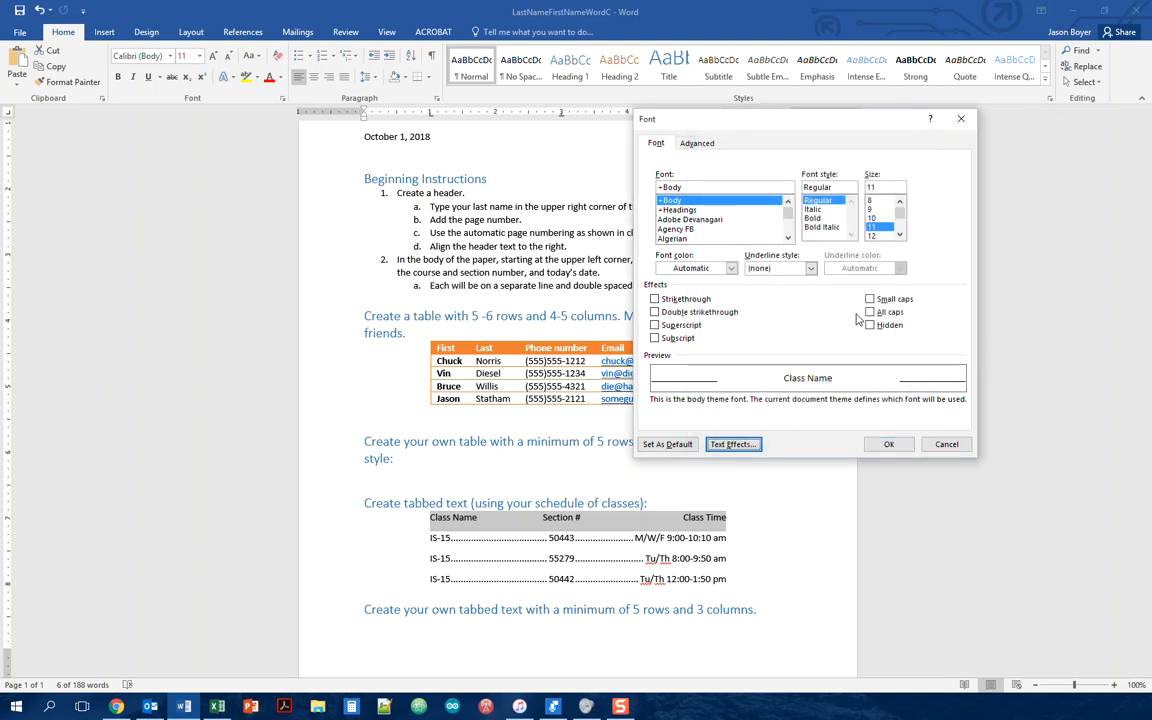
Step: Set the header row's font colour to White and apply it
{"action": "left_click", "coordinate": [732, 269]}
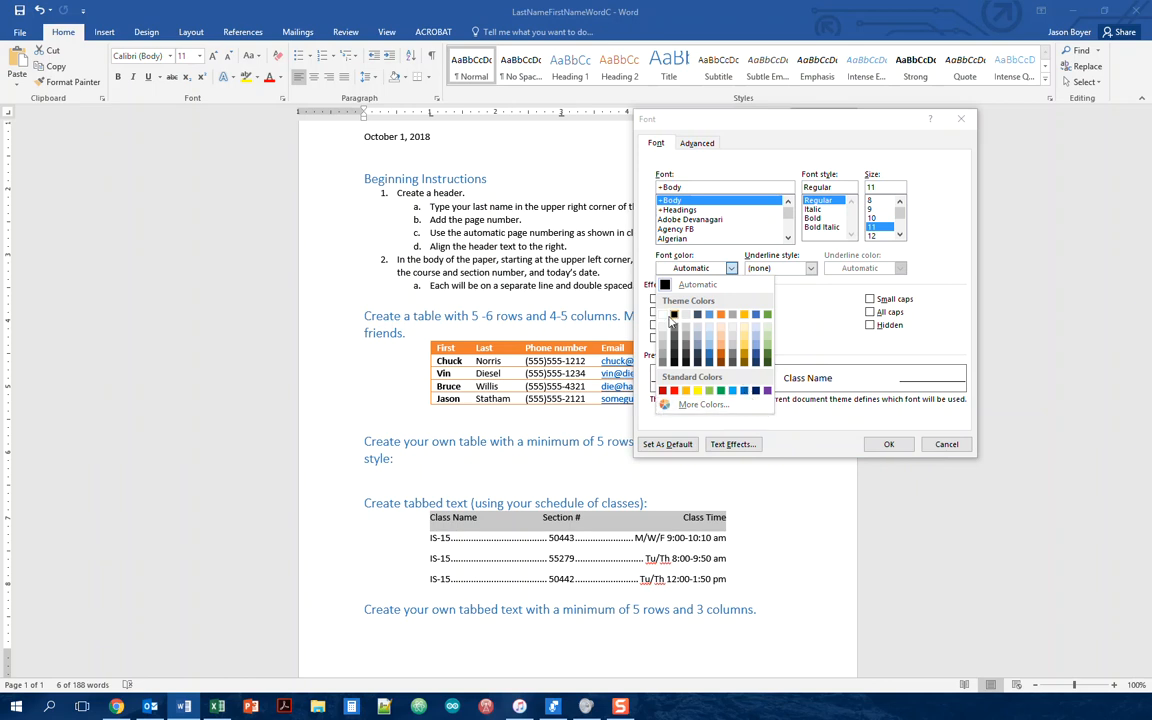
{"action": "left_click", "coordinate": [681, 329]}
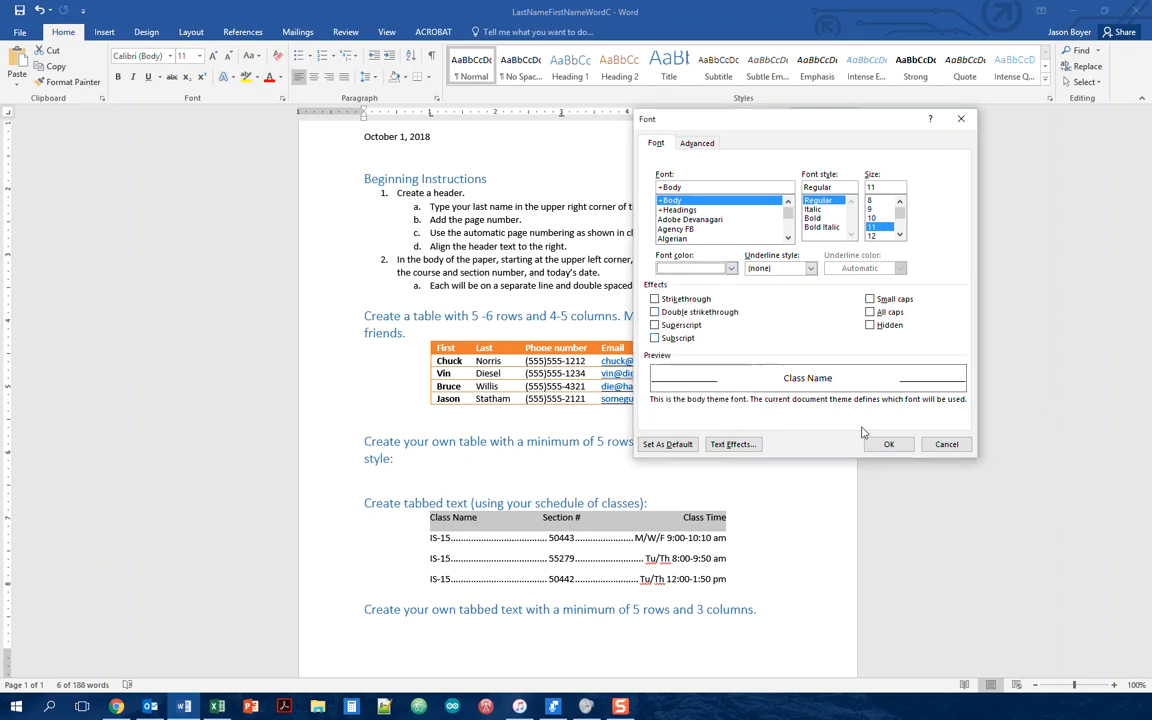
{"action": "left_click", "coordinate": [888, 444]}
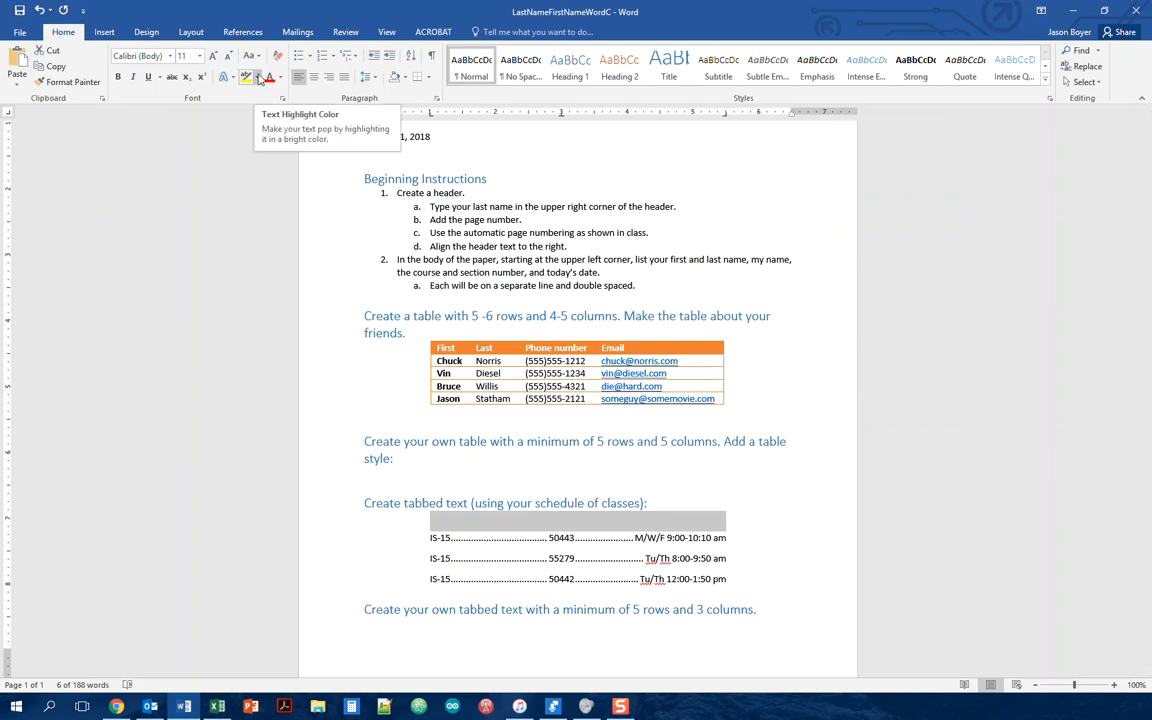
Step: Shade the header row Blue, Accent 5
{"action": "left_click", "coordinate": [406, 78]}
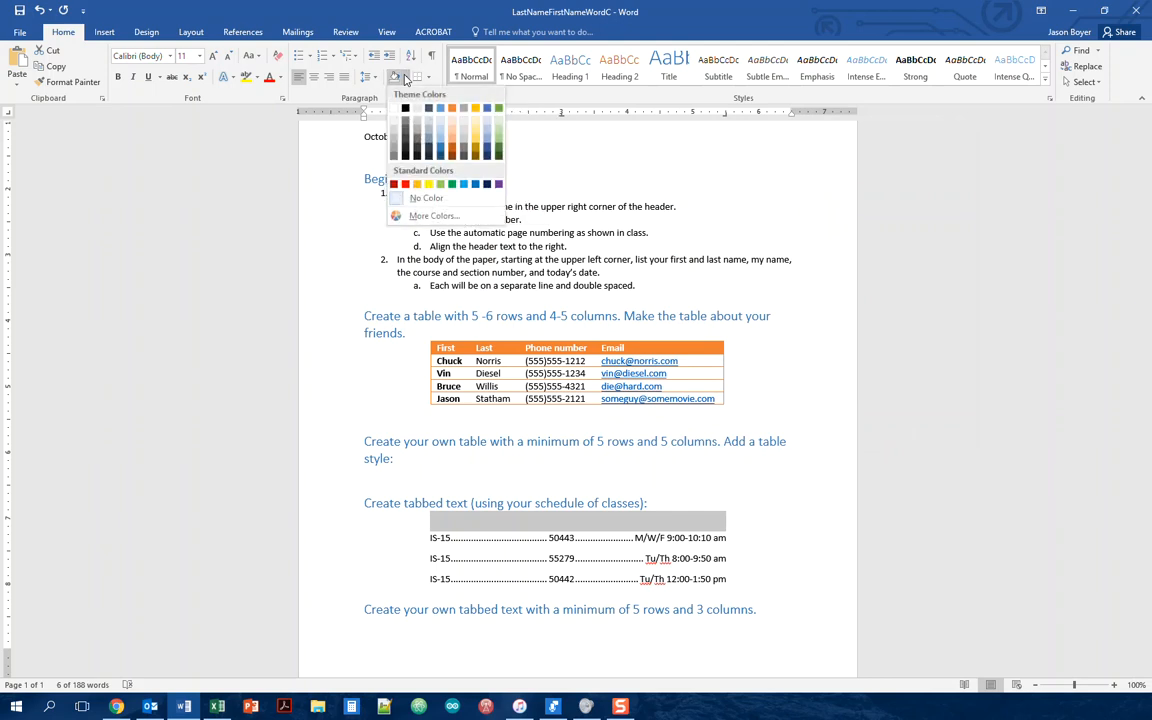
{"action": "left_click", "coordinate": [489, 112]}
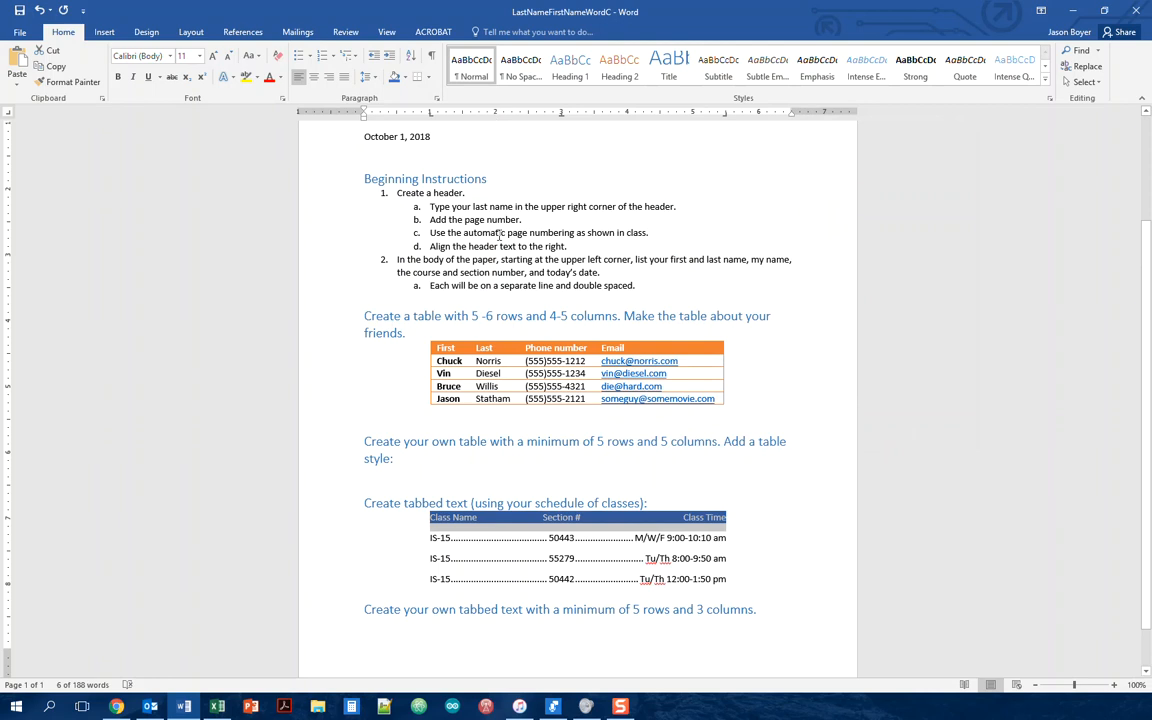
{"action": "left_click", "coordinate": [427, 541]}
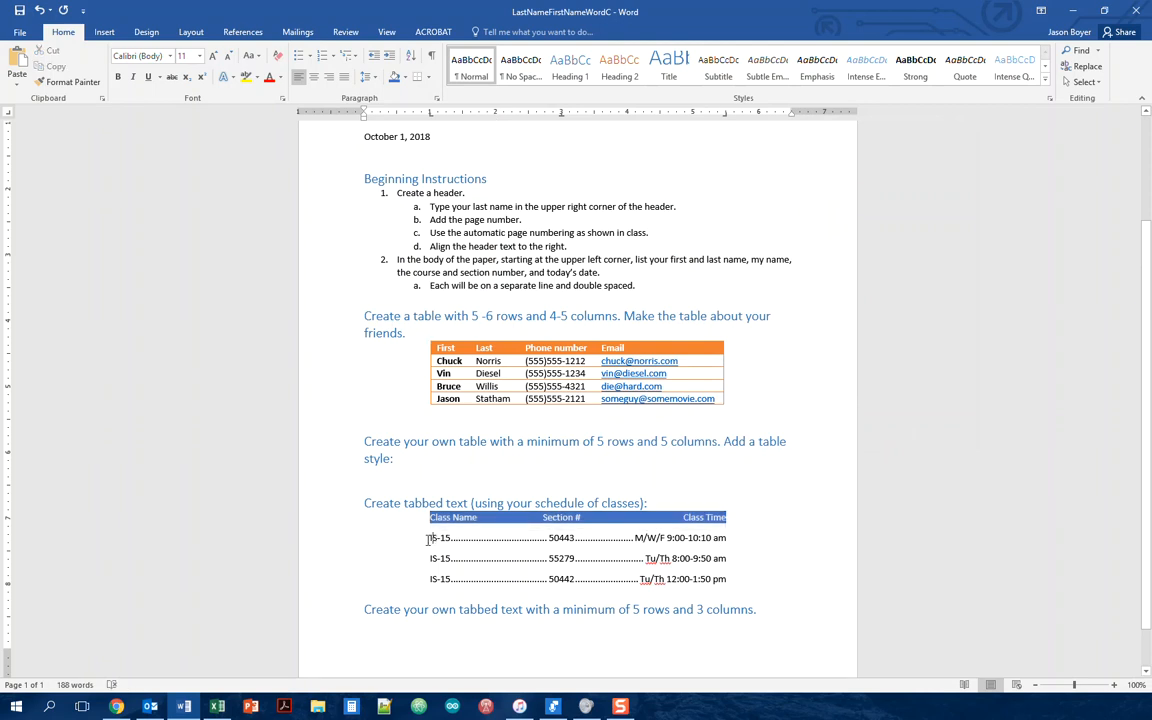
Step: Give the first class line a light shading
{"action": "left_click_drag", "start_coordinate": [429, 538], "coordinate": [731, 578]}
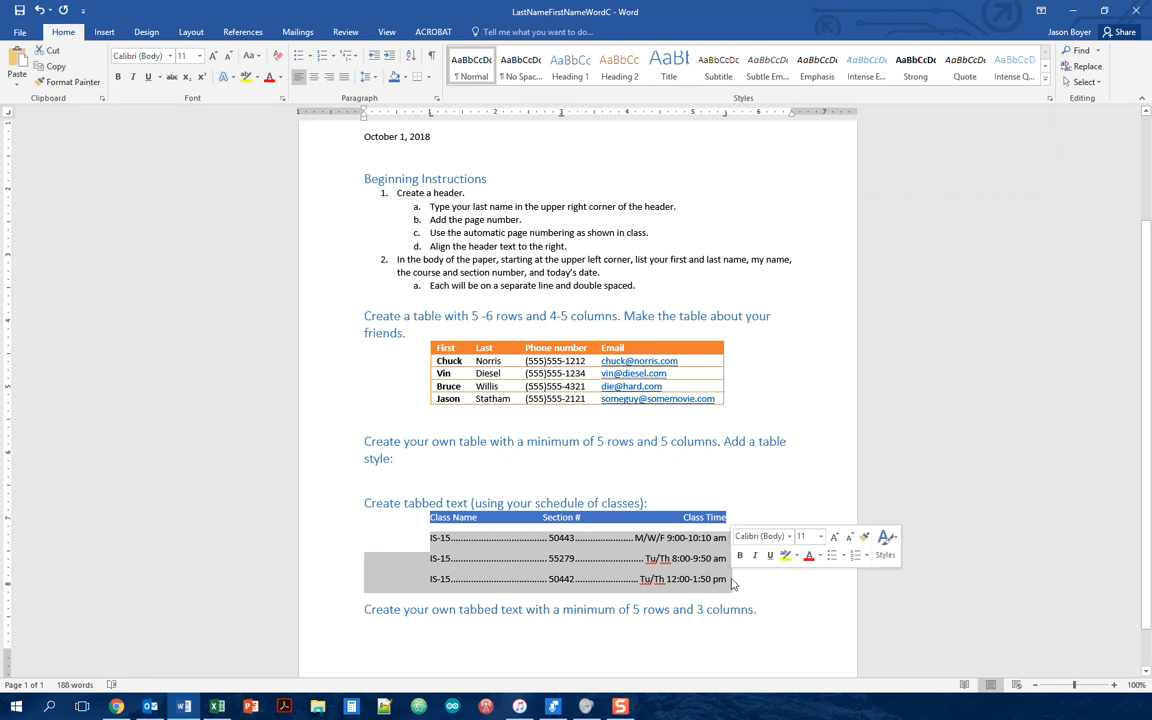
{"action": "left_click", "coordinate": [404, 77]}
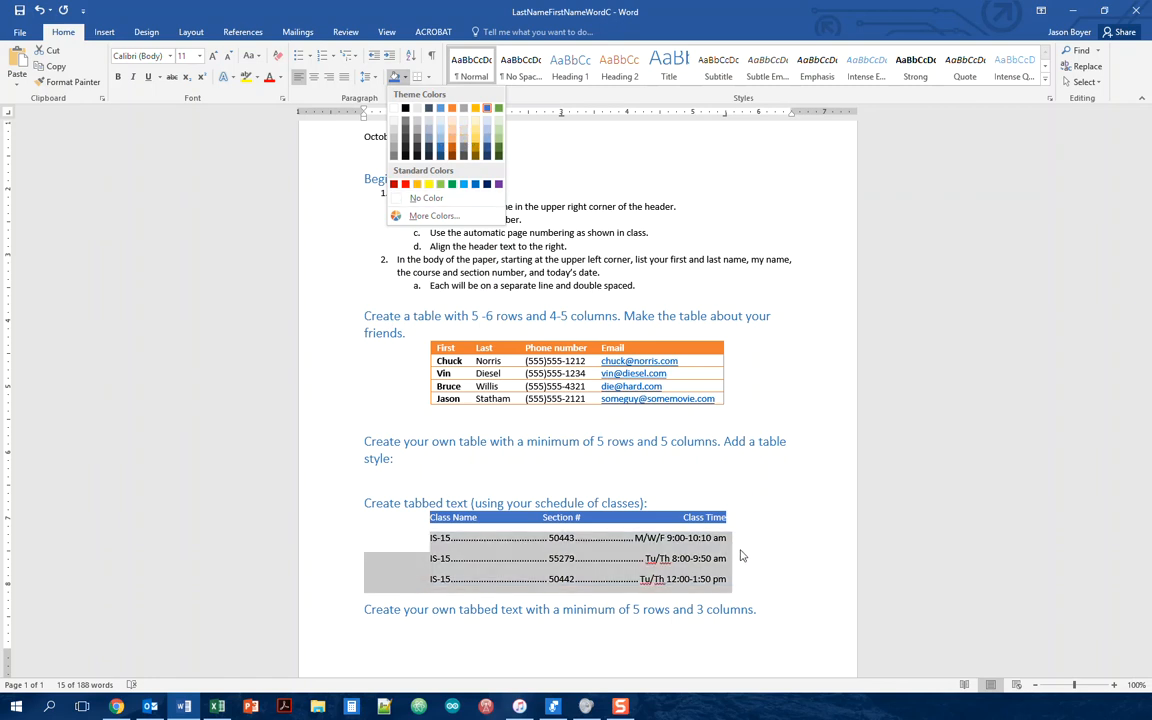
{"action": "key", "text": "Escape"}
{"action": "left_click", "coordinate": [535, 572]}
{"action": "left_click_drag", "start_coordinate": [430, 538], "coordinate": [726, 540]}
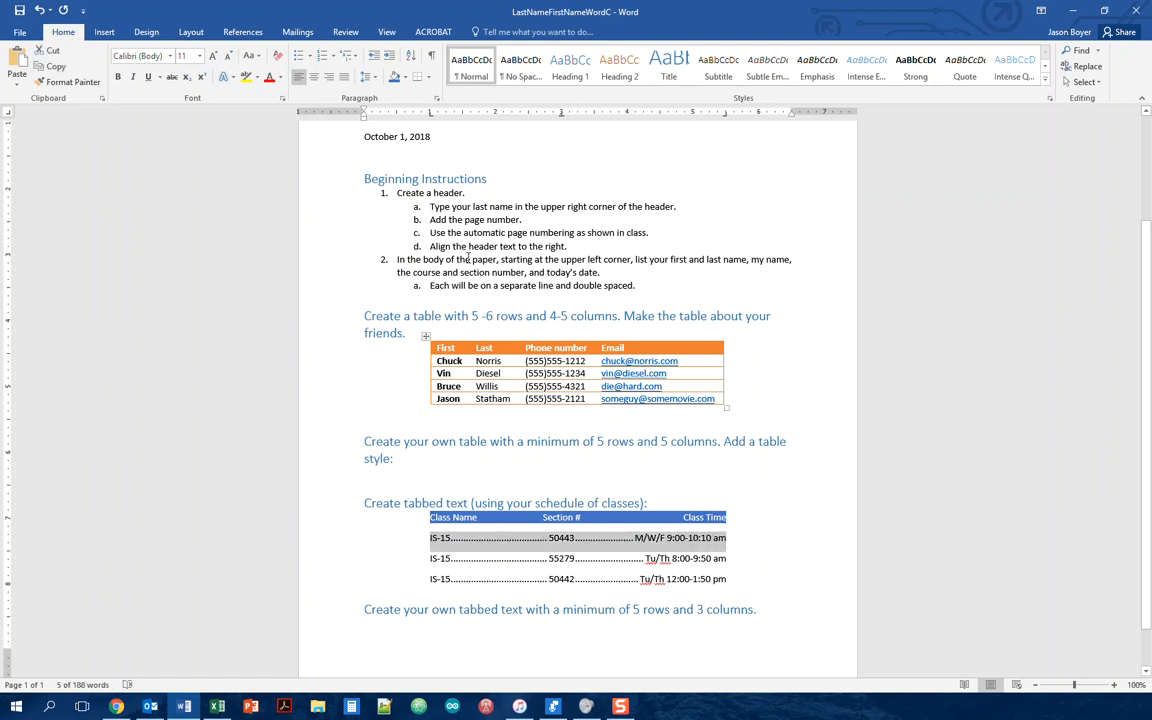
{"action": "left_click", "coordinate": [404, 77]}
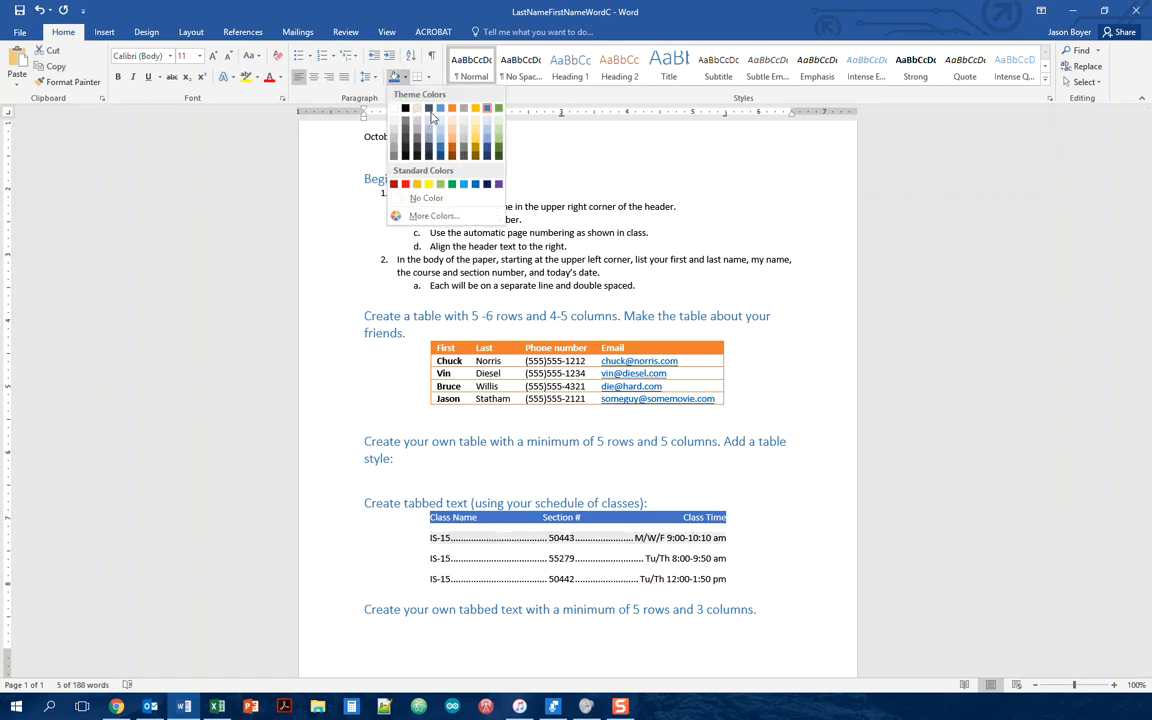
{"action": "left_click", "coordinate": [443, 125]}
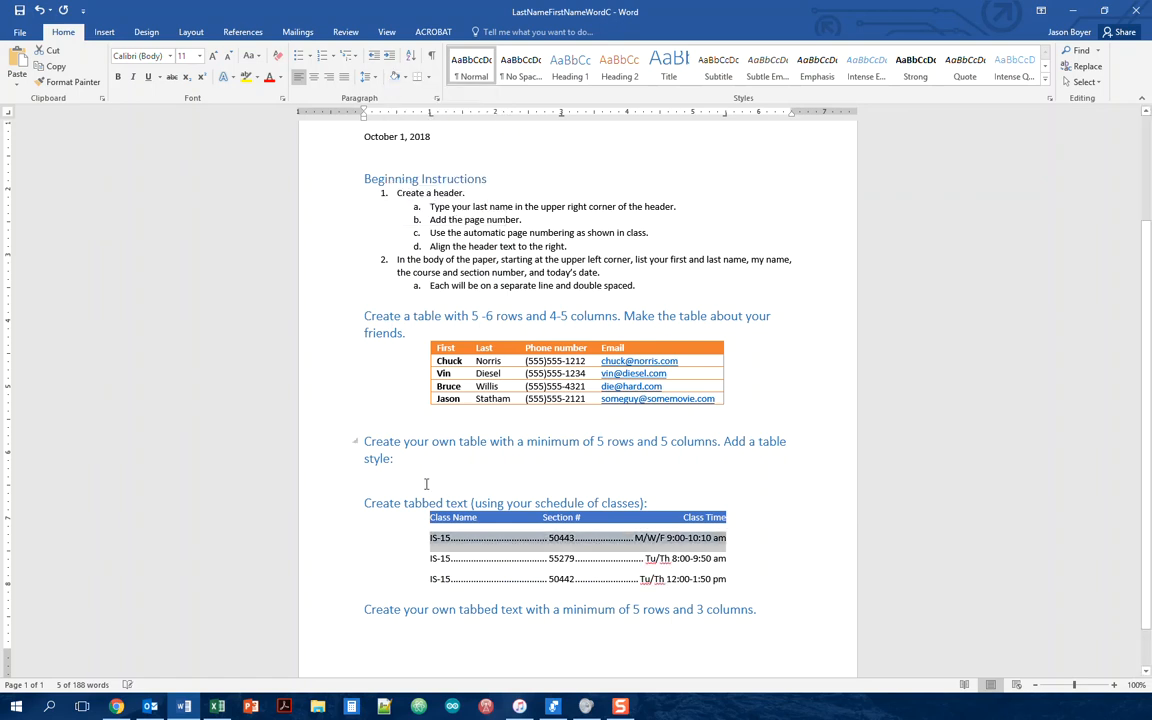
Step: Select the last class line, deselect it, and scroll down the document
{"action": "left_click_drag", "start_coordinate": [430, 579], "coordinate": [726, 579]}
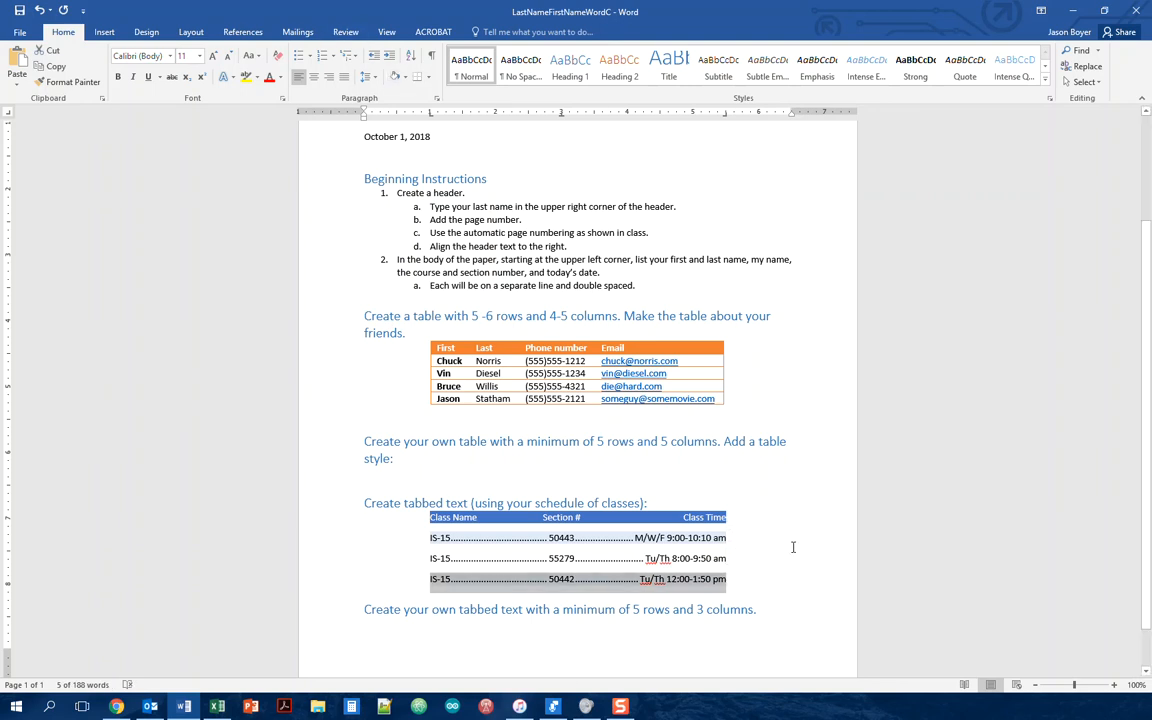
{"action": "left_click", "coordinate": [786, 543]}
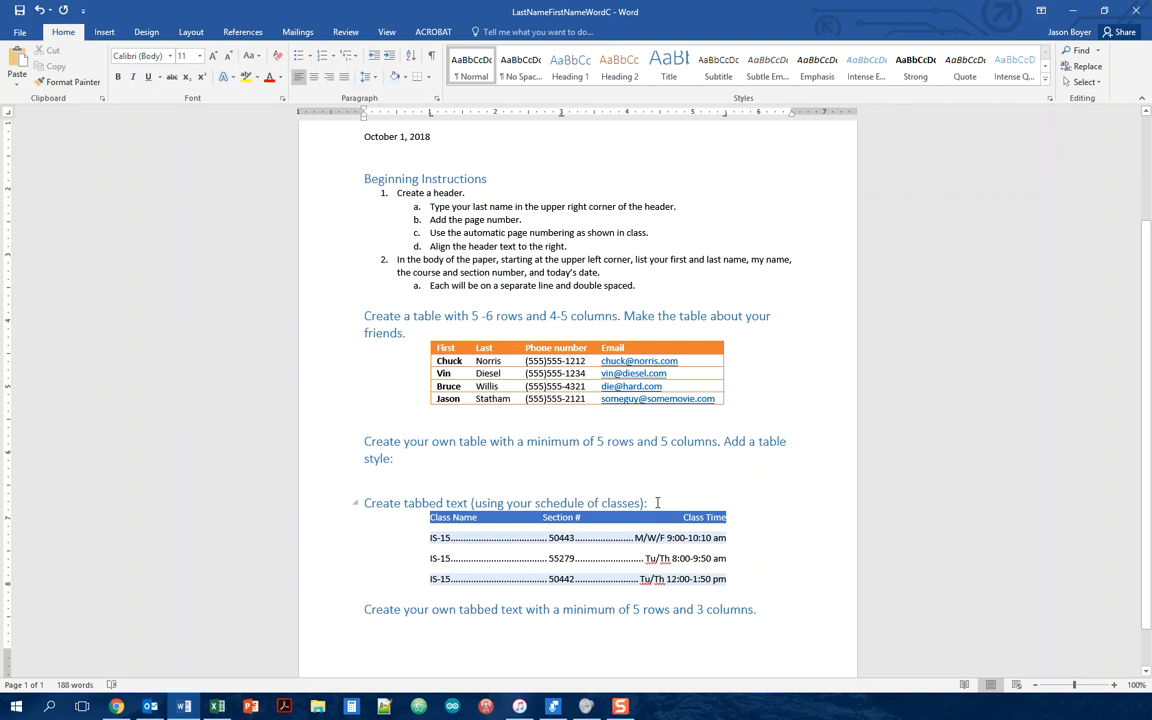
{"action": "scroll", "coordinate": [660, 500], "scroll_direction": "down", "scroll_amount": 1}
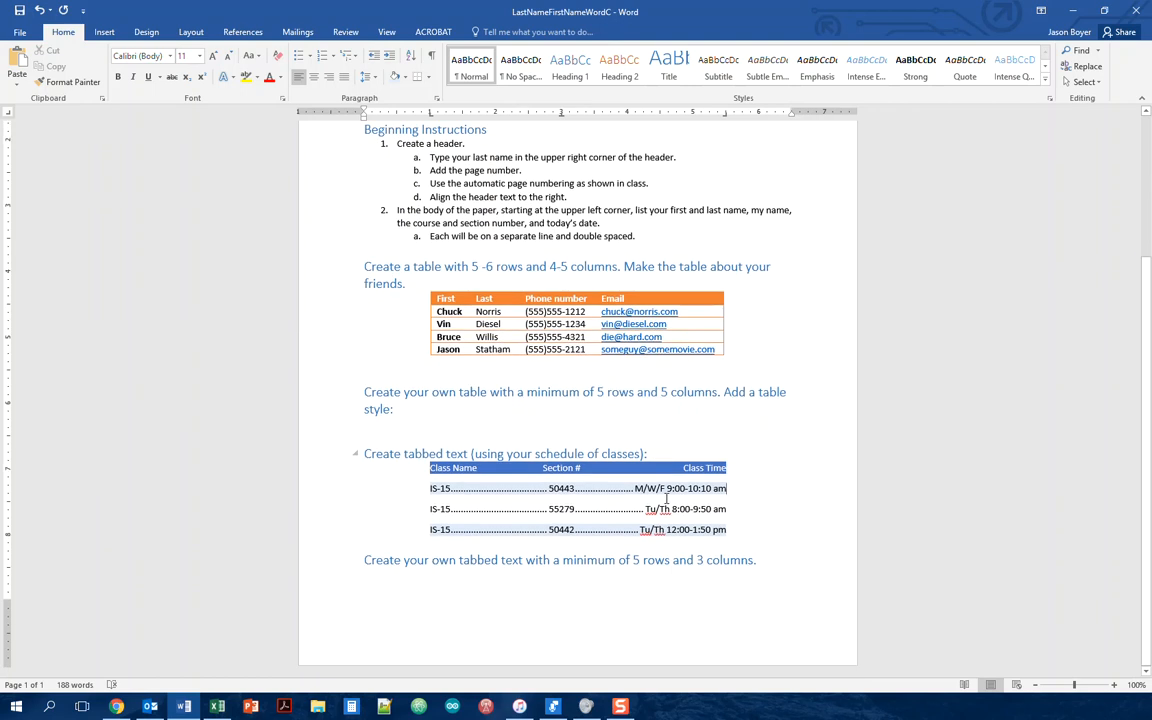